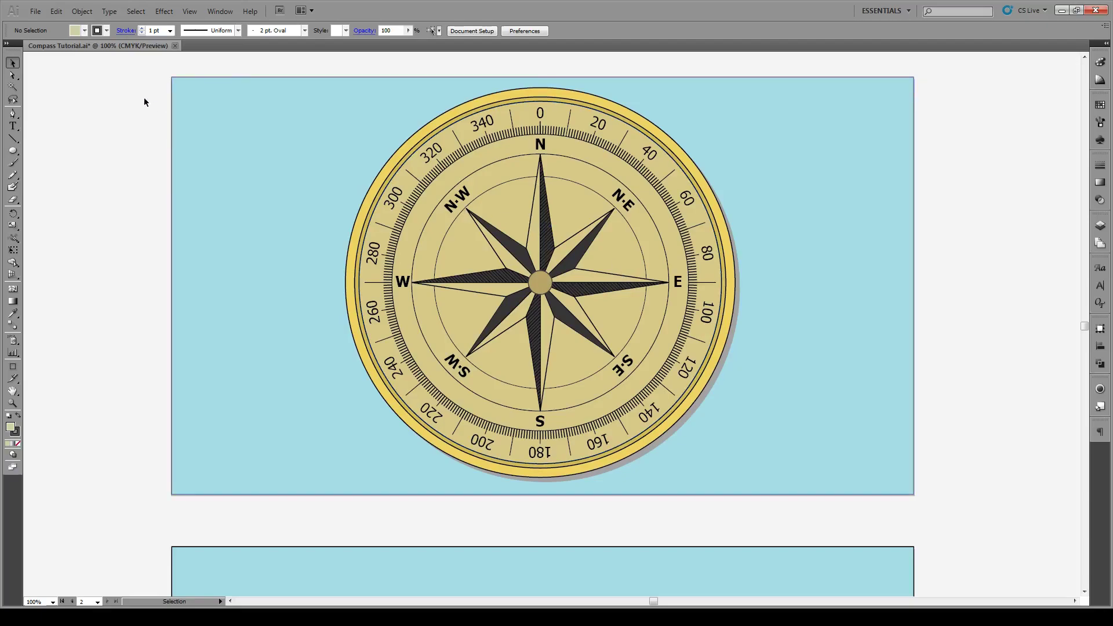
# Draw a large circle on the second artboard with the Ellipse tool.
pyautogui.click(13, 150)
pyautogui.scroll(-6, 324, 231)
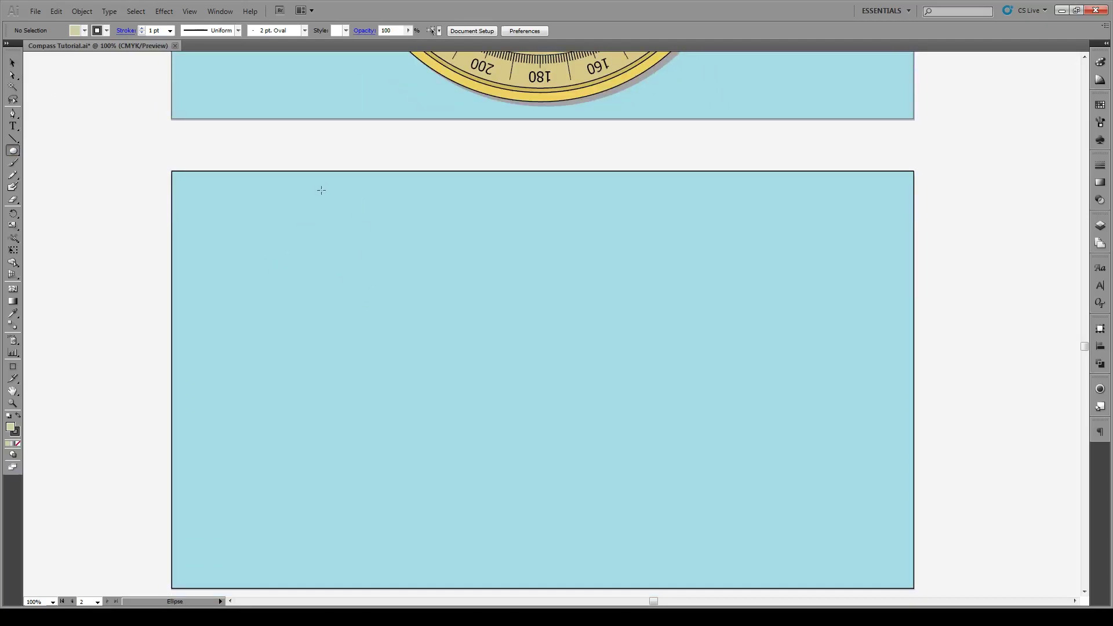
pyautogui.moveTo(321, 188); pyautogui.dragTo(713, 522)
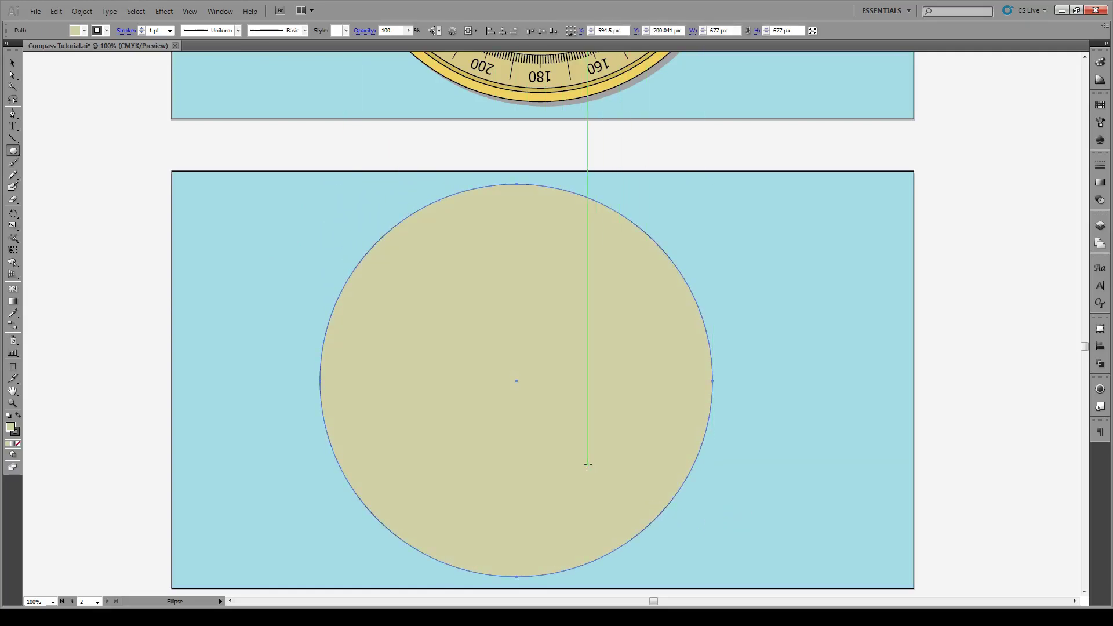
# Scale copies of the circle inward into concentric rings and a small centre circle.
pyautogui.press('s')
pyautogui.moveTo(390, 227); pyautogui.dragTo(420, 255)
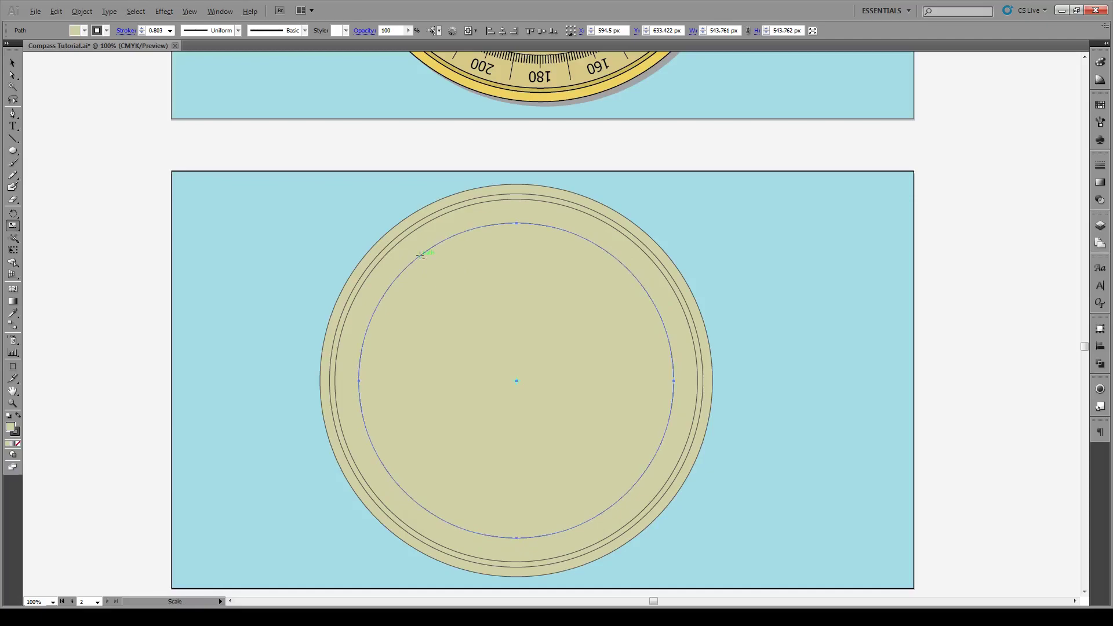
pyautogui.keyDown('alt'); pyautogui.click(426, 268); pyautogui.keyUp('alt')
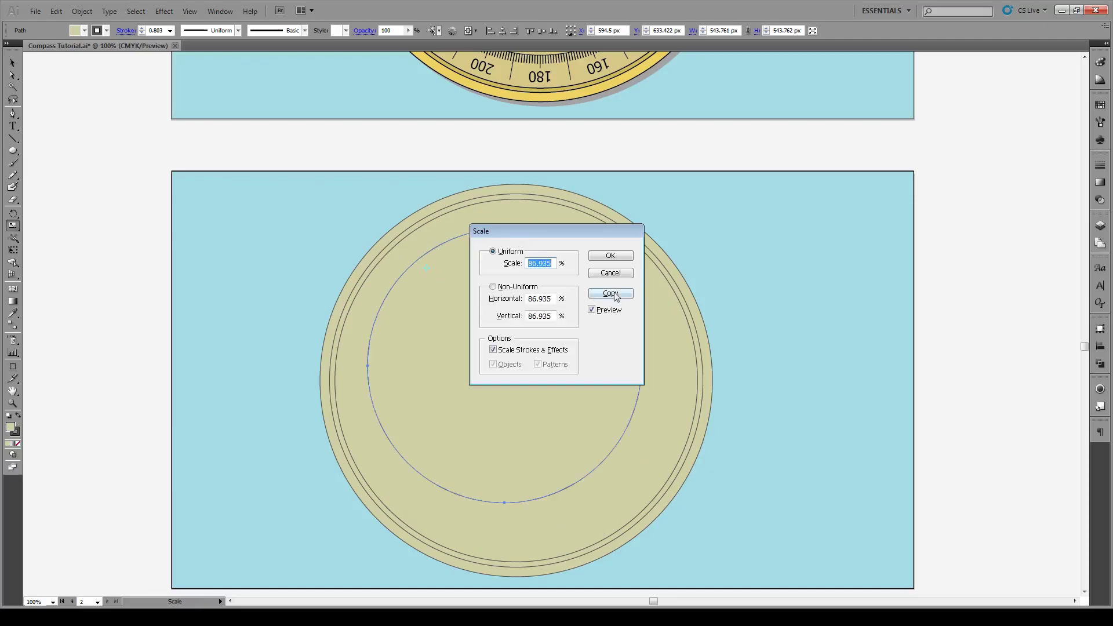
pyautogui.click(623, 278)
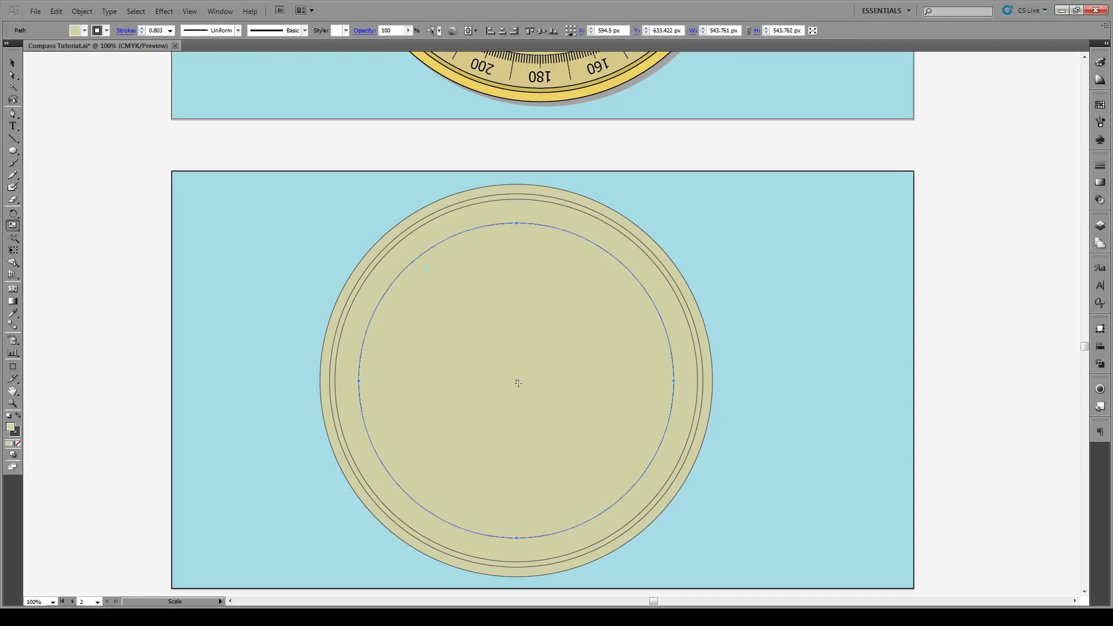
pyautogui.click(516, 380)
pyautogui.moveTo(405, 267); pyautogui.dragTo(506, 373)
pyautogui.click(12, 64)
# Give all the concentric circles a 1 pt stroke.
pyautogui.click(59, 207)
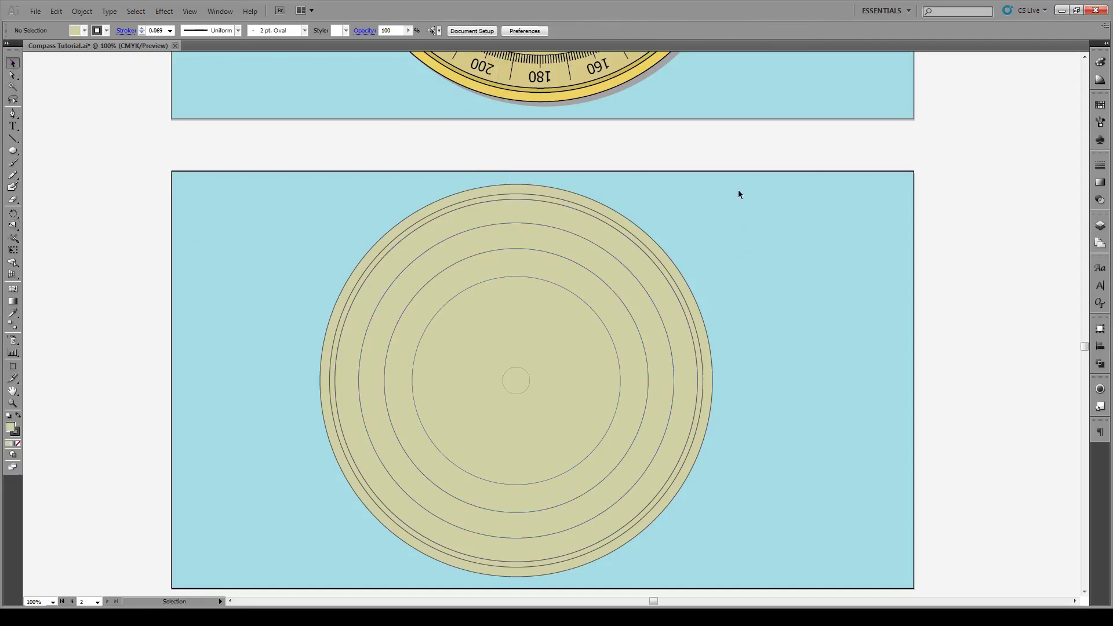
pyautogui.moveTo(758, 161); pyautogui.dragTo(256, 545)
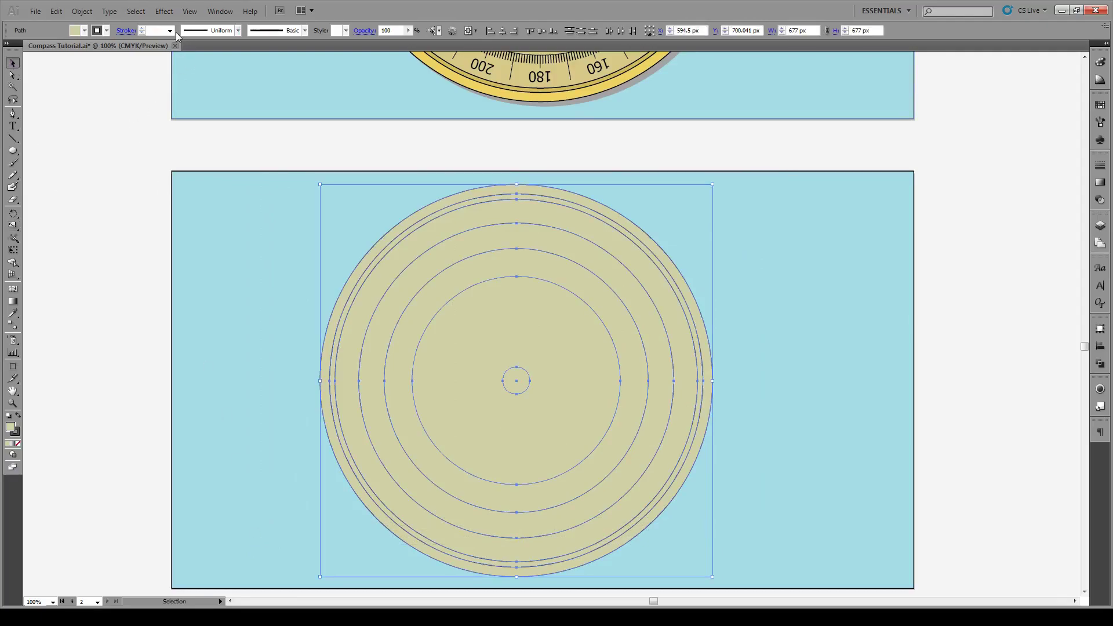
pyautogui.click(173, 31)
pyautogui.click(155, 56)
pyautogui.click(110, 117)
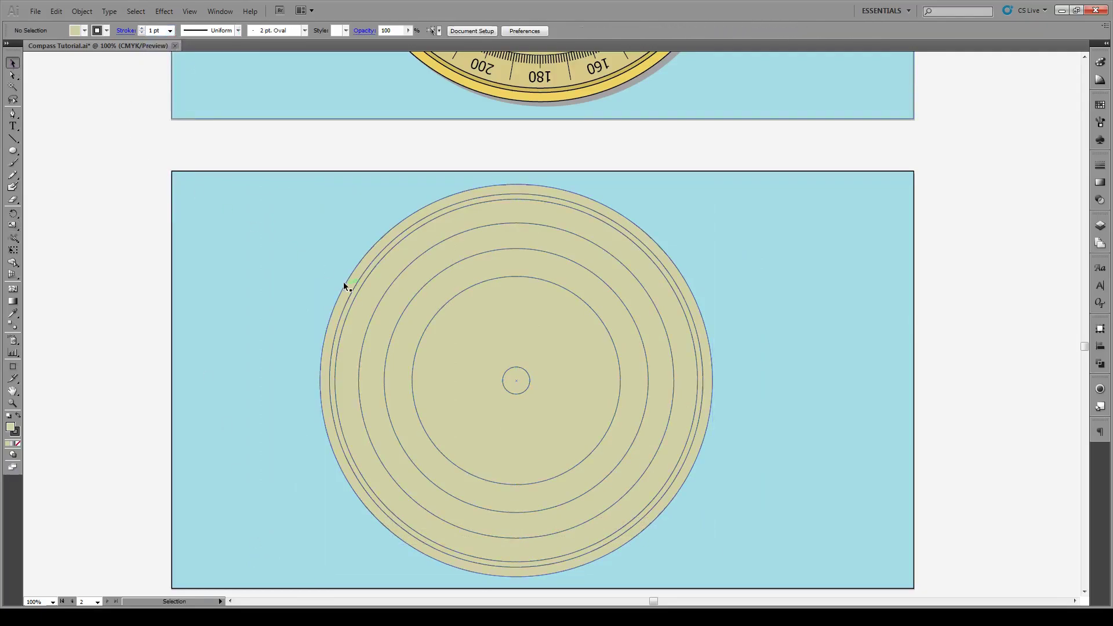
# Fill the outermost circle bright yellow for the rim.
pyautogui.click(344, 284)
pyautogui.doubleClick(11, 427)
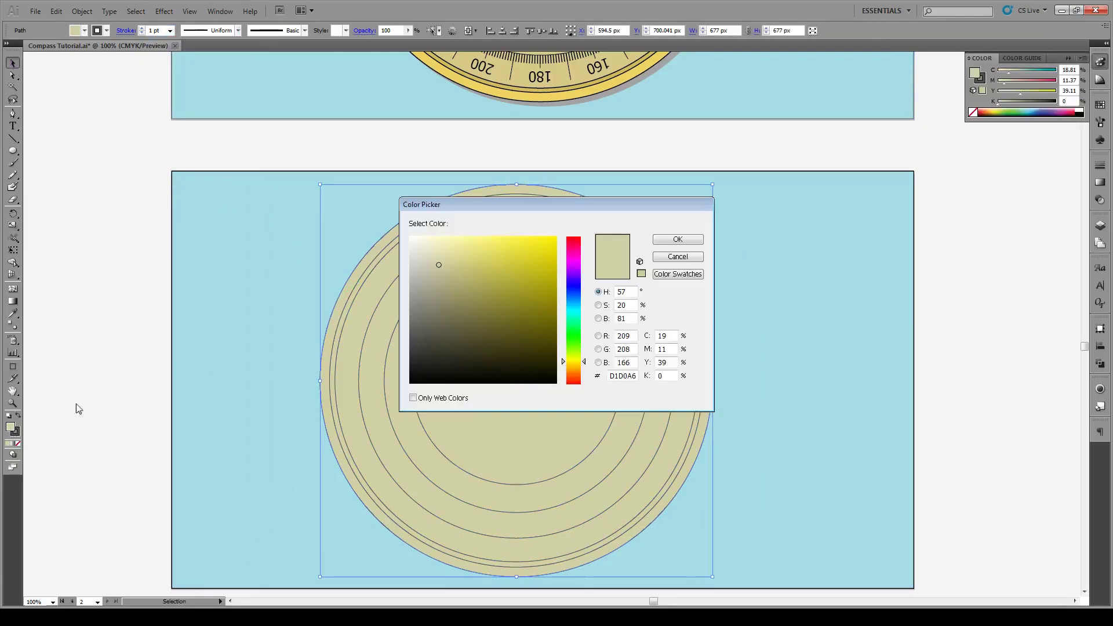
pyautogui.moveTo(521, 287); pyautogui.dragTo(523, 254)
pyautogui.click(666, 240)
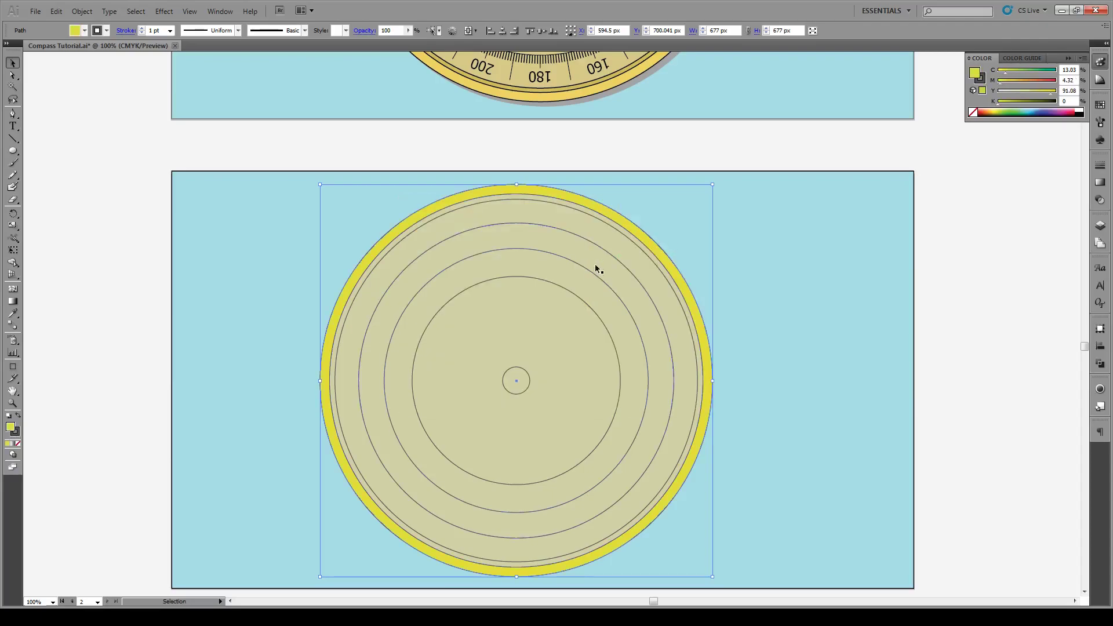
# Fill the second circle with a darker tan colour.
pyautogui.click(342, 314)
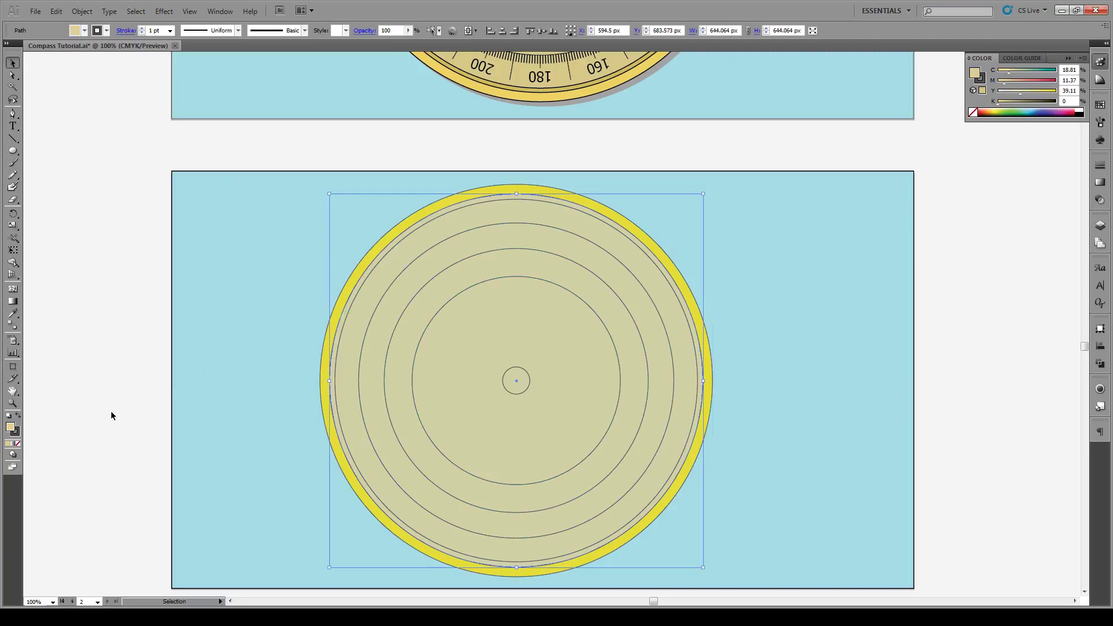
pyautogui.doubleClick(10, 427)
pyautogui.click(475, 274)
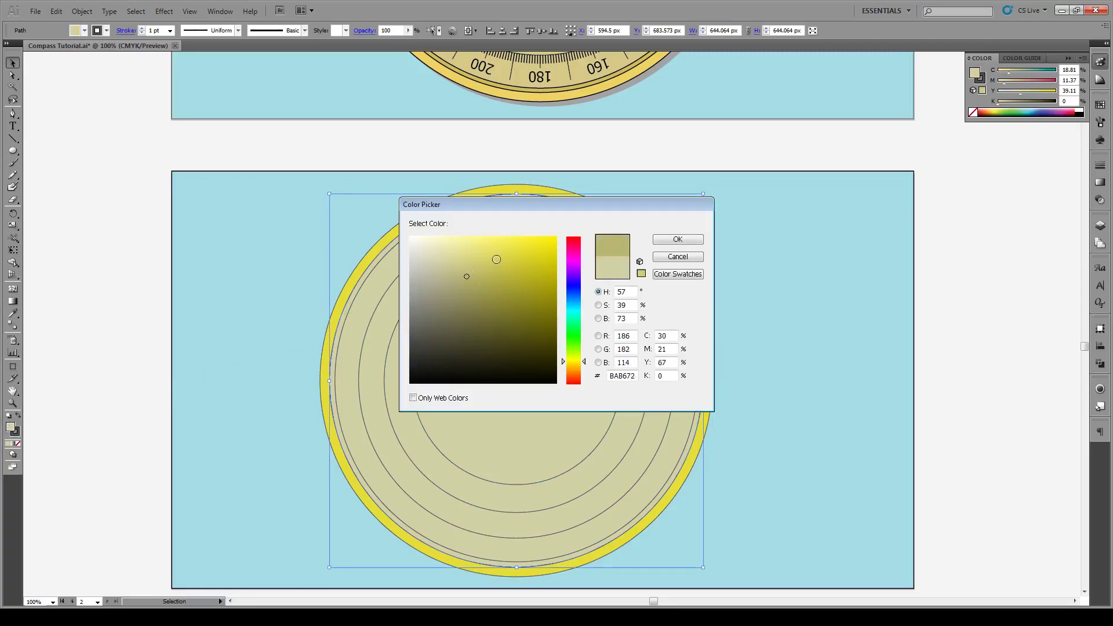
pyautogui.click(671, 241)
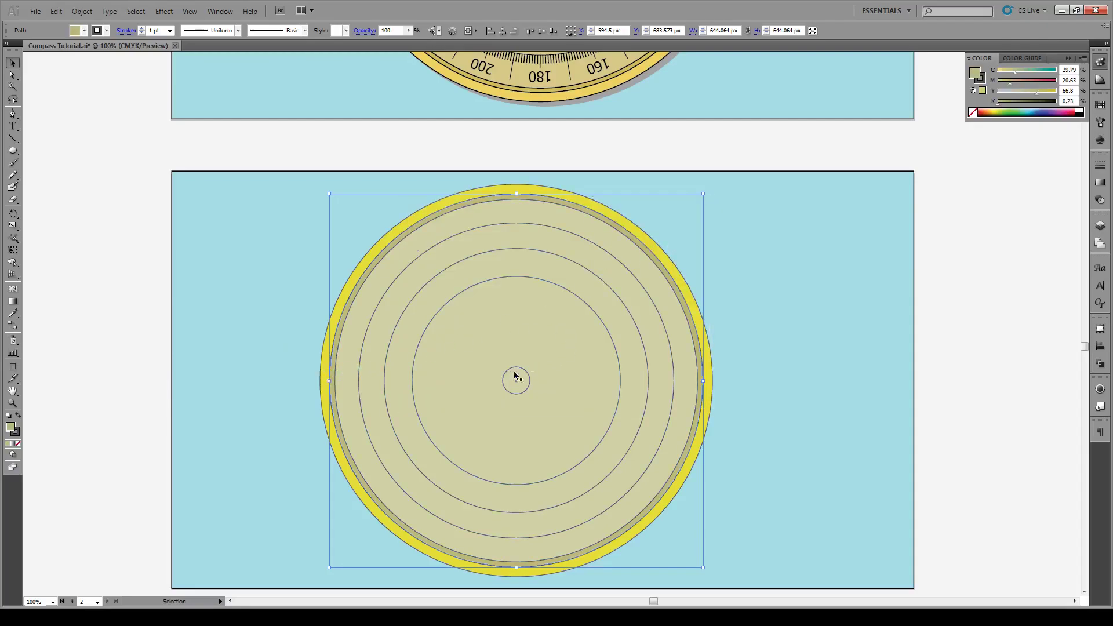
pyautogui.click(93, 297)
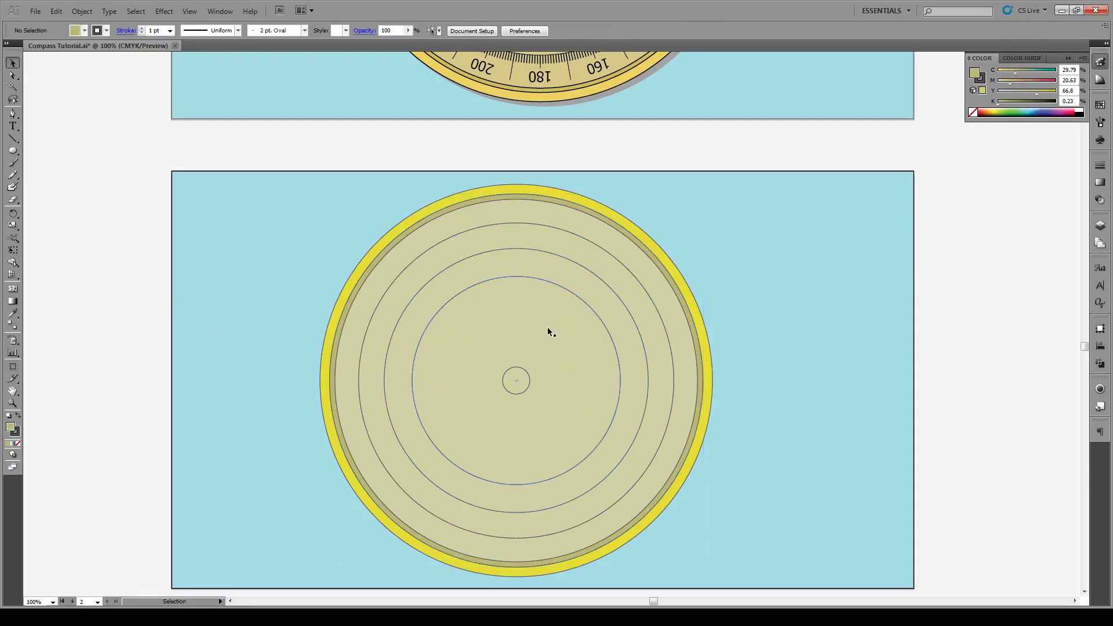
# Fill the small centre circle olive-yellow.
pyautogui.click(521, 380)
pyautogui.doubleClick(11, 429)
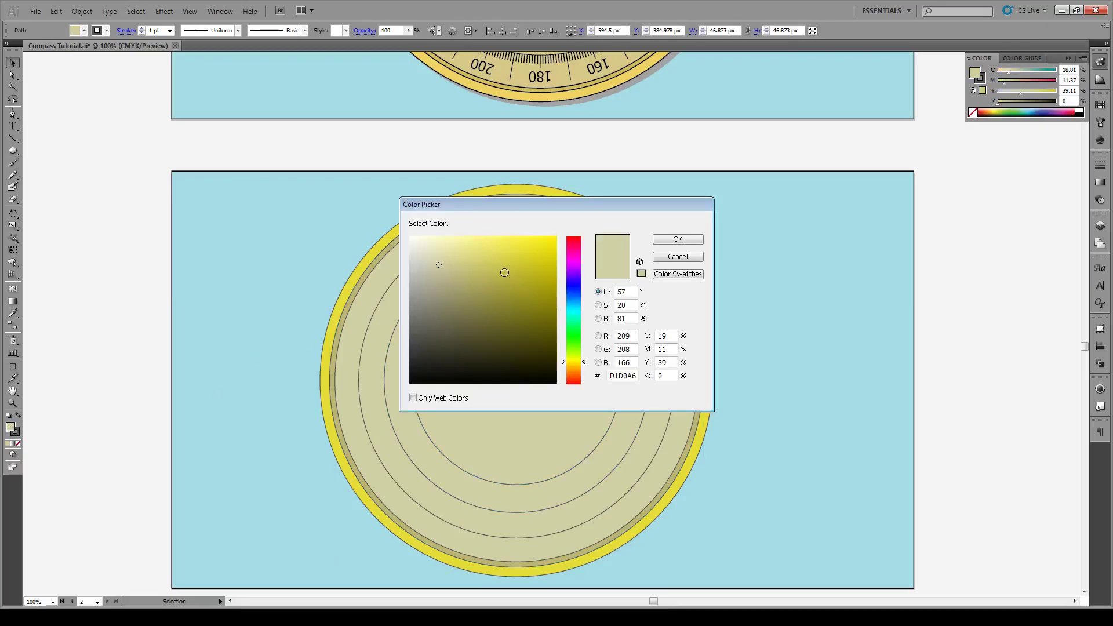
pyautogui.moveTo(502, 269)
pyautogui.mouseDown()
pyautogui.moveTo(494, 280)
pyautogui.moveTo(505, 274)
pyautogui.mouseUp()
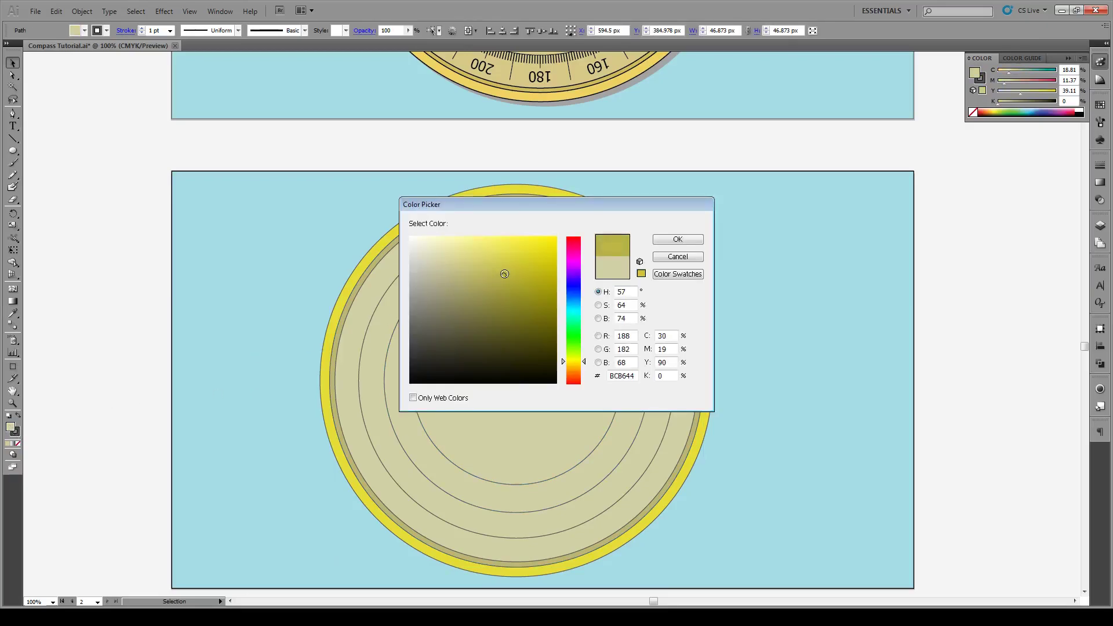
pyautogui.click(683, 239)
pyautogui.click(96, 328)
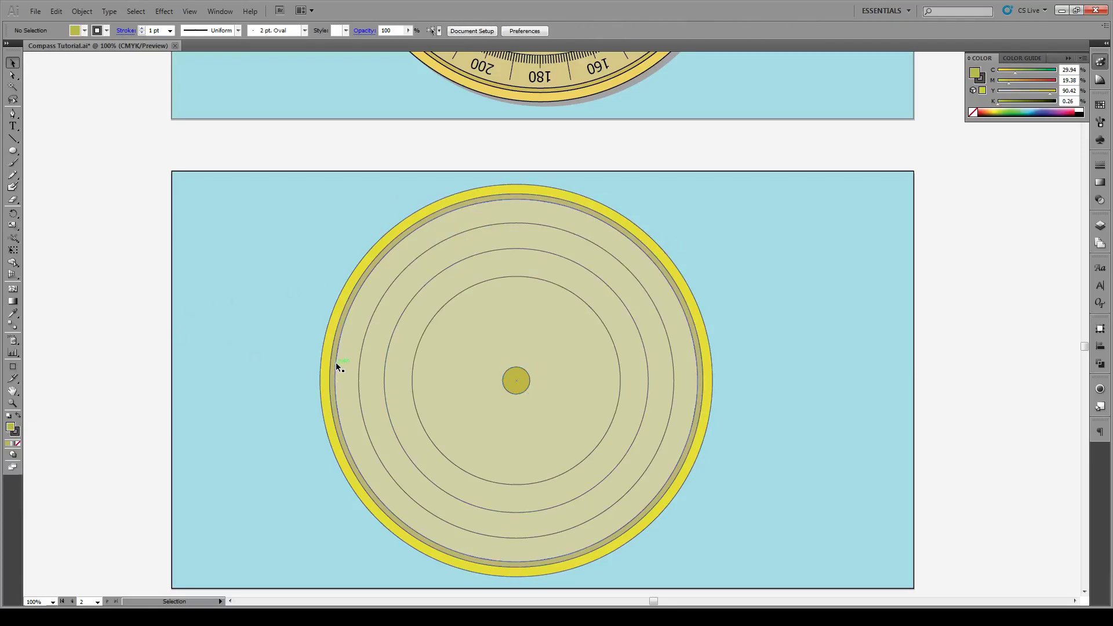
# Draw a short vertical tick line at the top of the inner ring.
pyautogui.click(13, 139)
pyautogui.scroll(1, 524, 287)
pyautogui.scroll(-3, 516, 229)
pyautogui.scroll(3, 510, 150)
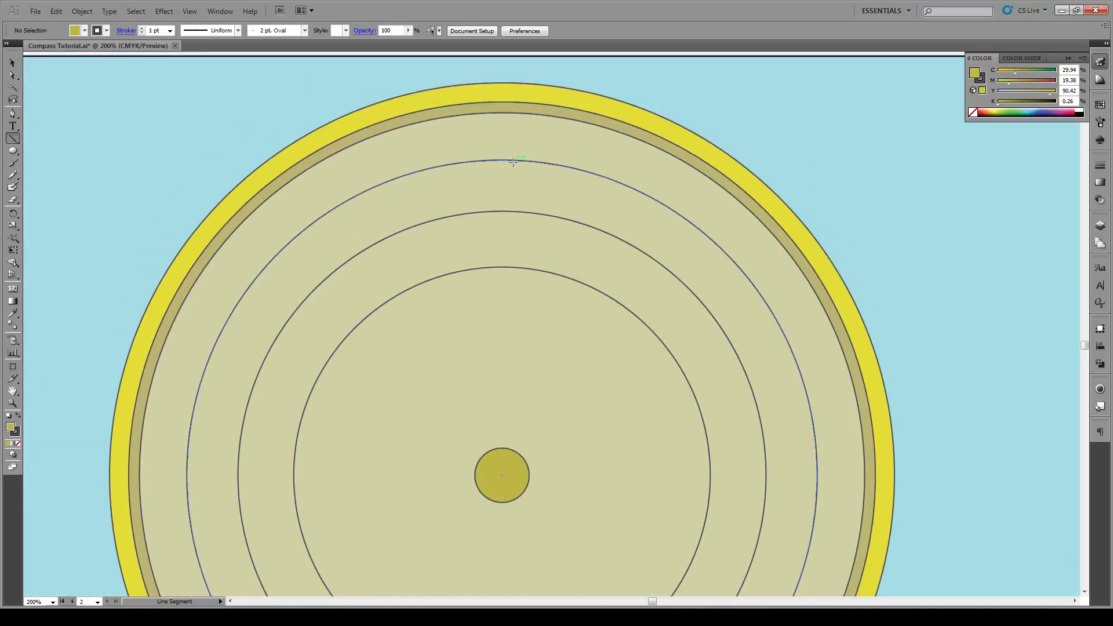
pyautogui.scroll(-1, 513, 156)
pyautogui.scroll(6, 513, 154)
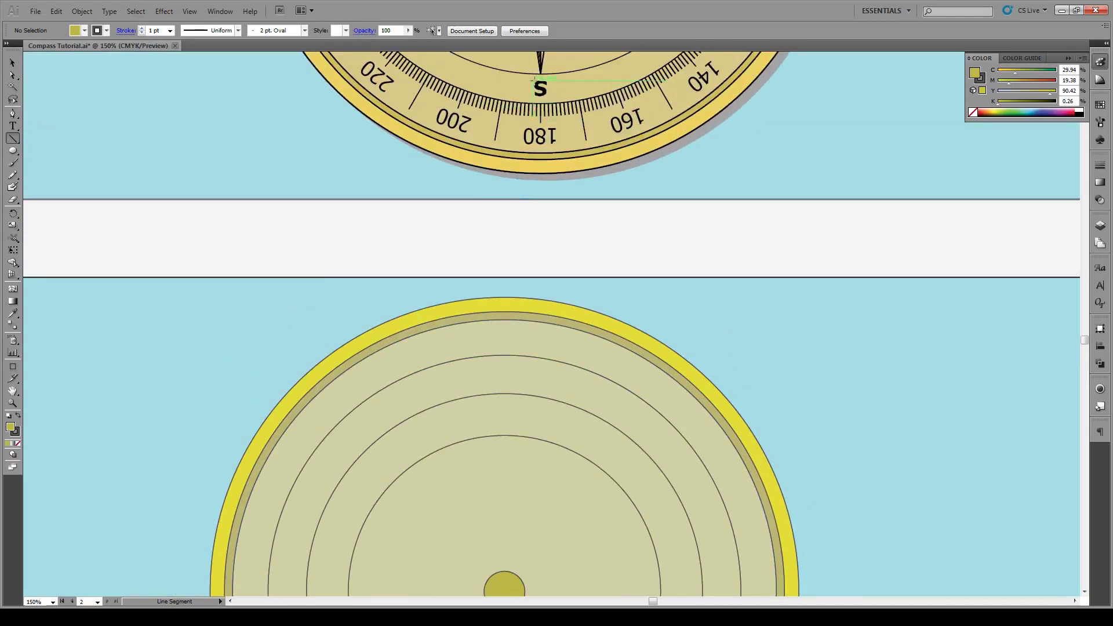
pyautogui.scroll(-5, 545, 107)
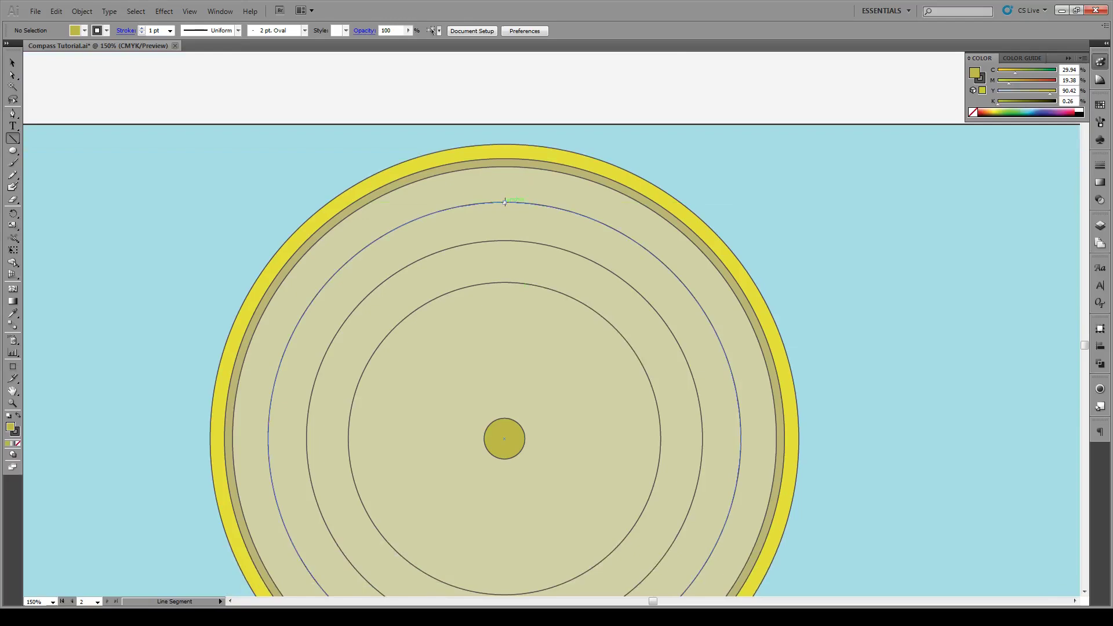
pyautogui.moveTo(504, 201); pyautogui.dragTo(505, 188)
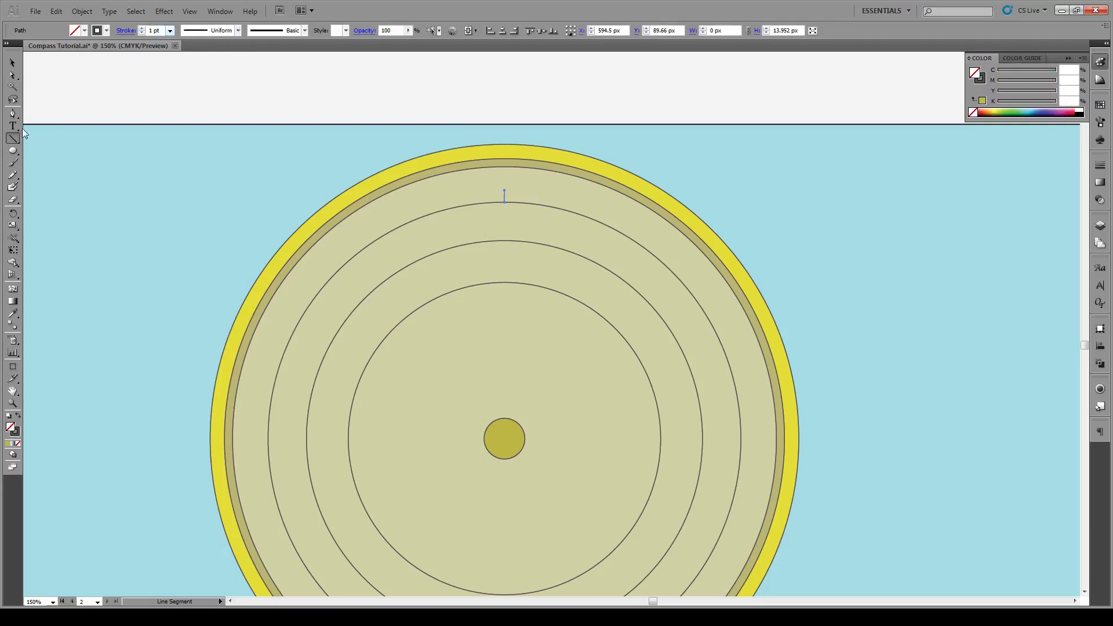
# Copy the tick rotated 1° around the dial centre.
pyautogui.press('r')
pyautogui.keyDown('alt'); pyautogui.click(505, 438); pyautogui.keyUp('alt')
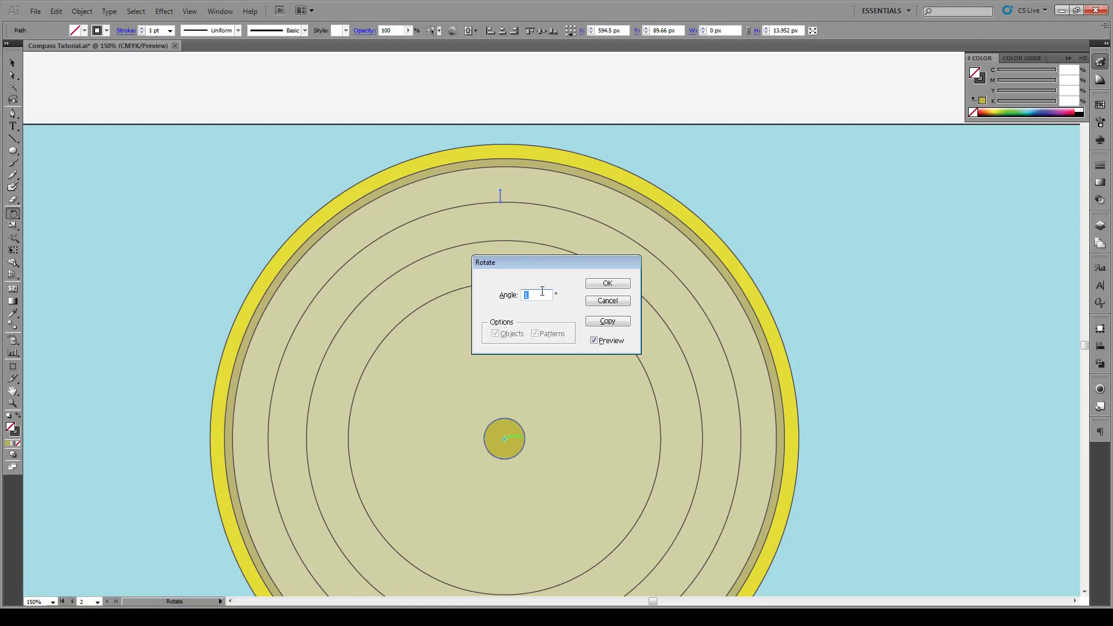
pyautogui.write('360/10')
pyautogui.moveTo(553, 296); pyautogui.dragTo(541, 296)
pyautogui.write('360')
pyautogui.doubleClick(550, 296)
pyautogui.write('1')
pyautogui.doubleClick(601, 343)
pyautogui.click(607, 322)
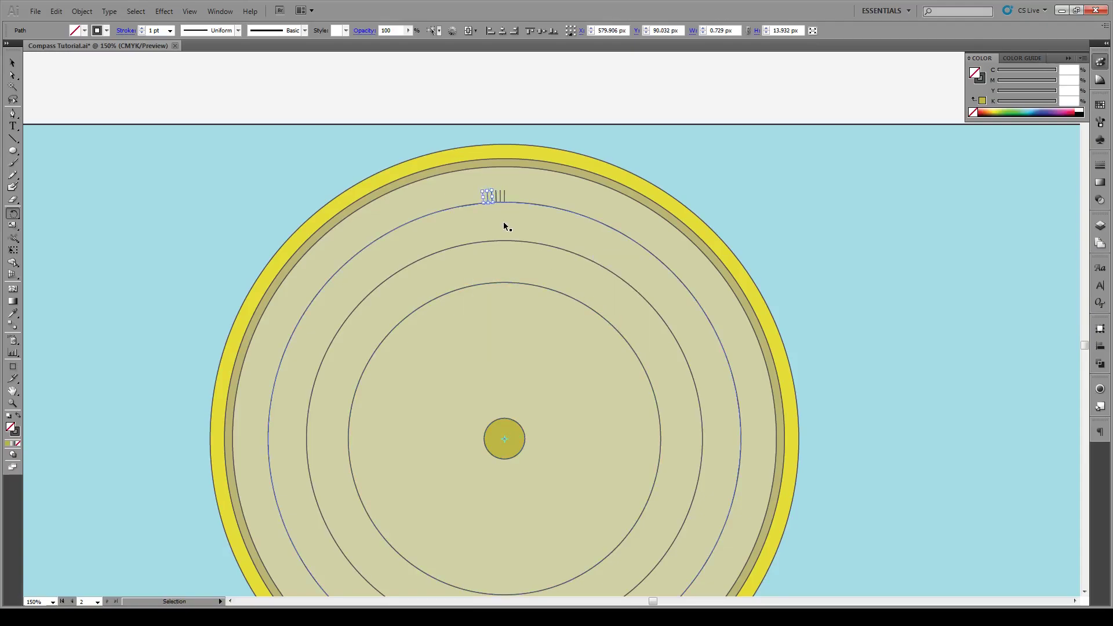
# Repeat the 1° rotated copy with Ctrl+D to run ticks around the ring.
pyautogui.hotkey('ctrl', 'd')
pyautogui.hotkey('ctrl', 'd')
pyautogui.hotkey('ctrl', 'd')
pyautogui.hotkey('ctrl', 'd')
pyautogui.hotkey('ctrl', 'd')
pyautogui.hotkey('ctrl', 'd')
pyautogui.hotkey('ctrl', 'd')
pyautogui.hotkey('ctrl', 'd')
pyautogui.hotkey('ctrl', 'd')
pyautogui.hotkey('ctrl', 'd')
pyautogui.hotkey('ctrl', 'd')
pyautogui.hotkey('ctrl', 'd')
pyautogui.hotkey('ctrl', 'd')
pyautogui.hotkey('ctrl', 'd')
pyautogui.hotkey('ctrl', 'd')
pyautogui.hotkey('ctrl', 'd')
pyautogui.hotkey('ctrl', 'd')
pyautogui.hotkey('ctrl', 'd')
pyautogui.hotkey('ctrl', 'd')
pyautogui.hotkey('ctrl', 'd')
pyautogui.hotkey('ctrl', 'd')
pyautogui.hotkey('ctrl', 'd')
pyautogui.hotkey('ctrl', 'd')
pyautogui.hotkey('ctrl', 'd')
pyautogui.hotkey('ctrl', 'd')
pyautogui.hotkey('ctrl', 'd')
pyautogui.hotkey('ctrl', 'd')
pyautogui.hotkey('ctrl', 'd')
pyautogui.hotkey('ctrl', 'd')
pyautogui.hotkey('ctrl', 'd')
pyautogui.hotkey('ctrl', 'd')
pyautogui.hotkey('ctrl', 'd')
pyautogui.hotkey('ctrl', 'd')
pyautogui.hotkey('ctrl', 'd')
pyautogui.hotkey('ctrl', 'd')
pyautogui.hotkey('ctrl', 'd')
pyautogui.hotkey('ctrl', 'd')
pyautogui.hotkey('ctrl', 'd')
pyautogui.hotkey('ctrl', 'd')
pyautogui.hotkey('ctrl', 'd')
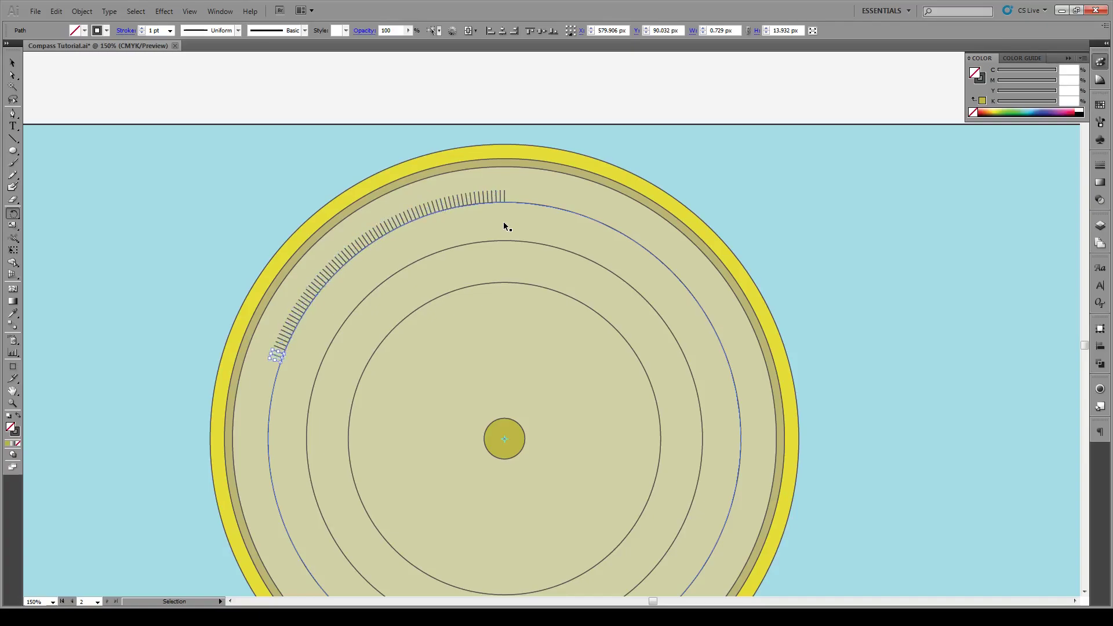
pyautogui.hotkey('ctrl', 'd')
pyautogui.hotkey('ctrl', 'd')
pyautogui.hotkey('ctrl', 'd')
pyautogui.hotkey('ctrl', 'd')
pyautogui.hotkey('ctrl', 'd')
pyautogui.hotkey('ctrl', 'd')
pyautogui.hotkey('ctrl', 'd')
pyautogui.hotkey('ctrl', 'd')
pyautogui.hotkey('ctrl', 'd')
pyautogui.hotkey('ctrl', 'd')
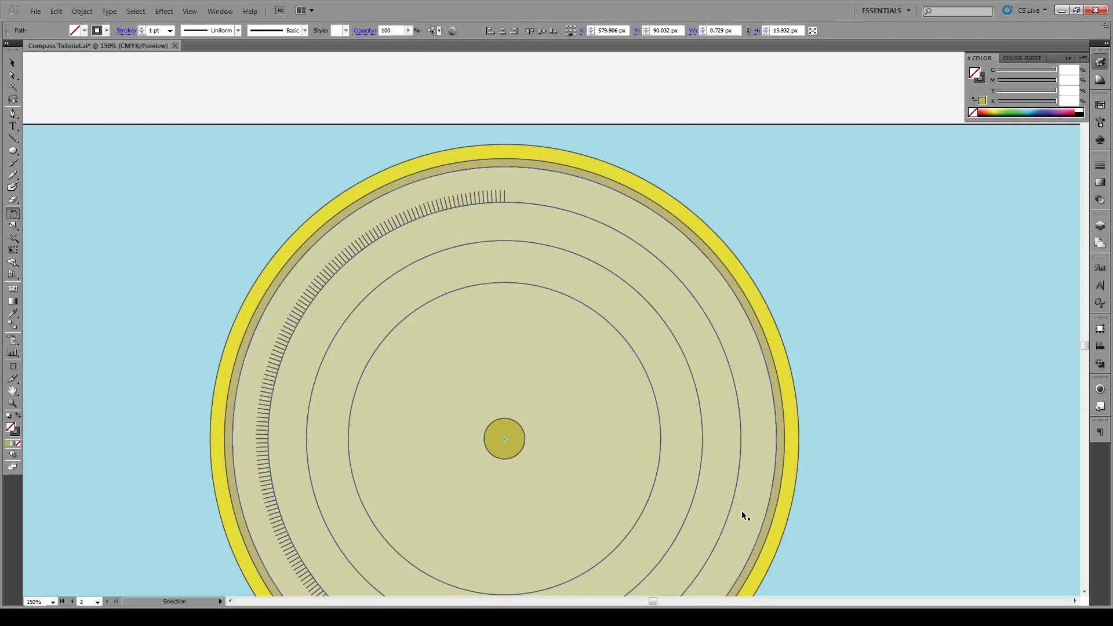
pyautogui.hotkey('ctrl', 'd')
pyautogui.hotkey('ctrl', 'd')
pyautogui.hotkey('ctrl', 'd')
pyautogui.hotkey('ctrl', 'd')
pyautogui.hotkey('ctrl', 'd')
pyautogui.hotkey('ctrl', 'd')
pyautogui.hotkey('ctrl', 'd')
pyautogui.hotkey('ctrl', 'd')
pyautogui.hotkey('ctrl', 'd')
pyautogui.hotkey('ctrl', 'd')
pyautogui.hotkey('ctrl', 'd')
pyautogui.hotkey('ctrl', 'd')
pyautogui.hotkey('ctrl', 'd')
pyautogui.hotkey('ctrl', 'd')
pyautogui.hotkey('ctrl', 'd')
pyautogui.hotkey('ctrl', 'd')
pyautogui.hotkey('ctrl', 'd')
pyautogui.hotkey('ctrl', 'd')
pyautogui.hotkey('ctrl', 'd')
pyautogui.hotkey('ctrl', 'd')
pyautogui.hotkey('ctrl', 'd')
pyautogui.hotkey('ctrl', 'd')
pyautogui.hotkey('ctrl', 'd')
pyautogui.hotkey('ctrl', 'd')
pyautogui.hotkey('ctrl', 'd')
pyautogui.hotkey('ctrl', 'd')
pyautogui.hotkey('ctrl', 'd')
pyautogui.hotkey('ctrl', 'd')
pyautogui.hotkey('ctrl', 'd')
pyautogui.hotkey('ctrl', 'd')
pyautogui.hotkey('ctrl', 'd')
pyautogui.hotkey('ctrl', 'd')
pyautogui.hotkey('ctrl', 'd')
pyautogui.hotkey('ctrl', 'd')
pyautogui.hotkey('ctrl', 'd')
pyautogui.hotkey('ctrl', 'd')
pyautogui.hotkey('ctrl', 'd')
pyautogui.hotkey('ctrl', 'd')
pyautogui.hotkey('ctrl', 'd')
pyautogui.hotkey('ctrl', 'd')
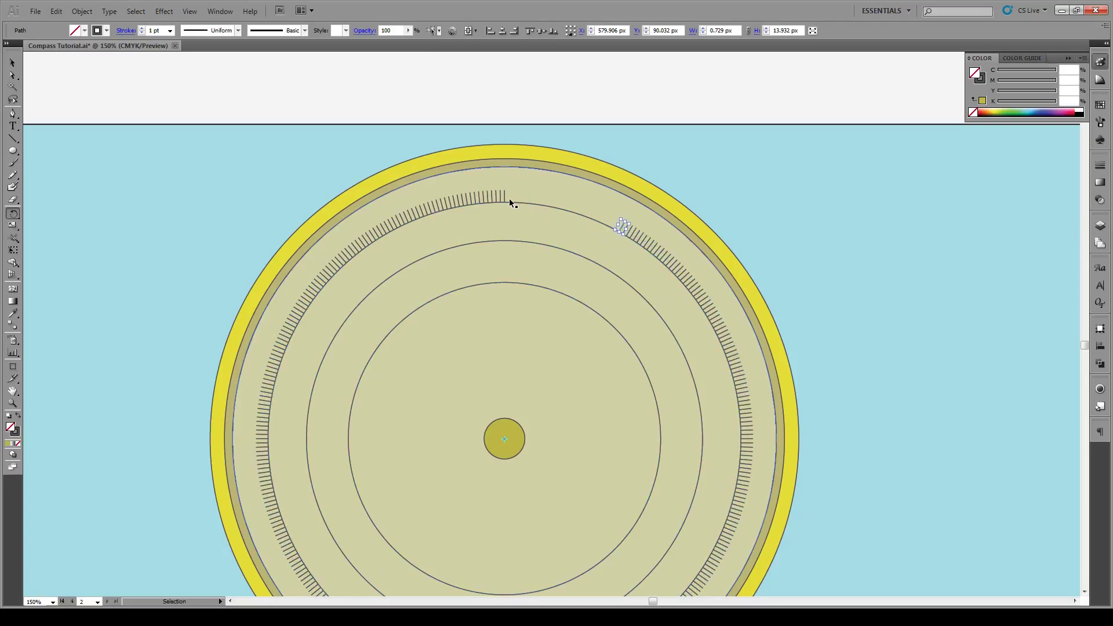
pyautogui.hotkey('ctrl', 'd')
pyautogui.hotkey('ctrl', 'd')
pyautogui.hotkey('ctrl', 'd')
pyautogui.hotkey('ctrl', 'd')
pyautogui.hotkey('ctrl', 'd')
pyautogui.hotkey('ctrl', 'd')
pyautogui.hotkey('ctrl', 'd')
pyautogui.hotkey('ctrl', 'd')
pyautogui.hotkey('ctrl', 'd')
pyautogui.hotkey('ctrl', 'd')
pyautogui.hotkey('ctrl', 'd')
pyautogui.hotkey('ctrl', 'd')
pyautogui.hotkey('ctrl', 'd')
pyautogui.hotkey('ctrl', 'd')
# Lengthen the top tick and set its stroke weight to 1 pt.
pyautogui.click(13, 62)
pyautogui.moveTo(504, 188); pyautogui.dragTo(506, 180)
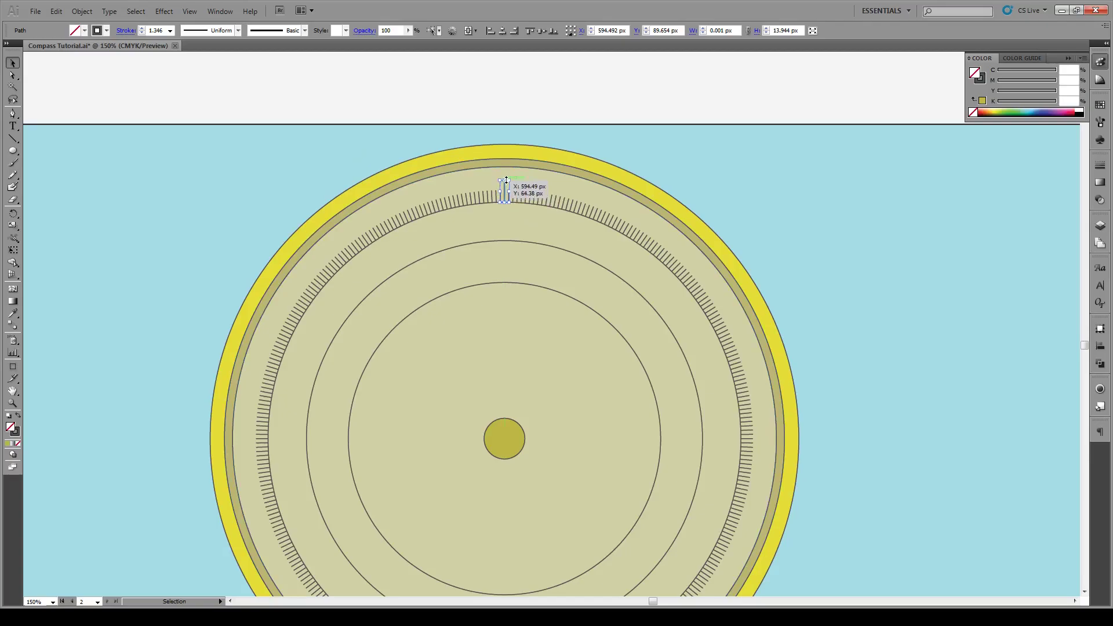
pyautogui.moveTo(506, 181); pyautogui.dragTo(506, 179)
pyautogui.click(170, 30)
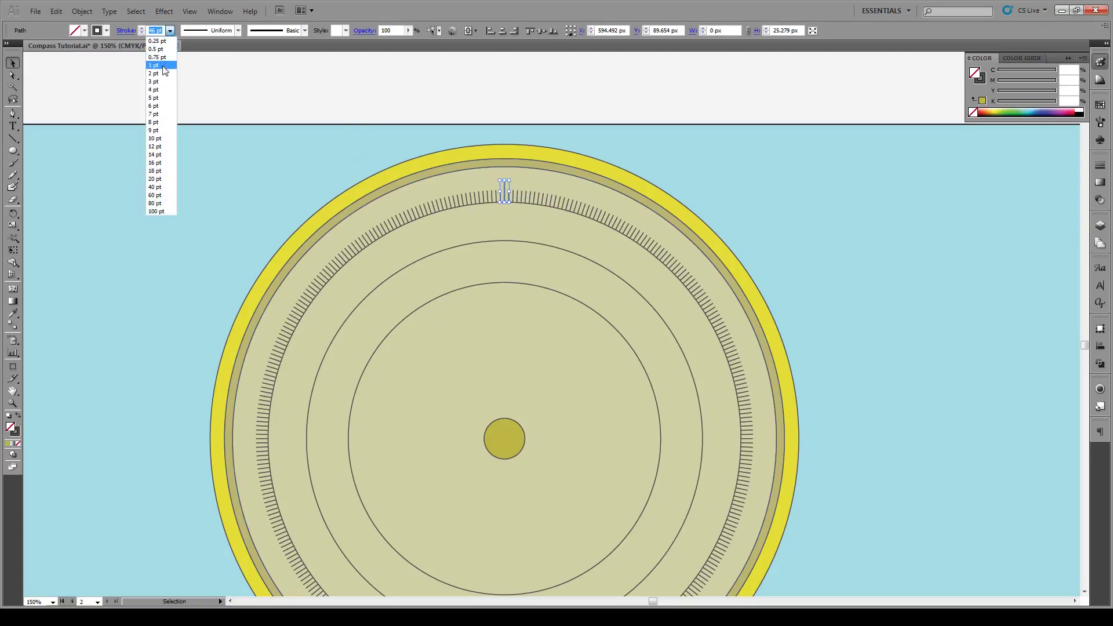
pyautogui.click(154, 65)
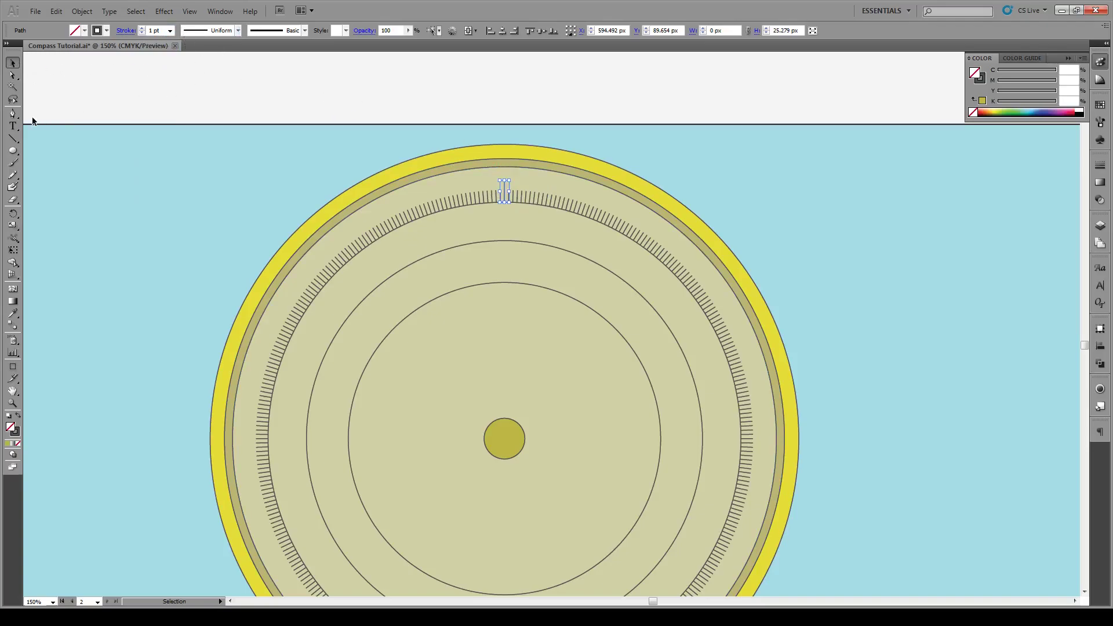
# Copy the longer tick every 20° around the dial centre.
pyautogui.press('r')
pyautogui.keyDown('alt'); pyautogui.click(505, 439); pyautogui.keyUp('alt')
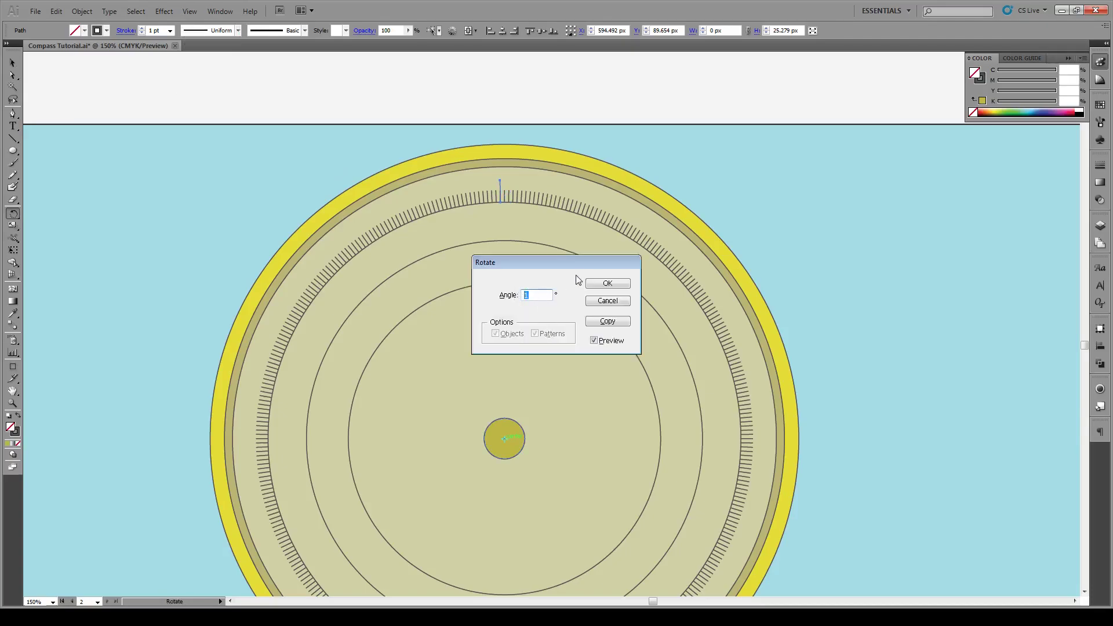
pyautogui.write('20')
pyautogui.click(611, 341)
pyautogui.click(607, 321)
pyautogui.hotkey('ctrl', 'd')
pyautogui.hotkey('ctrl', 'd')
pyautogui.hotkey('ctrl', 'd')
pyautogui.hotkey('ctrl', 'd')
pyautogui.hotkey('ctrl', 'd')
pyautogui.hotkey('ctrl', 'd')
pyautogui.hotkey('ctrl', 'd')
pyautogui.hotkey('ctrl', 'd')
pyautogui.hotkey('ctrl', 'd')
pyautogui.hotkey('ctrl', 'd')
pyautogui.hotkey('ctrl', 'd')
pyautogui.hotkey('ctrl', 'd')
pyautogui.hotkey('ctrl', 'd')
pyautogui.hotkey('ctrl', 'd')
pyautogui.hotkey('ctrl', 'd')
pyautogui.hotkey('ctrl', 'd')
pyautogui.hotkey('ctrl', 'd')
pyautogui.press('v')
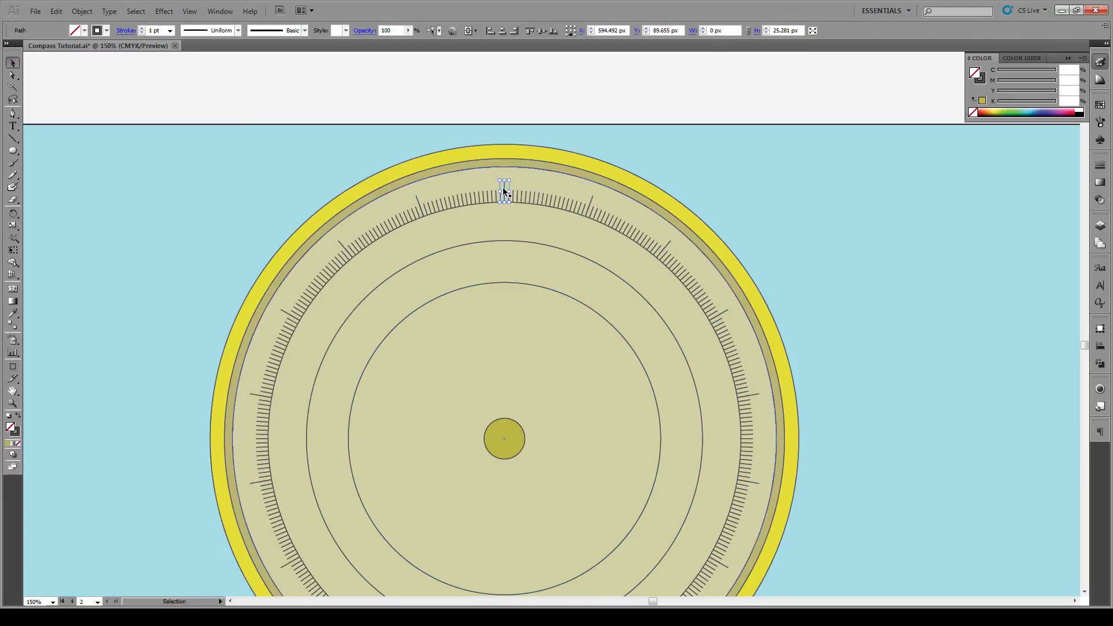
# Make a longer 1 pt top tick and rotate it 10° about the dial centre.
pyautogui.moveTo(504, 183); pyautogui.dragTo(507, 172)
pyautogui.click(170, 30)
pyautogui.click(161, 68)
pyautogui.press('r')
pyautogui.keyDown('alt'); pyautogui.click(504, 438); pyautogui.keyUp('alt')
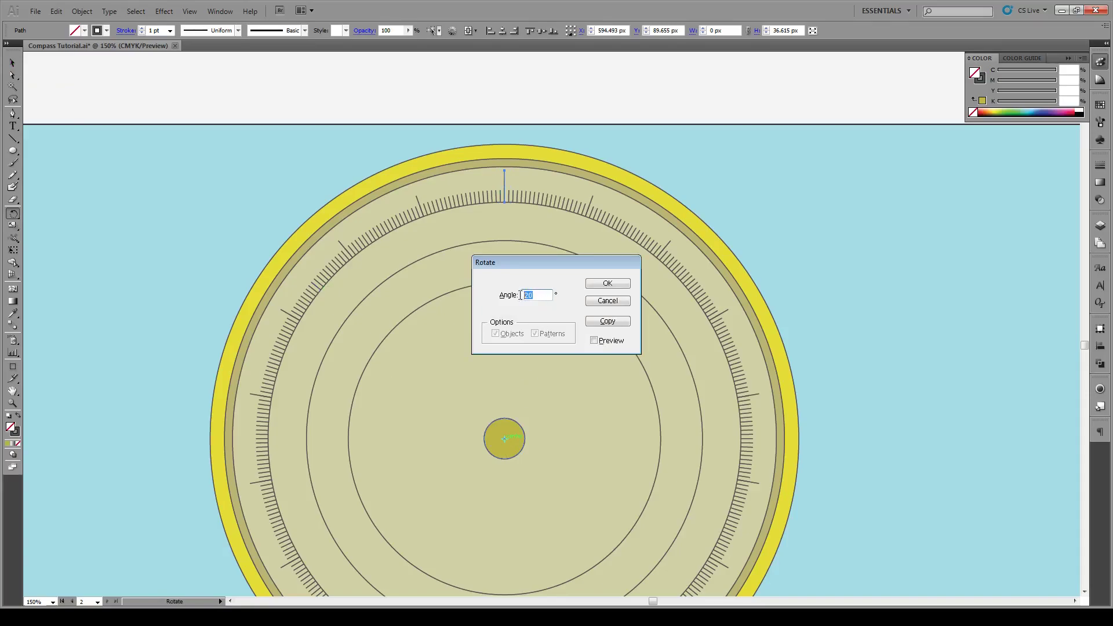
pyautogui.write('10')
pyautogui.click(613, 341)
pyautogui.click(587, 283)
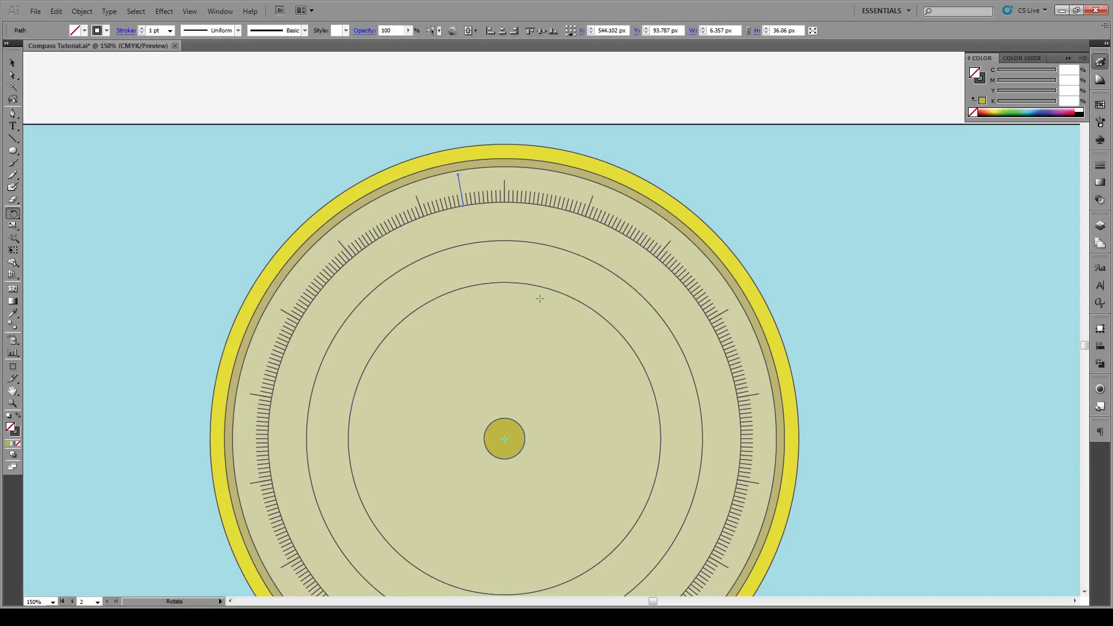
# Copy the long tick at 20° intervals around the dial with Ctrl+D.
pyautogui.keyDown('alt'); pyautogui.click(504, 439); pyautogui.keyUp('alt')
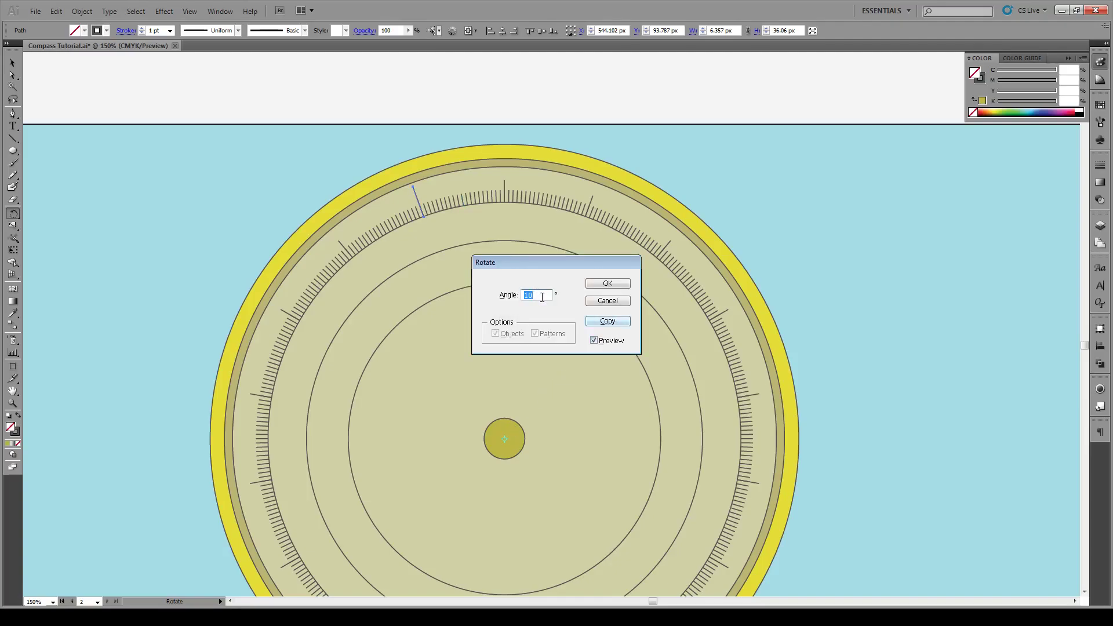
pyautogui.write('2')
pyautogui.click(612, 322)
pyautogui.hotkey('ctrl', 'd')
pyautogui.hotkey('ctrl', 'd')
pyautogui.hotkey('ctrl', 'd')
pyautogui.hotkey('ctrl', 'd')
pyautogui.hotkey('ctrl', 'd')
pyautogui.hotkey('ctrl', 'd')
pyautogui.hotkey('ctrl', 'd')
pyautogui.hotkey('ctrl', 'd')
pyautogui.hotkey('ctrl', 'd')
pyautogui.hotkey('ctrl', 'd')
pyautogui.hotkey('ctrl', 'd')
pyautogui.hotkey('ctrl', 'd')
pyautogui.hotkey('ctrl', 'd')
pyautogui.hotkey('ctrl', 'd')
pyautogui.hotkey('ctrl', 'd')
pyautogui.hotkey('ctrl', 'd')
pyautogui.moveTo(624, 215); pyautogui.dragTo(480, 168)
# Type a '0' label above the top tick of the dial.
pyautogui.hotkey('ctrl', 'shift', 'a')
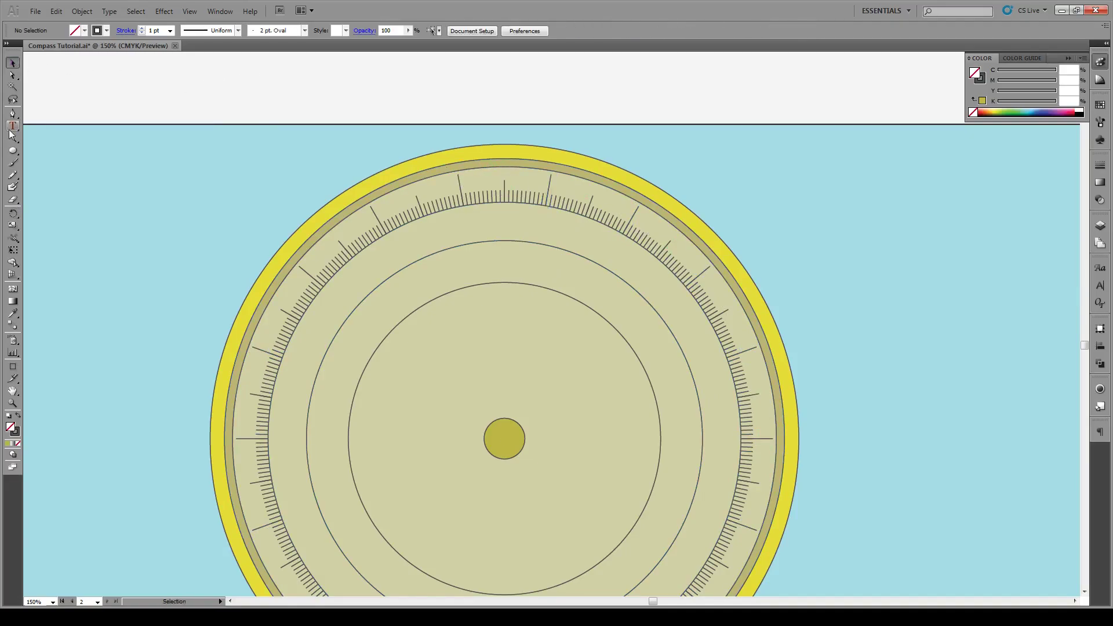
pyautogui.click(13, 127)
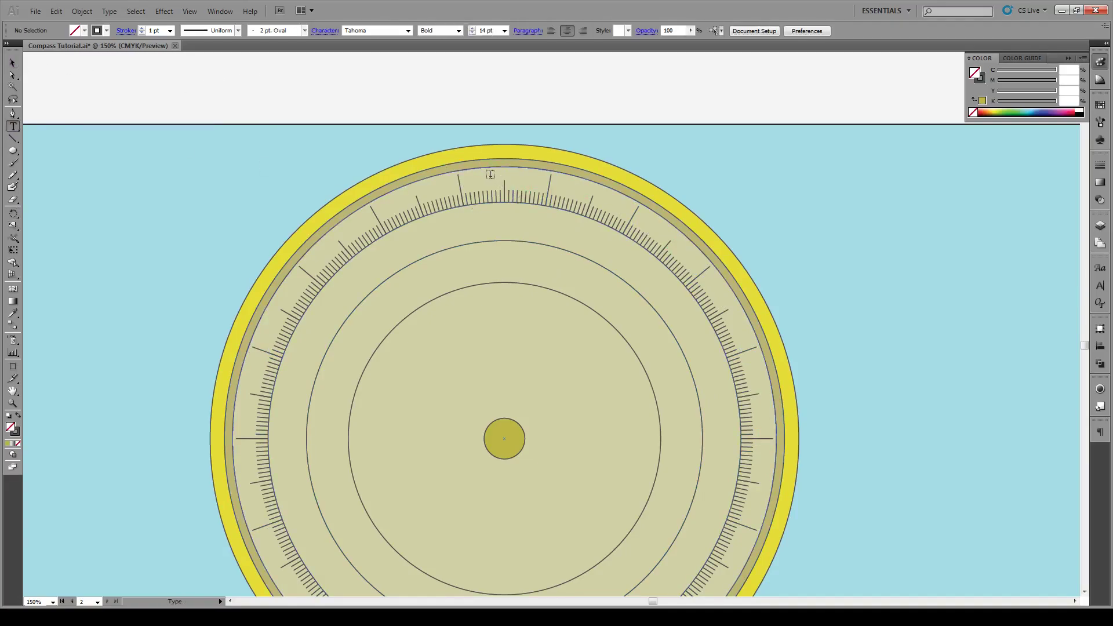
pyautogui.click(490, 170)
pyautogui.click(490, 172)
pyautogui.write('0')
pyautogui.press('Escape')
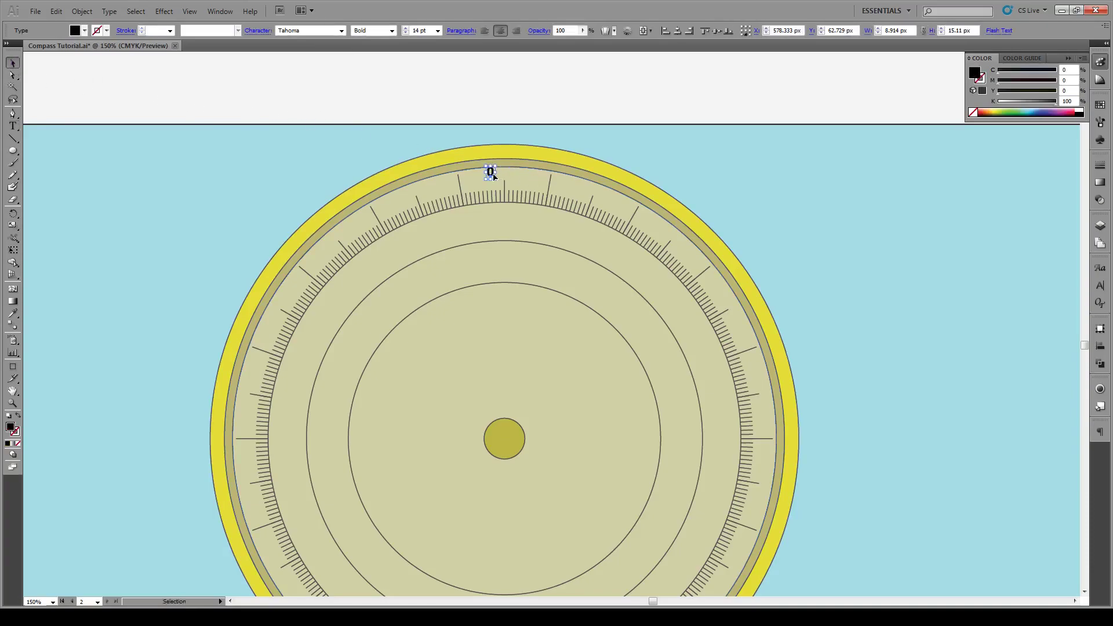
# Centre-align the 0 label and move it over the top tick.
pyautogui.click(501, 30)
pyautogui.moveTo(491, 177); pyautogui.dragTo(523, 197)
pyautogui.scroll(4, 505, 174)
pyautogui.scroll(2, 506, 173)
pyautogui.scroll(-4, 523, 197)
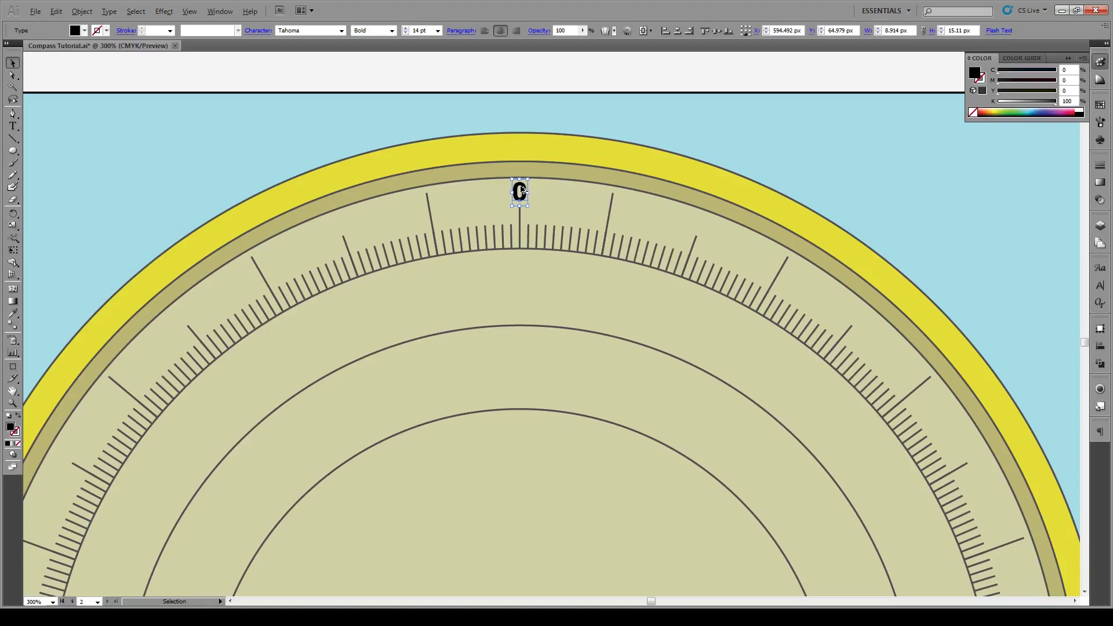
pyautogui.scroll(-1, 522, 190)
pyautogui.scroll(-1, 520, 191)
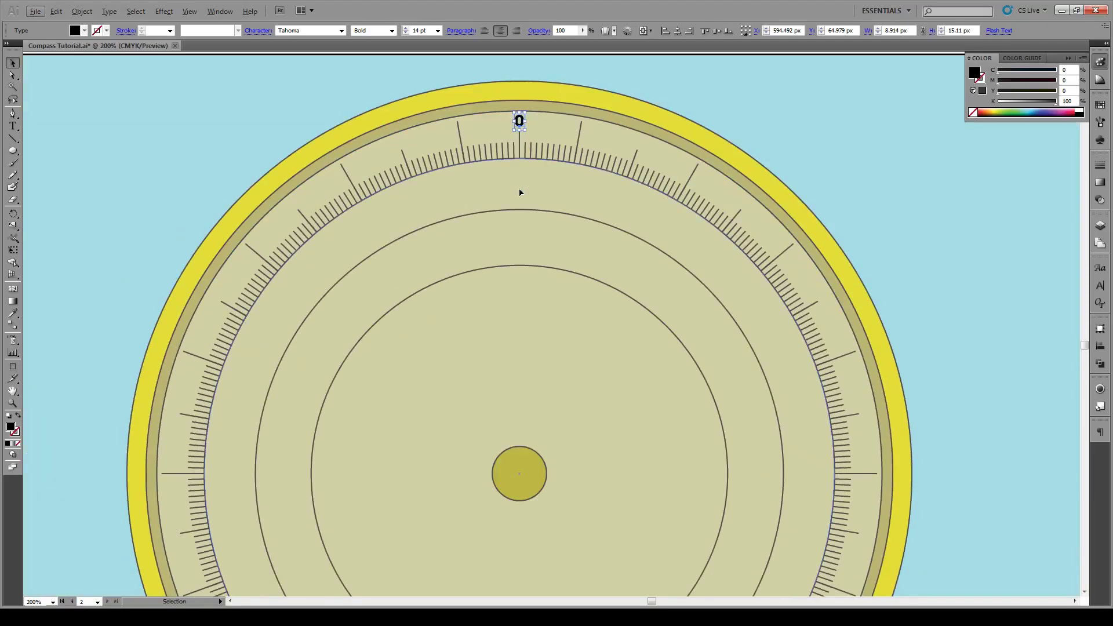
pyautogui.scroll(-1, 519, 192)
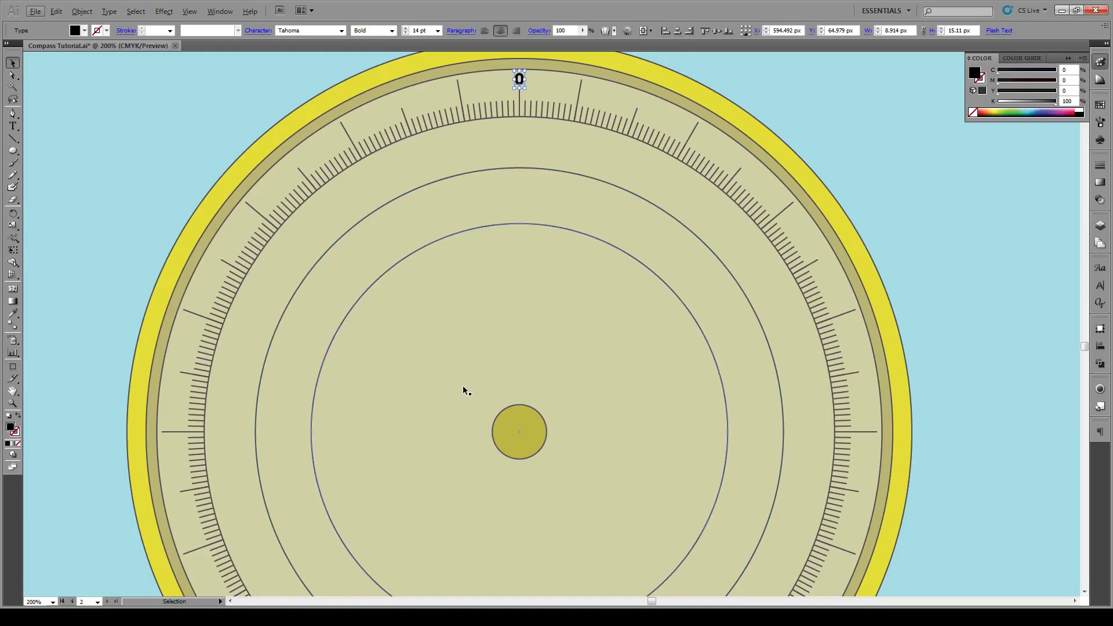
# Copy the 0 label at 20° about the dial centre and repeat with Ctrl+D.
pyautogui.click(275, 119)
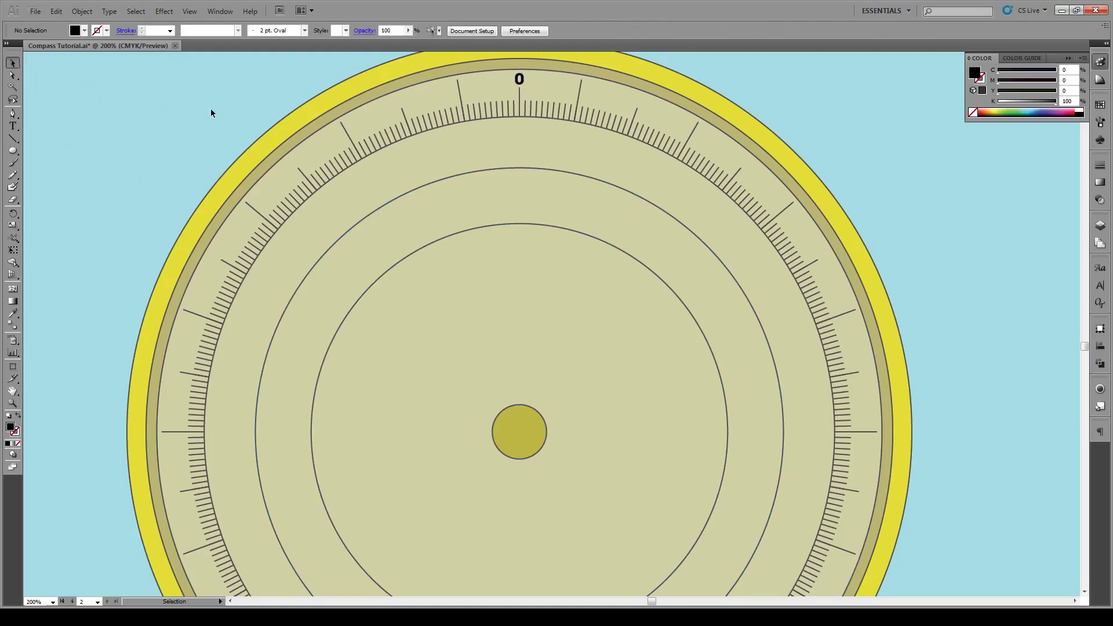
pyautogui.click(517, 80)
pyautogui.press('r')
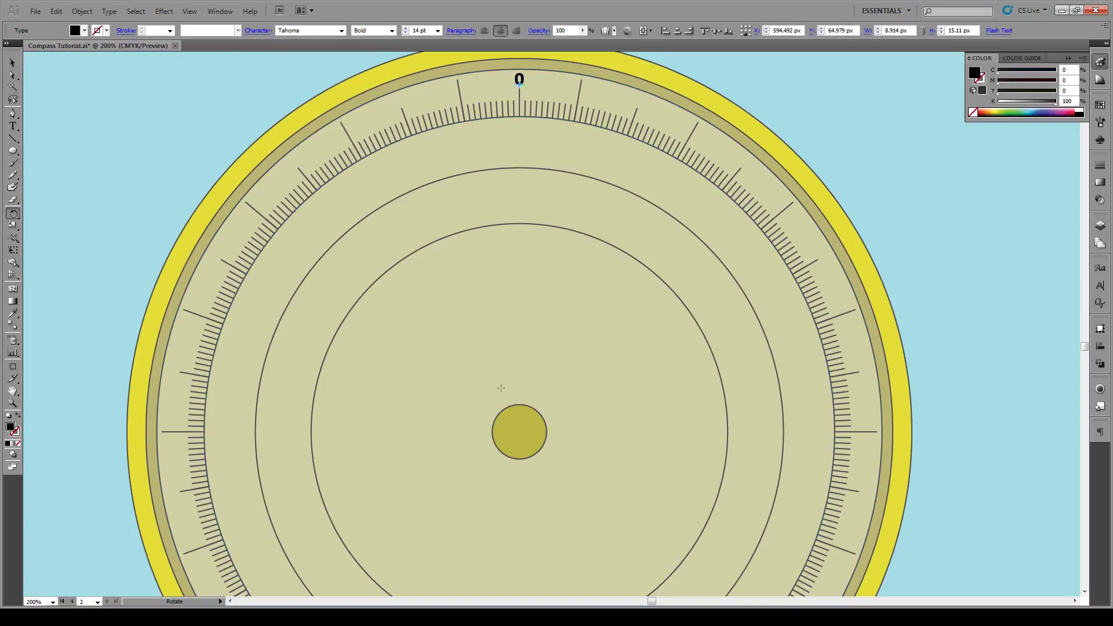
pyautogui.keyDown('alt'); pyautogui.click(517, 431); pyautogui.keyUp('alt')
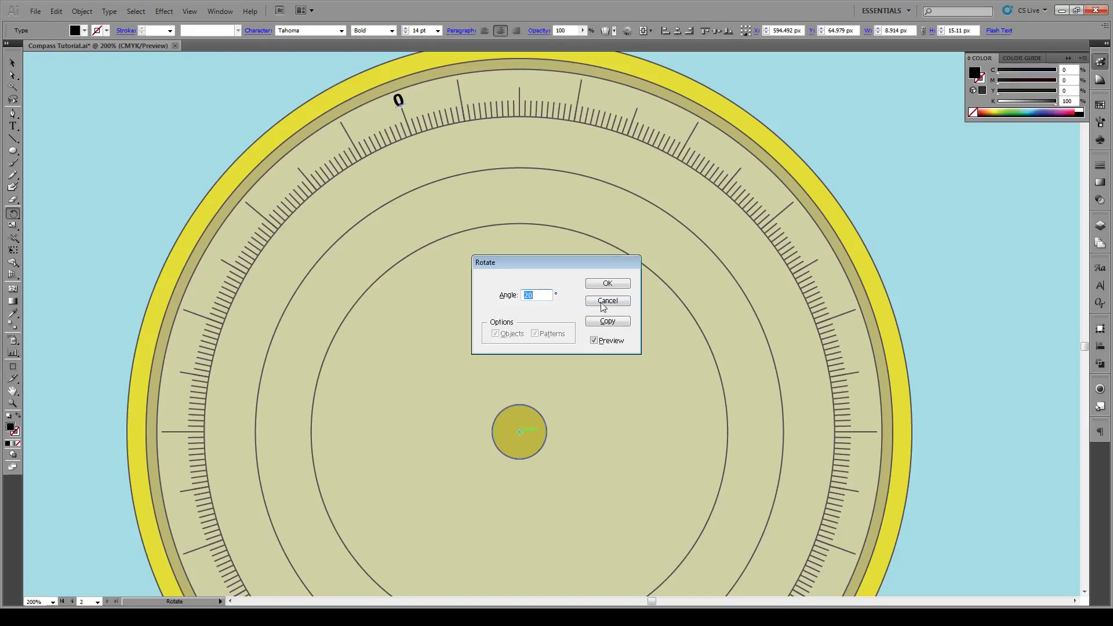
pyautogui.click(608, 321)
pyautogui.hotkey('ctrl', 'd')
pyautogui.hotkey('ctrl', 'd')
pyautogui.hotkey('ctrl', 'd')
pyautogui.hotkey('ctrl', 'd')
pyautogui.hotkey('ctrl', 'd')
pyautogui.hotkey('ctrl', 'd')
pyautogui.hotkey('ctrl', 'd')
pyautogui.hotkey('ctrl', 'd')
pyautogui.hotkey('ctrl', 'd')
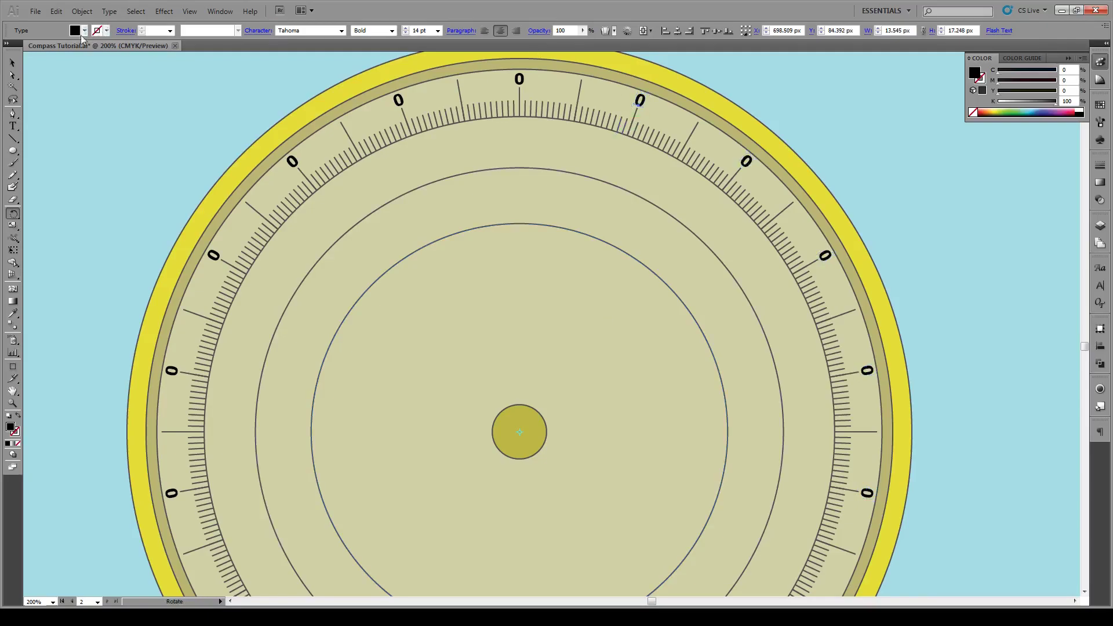
# Renumber the right-side labels 20, 40, 60, 80, 100 and 120.
pyautogui.press('v')
pyautogui.doubleClick(640, 103)
pyautogui.write('20')
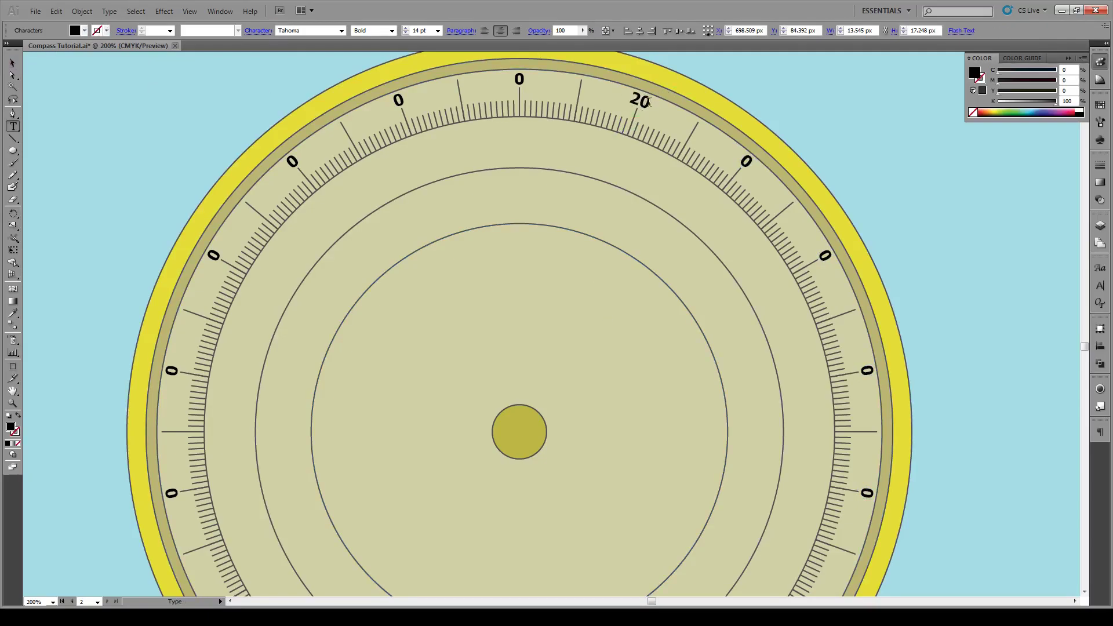
pyautogui.doubleClick(743, 162)
pyautogui.write('40')
pyautogui.doubleClick(825, 255)
pyautogui.write('60')
pyautogui.scroll(-3, 865, 379)
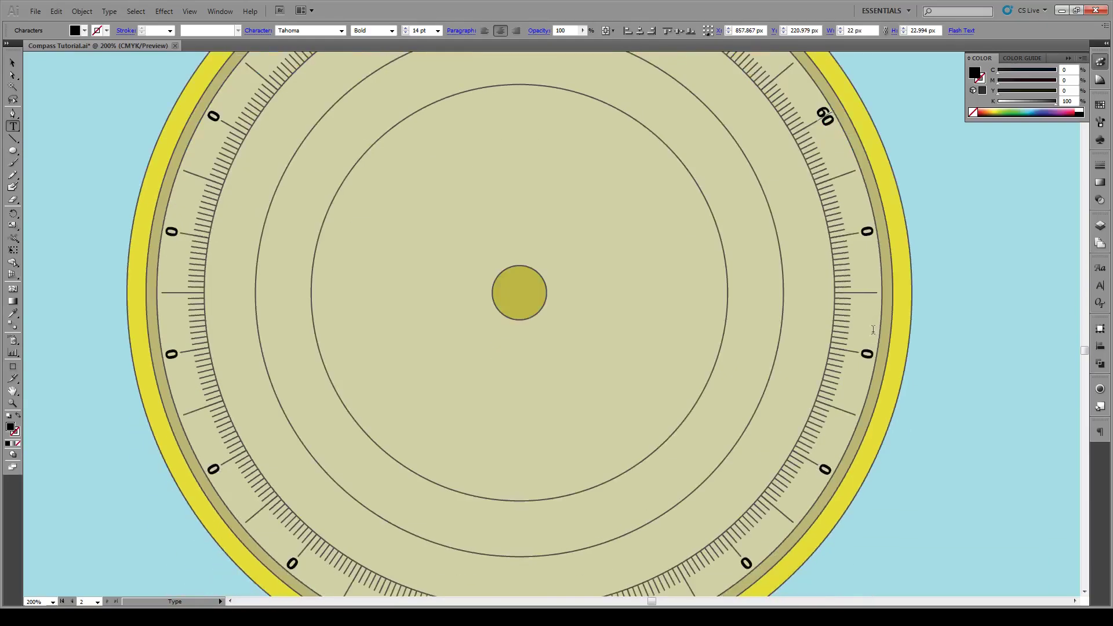
pyautogui.doubleClick(867, 229)
pyautogui.write('80')
pyautogui.doubleClick(867, 352)
pyautogui.write('100')
pyautogui.doubleClick(825, 467)
pyautogui.write('120')
# Renumber the lower labels 140, 160, 180, 200, 220, 240 and 260.
pyautogui.scroll(-2, 762, 496)
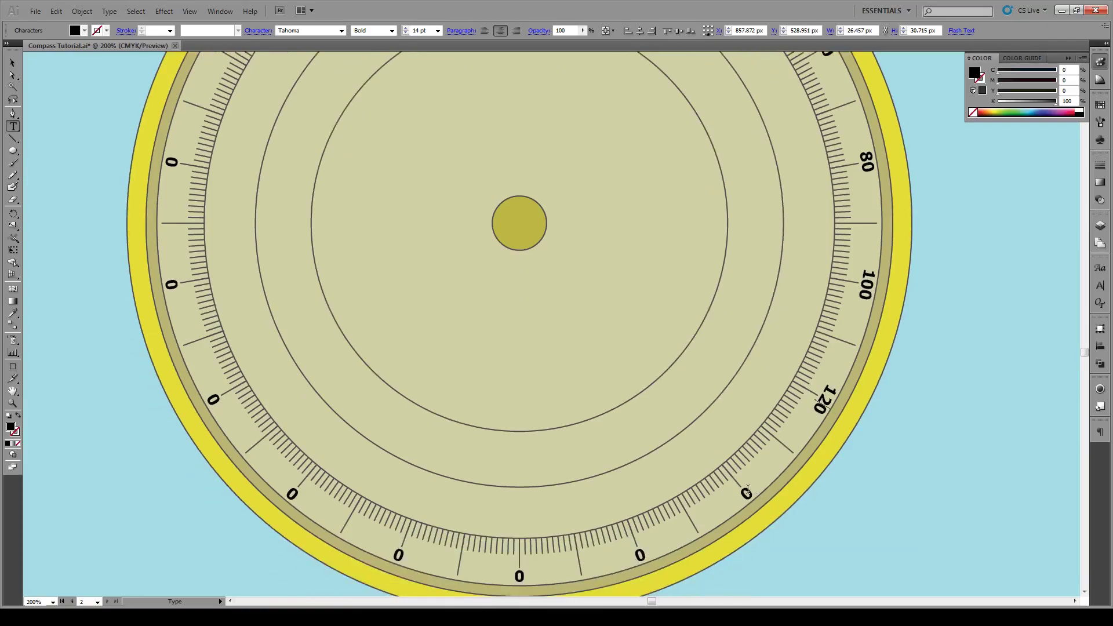
pyautogui.doubleClick(746, 492)
pyautogui.write('140')
pyautogui.doubleClick(641, 554)
pyautogui.write('160')
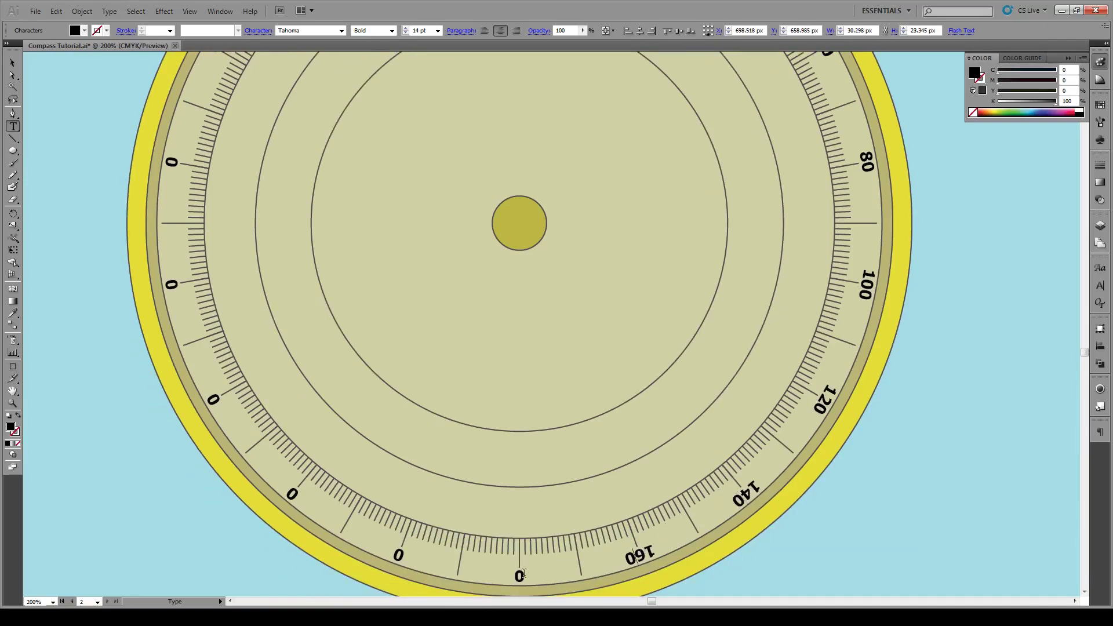
pyautogui.write('19')
pyautogui.press('BackSpace')
pyautogui.write('8')
pyautogui.click(402, 557)
pyautogui.write('200')
pyautogui.click(294, 494)
pyautogui.write('22')
pyautogui.click(215, 401)
pyautogui.write('24')
pyautogui.click(173, 286)
pyautogui.write('26')
# Renumber the upper-left labels 280, 300, 320 and 340.
pyautogui.scroll(5, 173, 287)
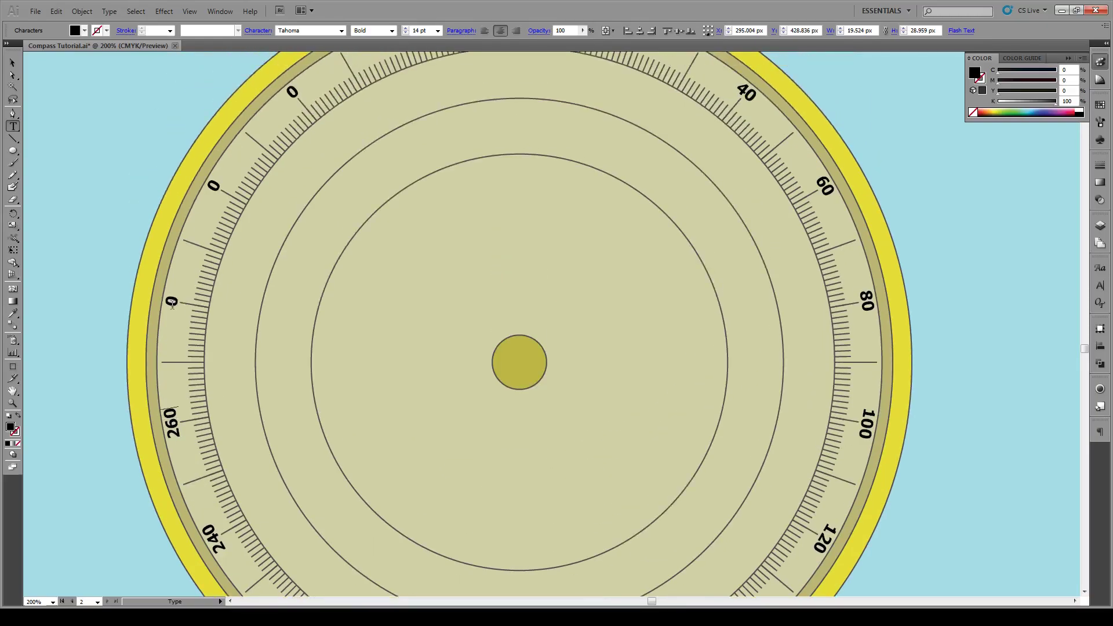
pyautogui.click(172, 301)
pyautogui.write('28')
pyautogui.scroll(2, 209, 229)
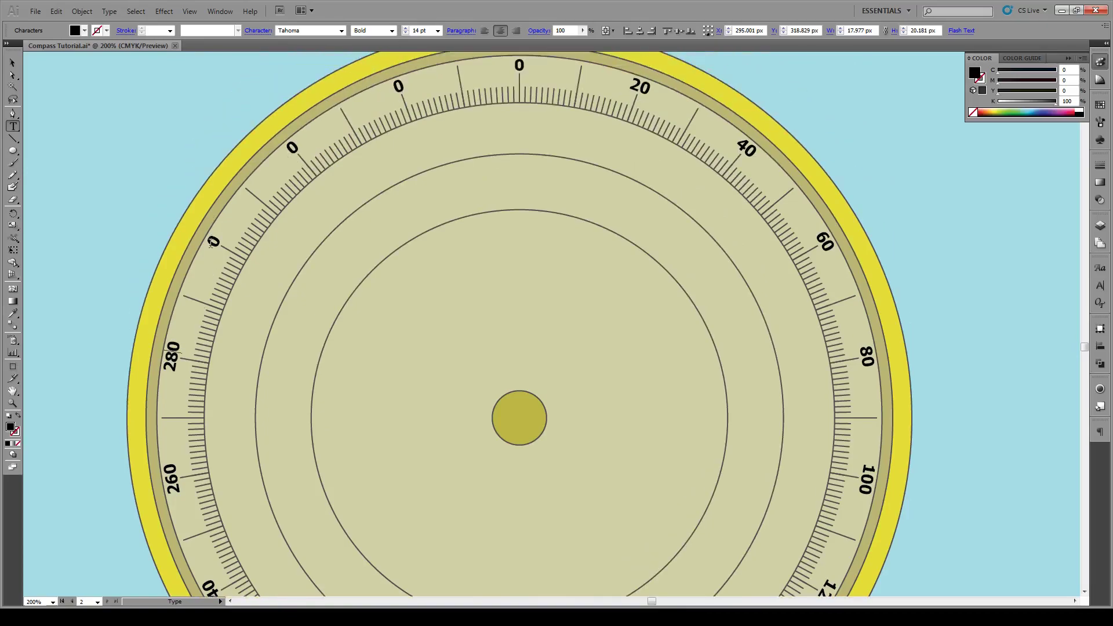
pyautogui.click(211, 244)
pyautogui.write('300')
pyautogui.click(291, 150)
pyautogui.write('32')
pyautogui.click(399, 86)
pyautogui.write('34')
pyautogui.click(13, 62)
pyautogui.click(85, 85)
pyautogui.scroll(-1, 534, 151)
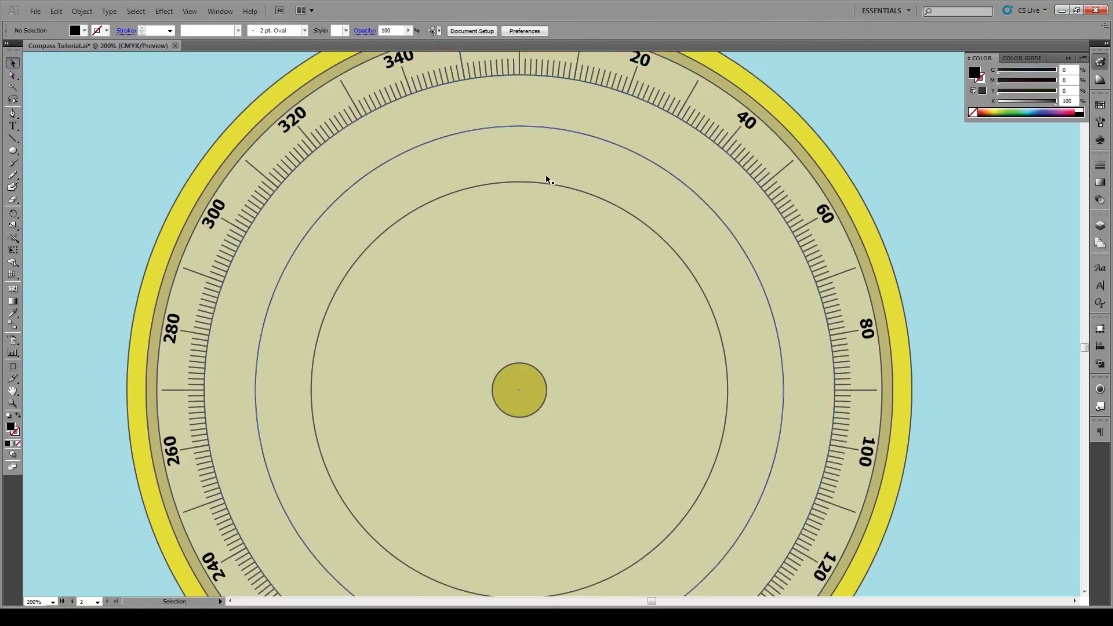
# Draw a 1 pt vertical line from the dial centre up to the inner circle.
pyautogui.keyDown('alt'); pyautogui.scroll(-2, 545, 175); pyautogui.keyUp('alt')
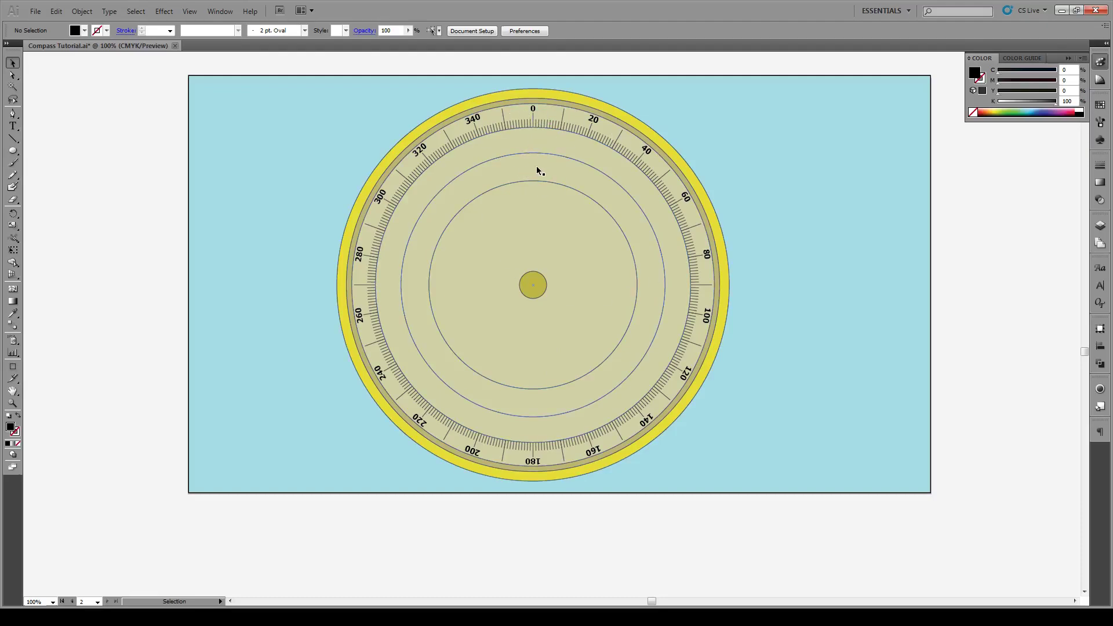
pyautogui.scroll(8, 534, 269)
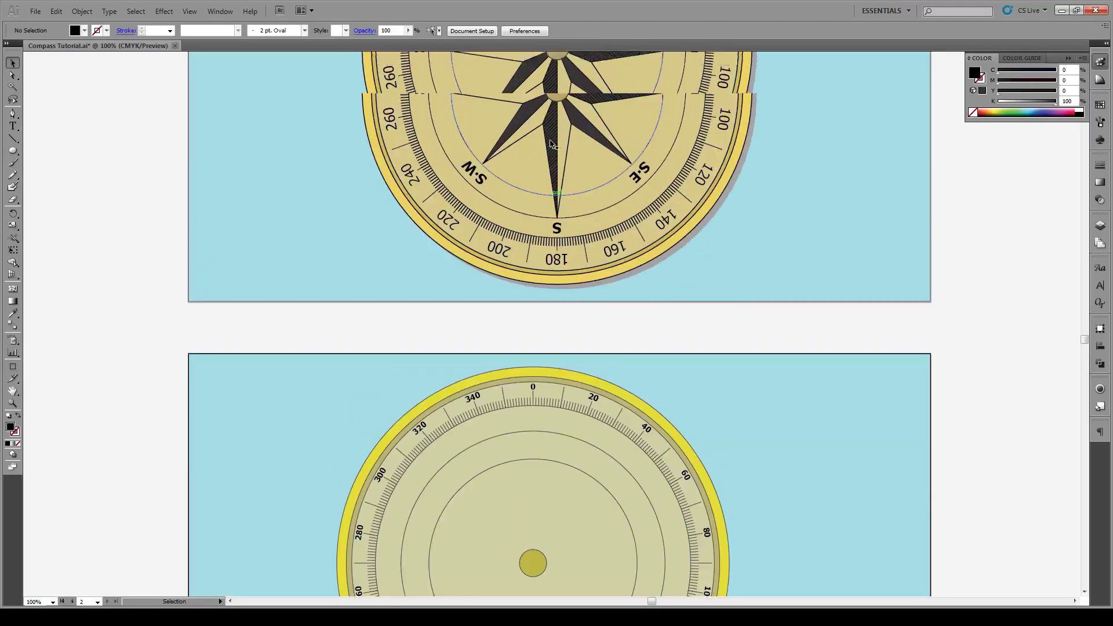
pyautogui.scroll(2, 557, 128)
pyautogui.scroll(-6, 550, 151)
pyautogui.scroll(-1, 543, 193)
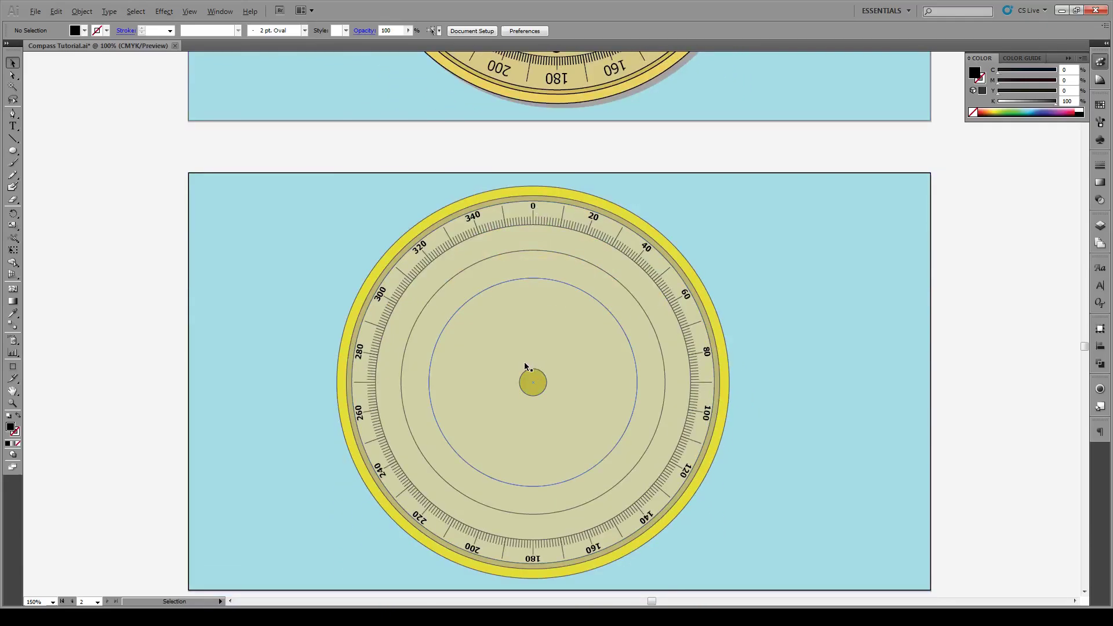
pyautogui.scroll(2, 524, 362)
pyautogui.click(13, 139)
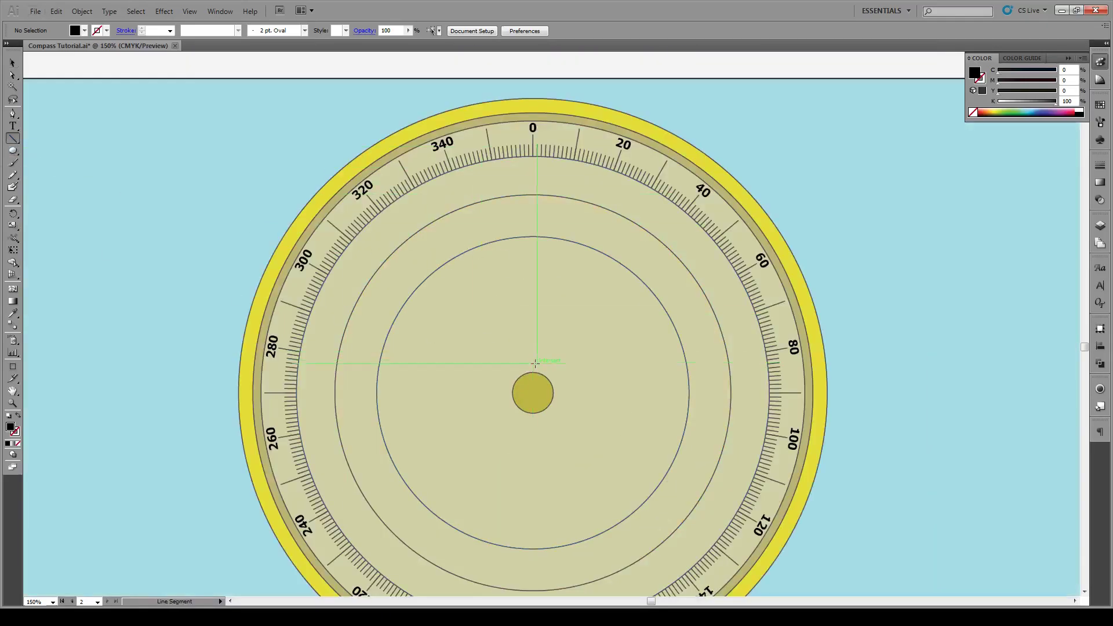
pyautogui.moveTo(533, 372); pyautogui.dragTo(539, 235)
pyautogui.click(170, 30)
pyautogui.click(157, 67)
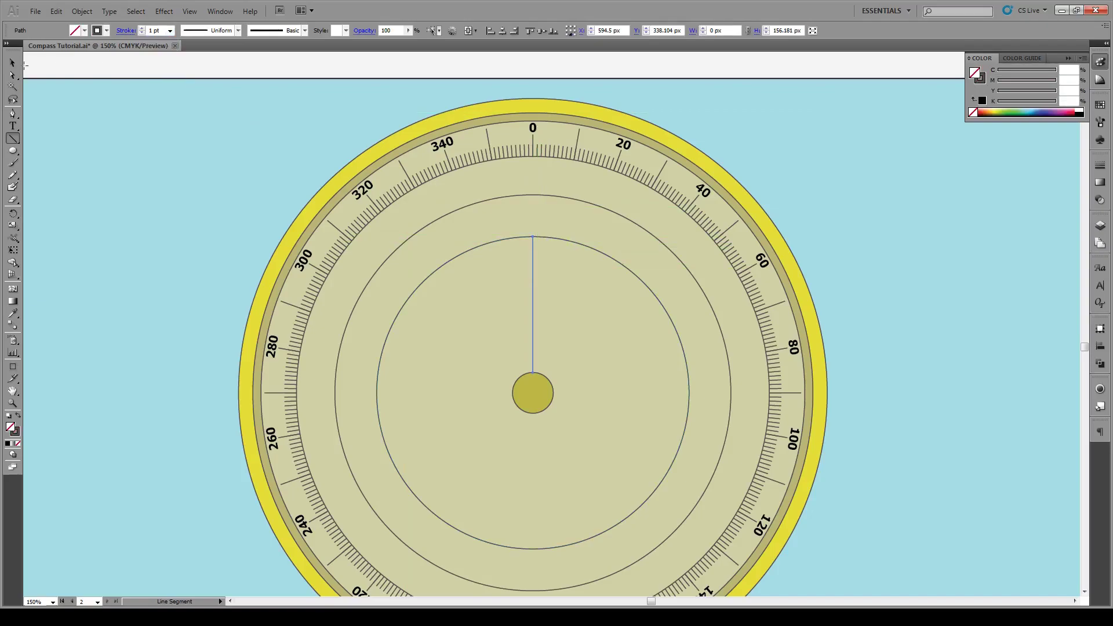
# Draw a short vertical line rising from the centre dot.
pyautogui.press('v')
pyautogui.click(55, 109)
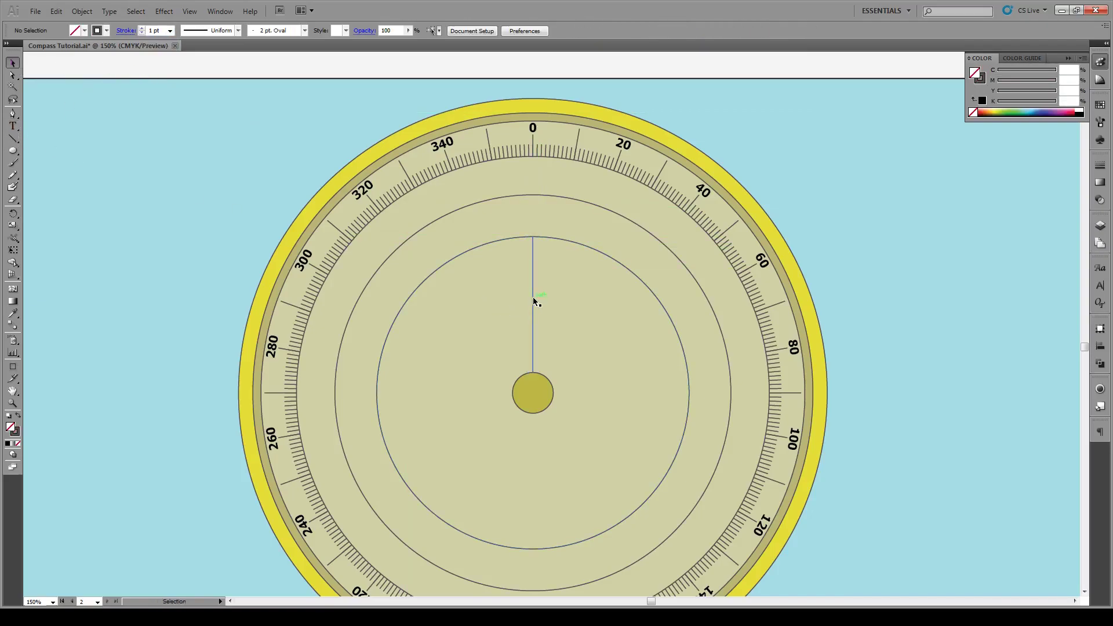
pyautogui.press('\\')
pyautogui.moveTo(532, 372); pyautogui.dragTo(532, 339)
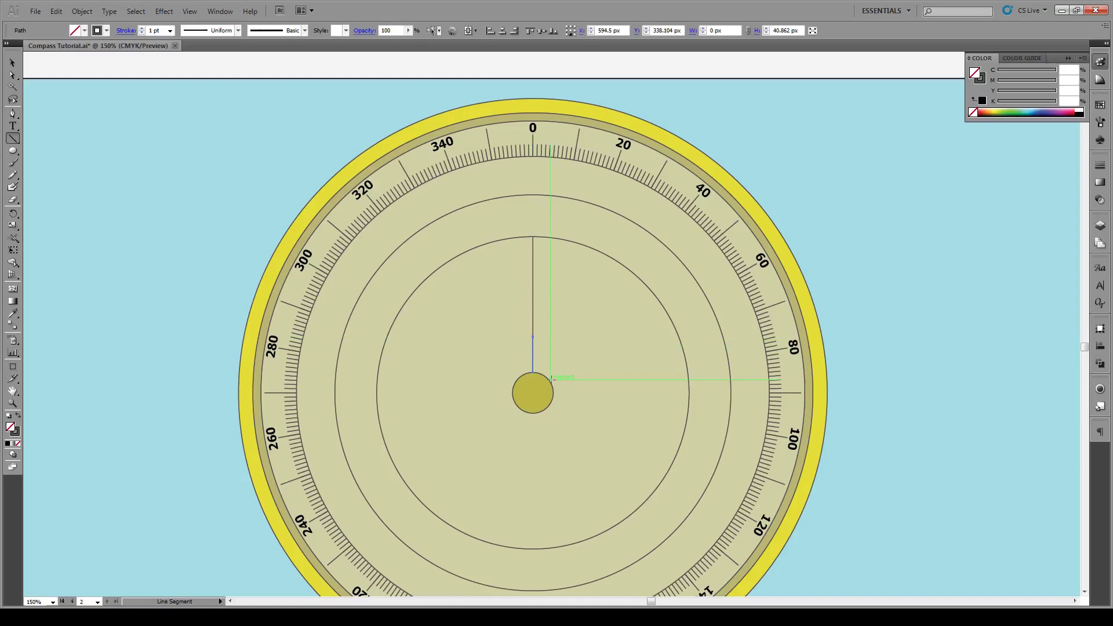
# Rotate a copy of the short line 22.5° around the dial centre.
pyautogui.press('r')
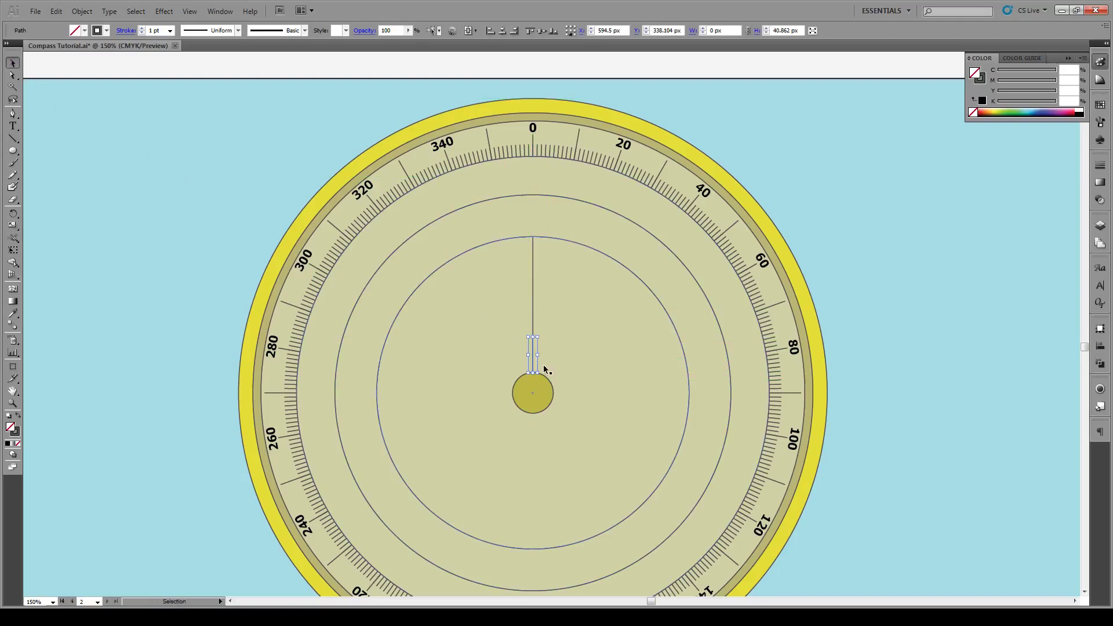
pyautogui.keyDown('alt'); pyautogui.click(533, 397); pyautogui.keyUp('alt')
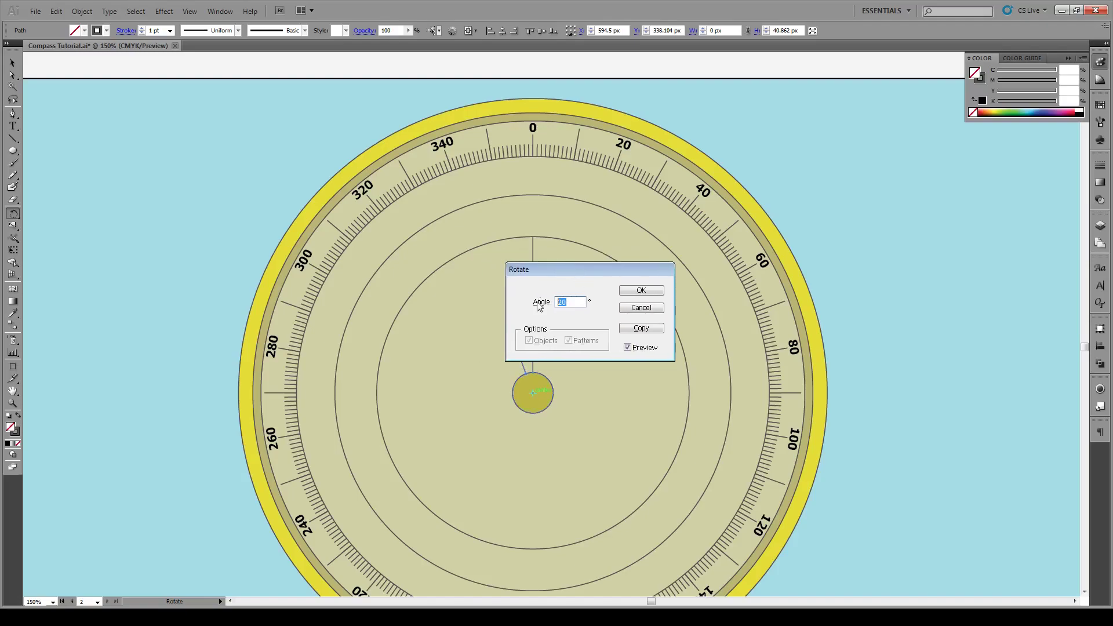
pyautogui.write('22.5')
pyautogui.click(633, 330)
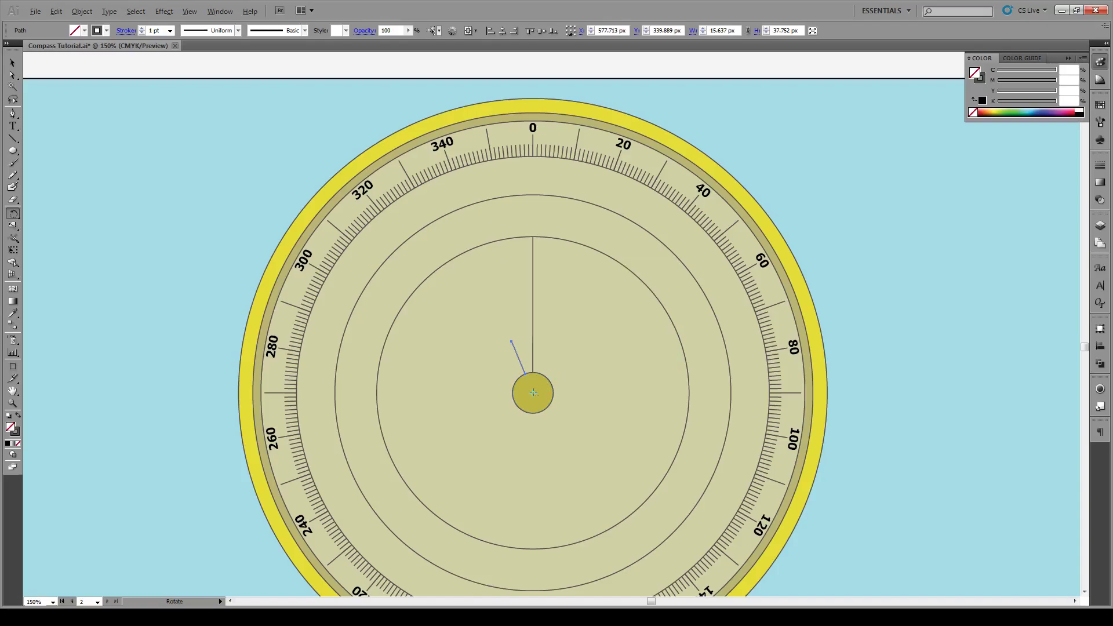
# Rotate a further copy -45° around the dial centre so it splays to the right.
pyautogui.keyDown('alt'); pyautogui.click(533, 393); pyautogui.keyUp('alt')
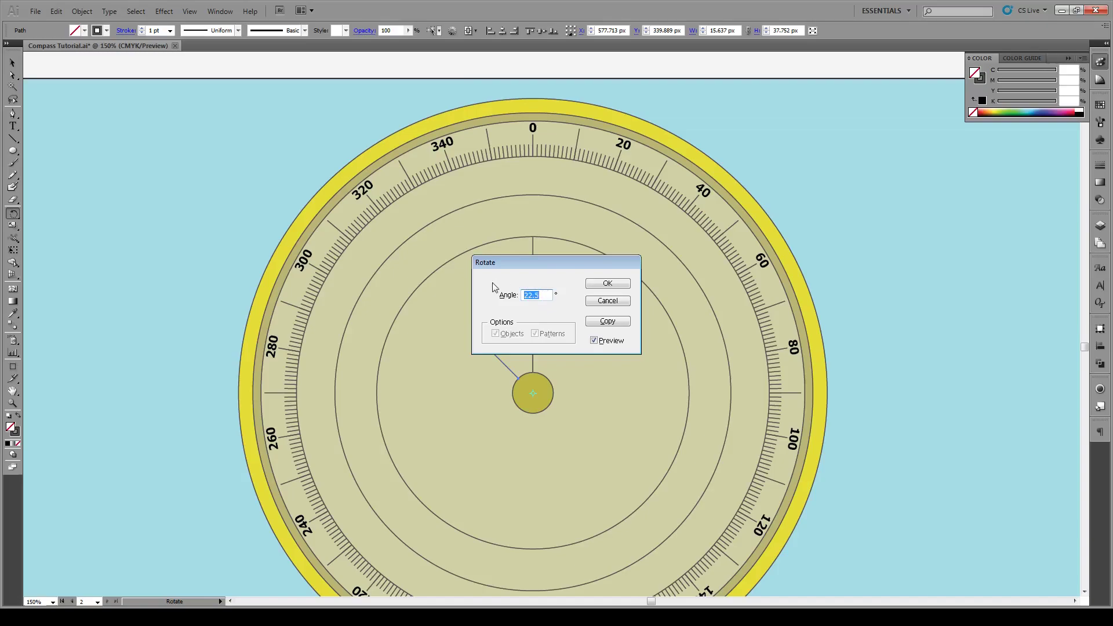
pyautogui.write('-45')
pyautogui.moveTo(539, 262); pyautogui.dragTo(764, 235)
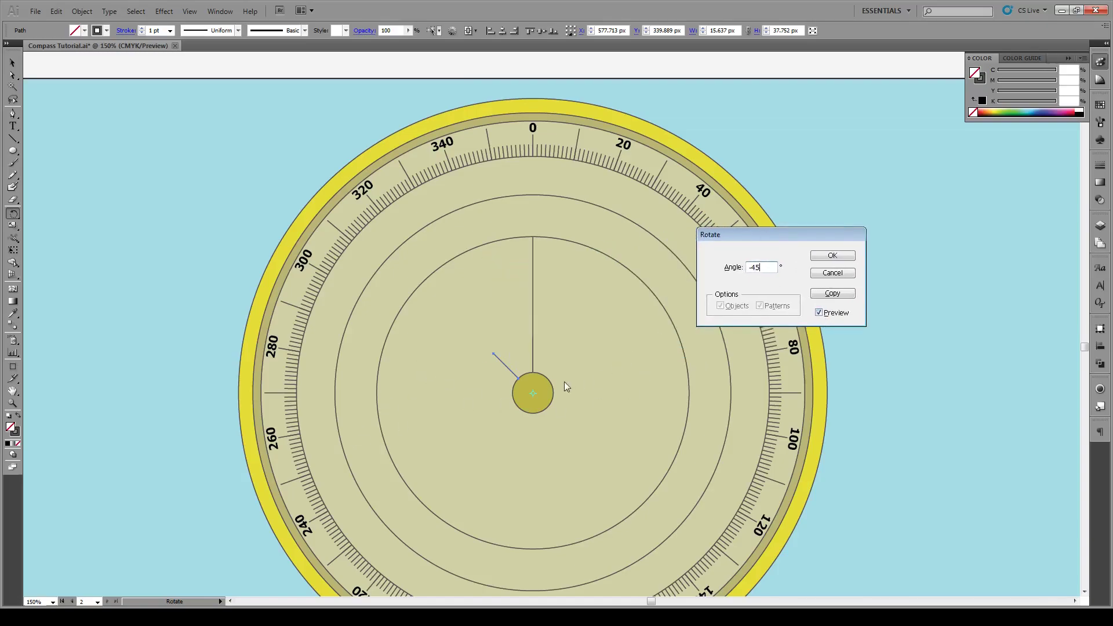
pyautogui.click(833, 314)
pyautogui.click(833, 314)
pyautogui.click(834, 314)
pyautogui.click(832, 294)
pyautogui.click(13, 62)
pyautogui.click(116, 76)
pyautogui.click(13, 113)
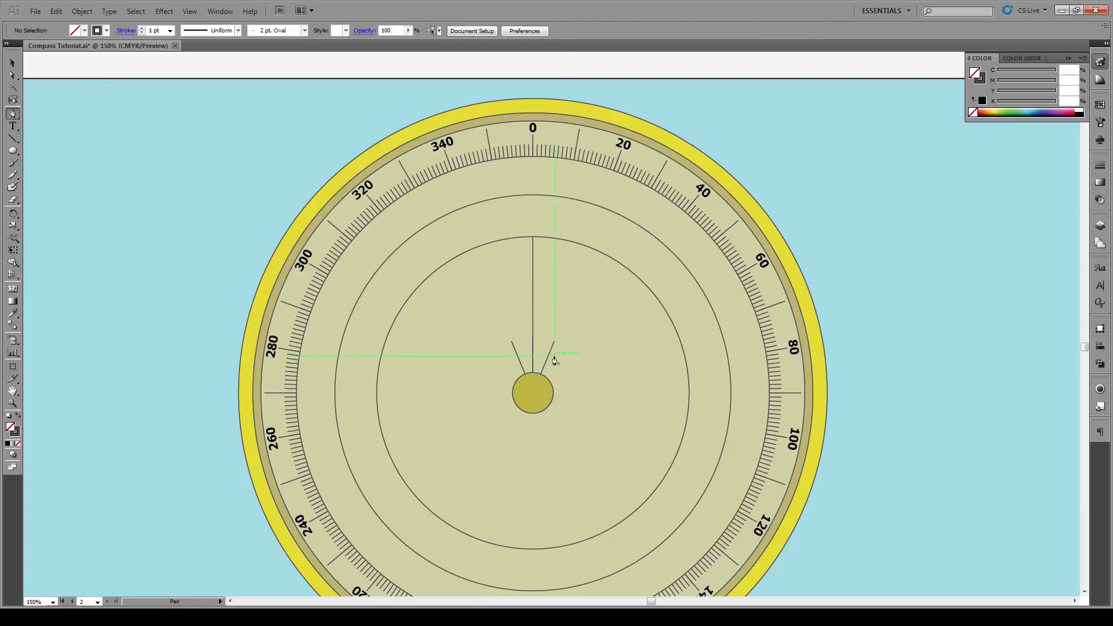
# Pen a path from the long line's top to the right short tip and centre dot, with Bevel Join.
pyautogui.keyDown('alt'); pyautogui.scroll(2, 556, 364); pyautogui.keyUp('alt')
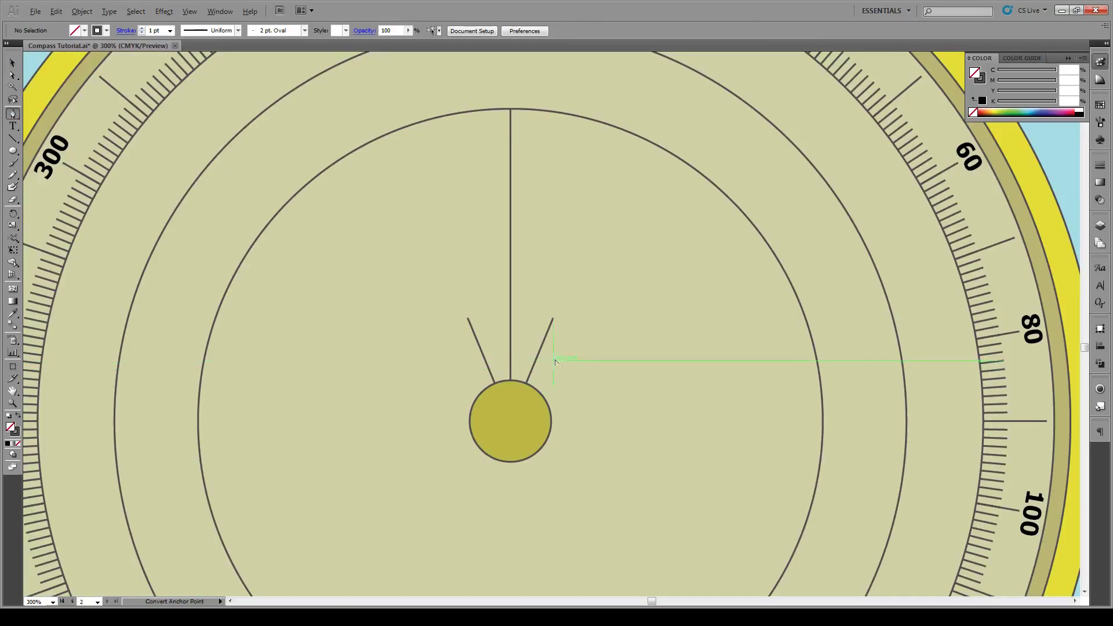
pyautogui.click(510, 109)
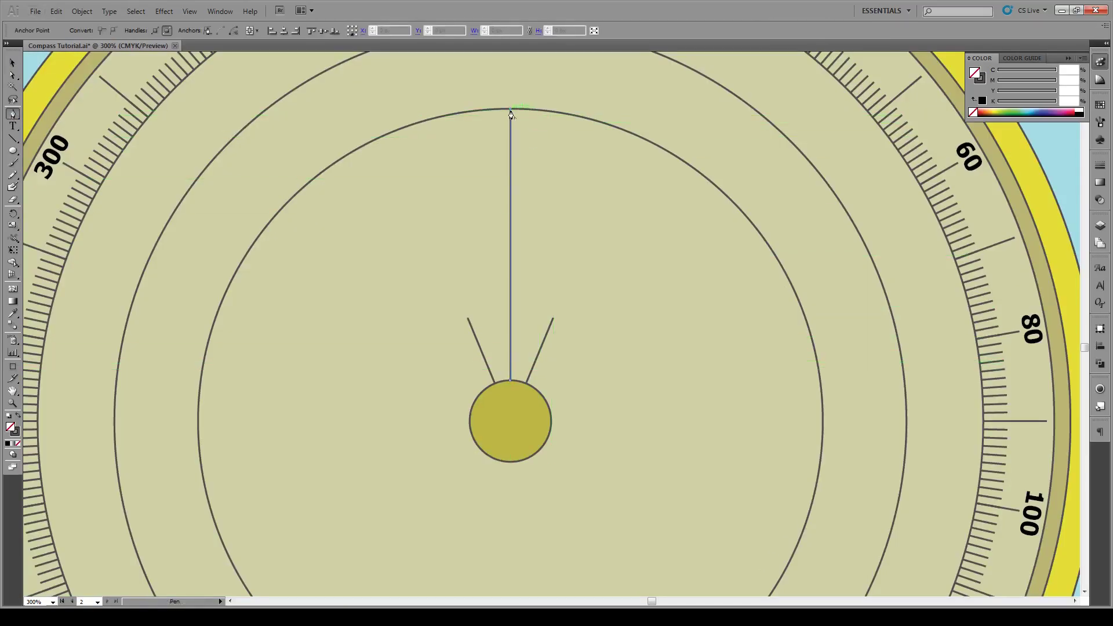
pyautogui.click(553, 318)
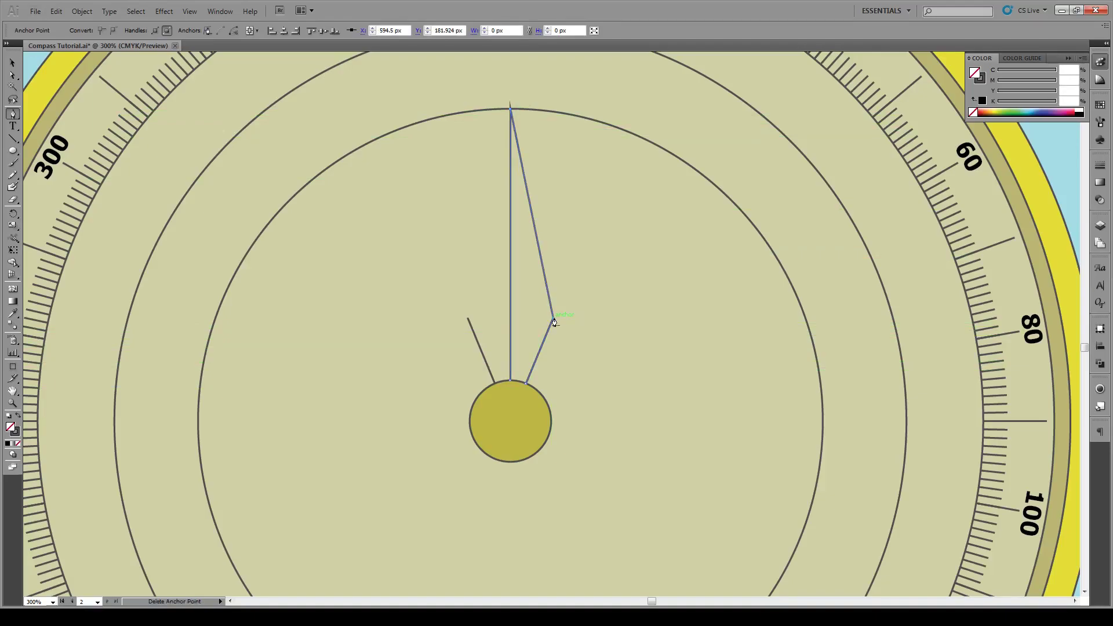
pyautogui.click(511, 381)
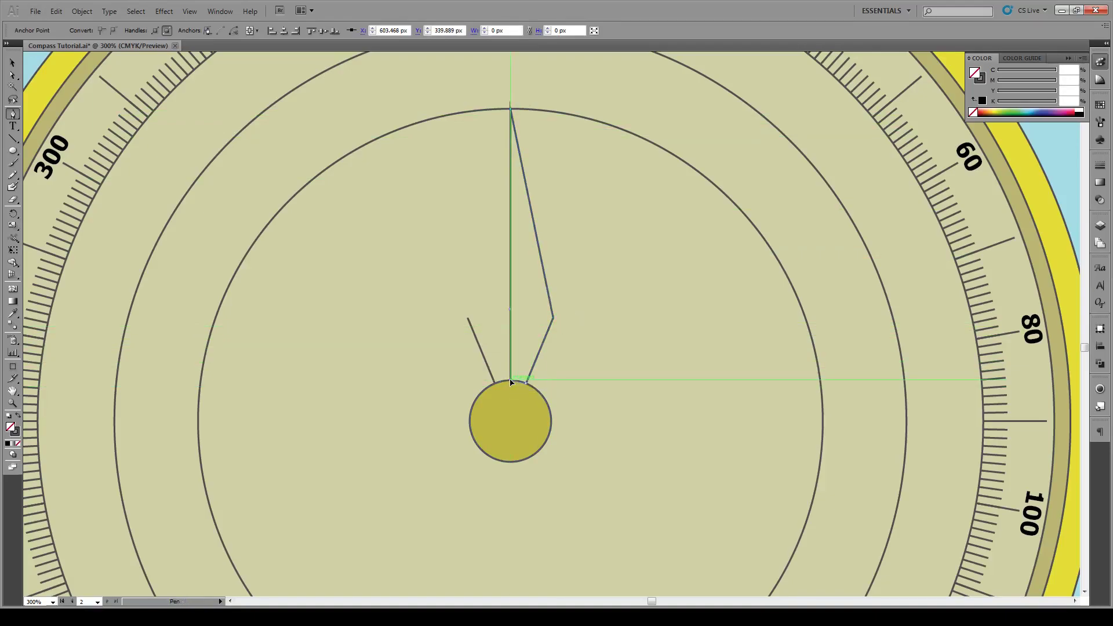
pyautogui.click(12, 62)
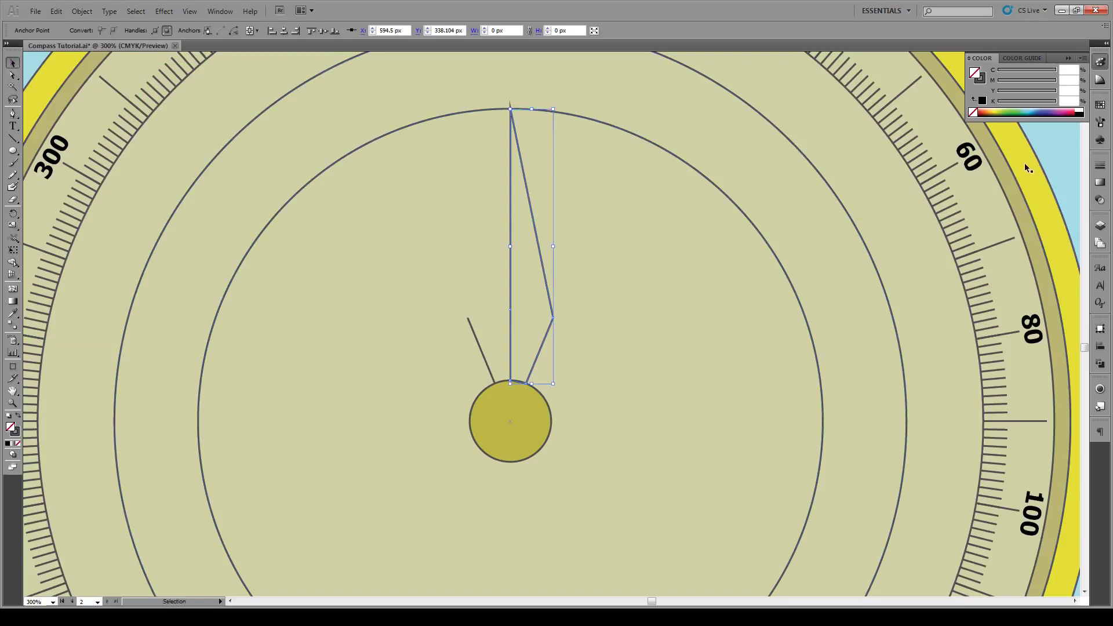
pyautogui.click(1100, 167)
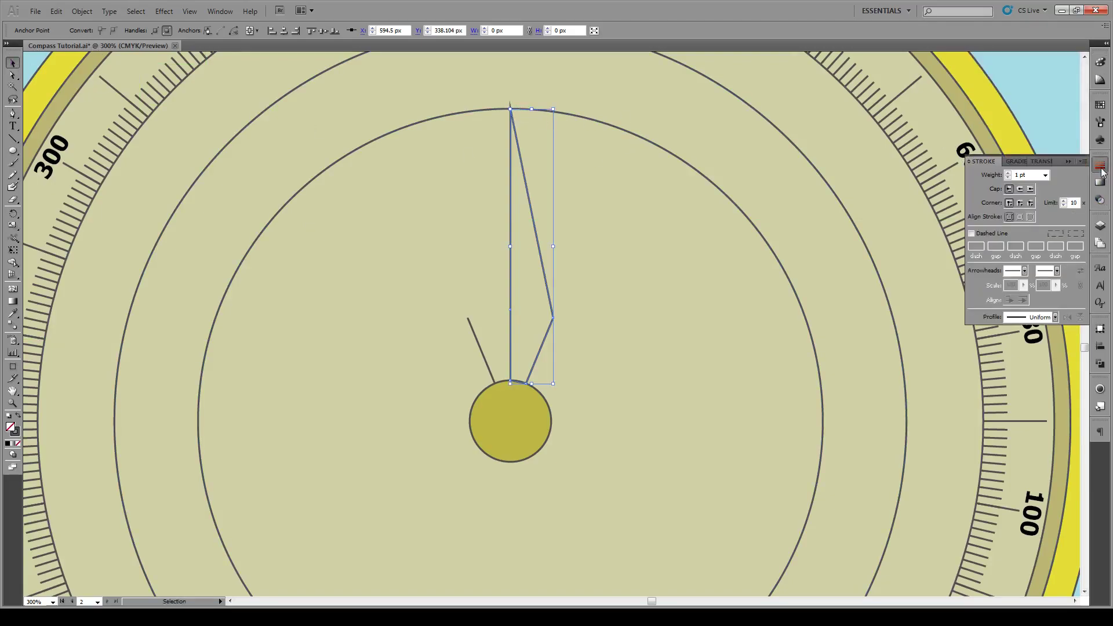
pyautogui.click(1030, 203)
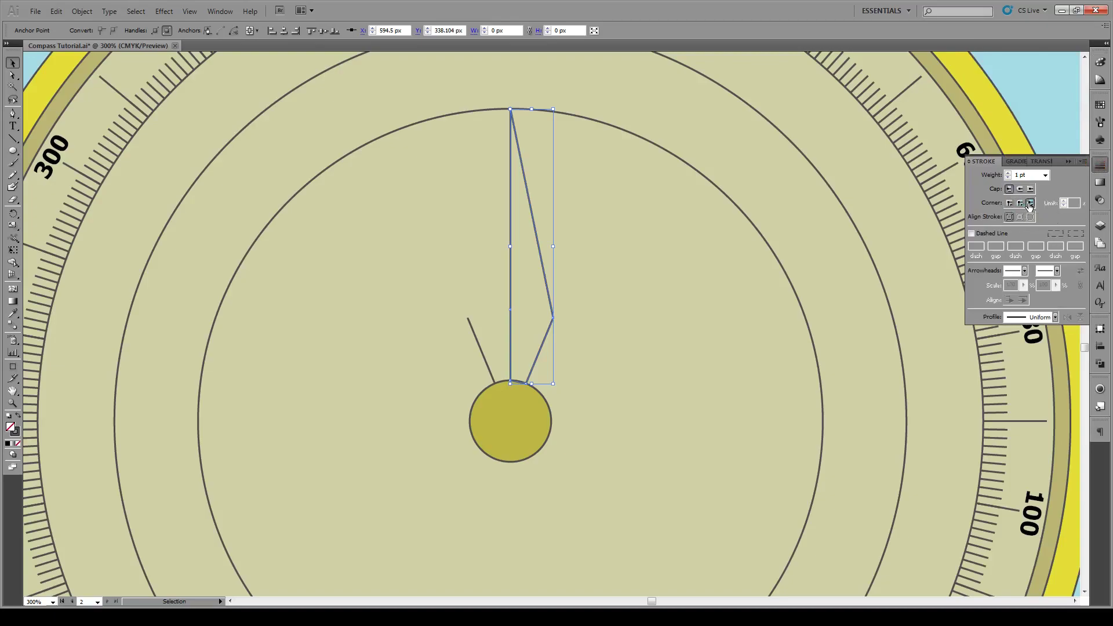
# Reflect a copy of the needle half across the vertical axis and move it left into place.
pyautogui.click(1068, 162)
pyautogui.hotkey('ctrl', 'shift', 'a')
pyautogui.click(538, 241)
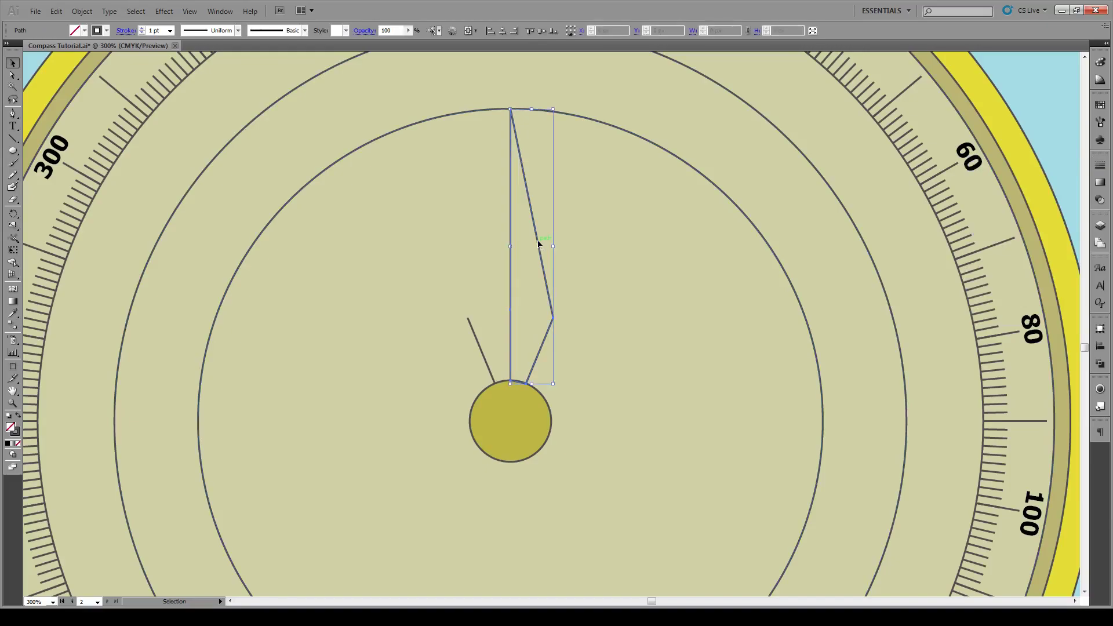
pyautogui.press('a')
pyautogui.press('v')
pyautogui.press('ctrl')
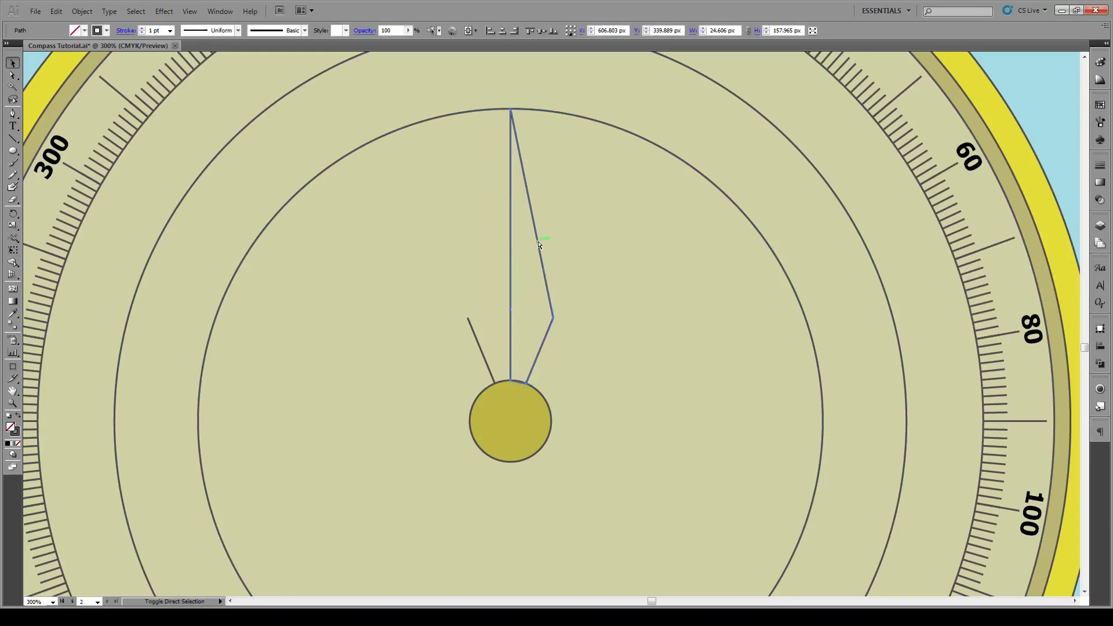
pyautogui.rightClick(537, 241)
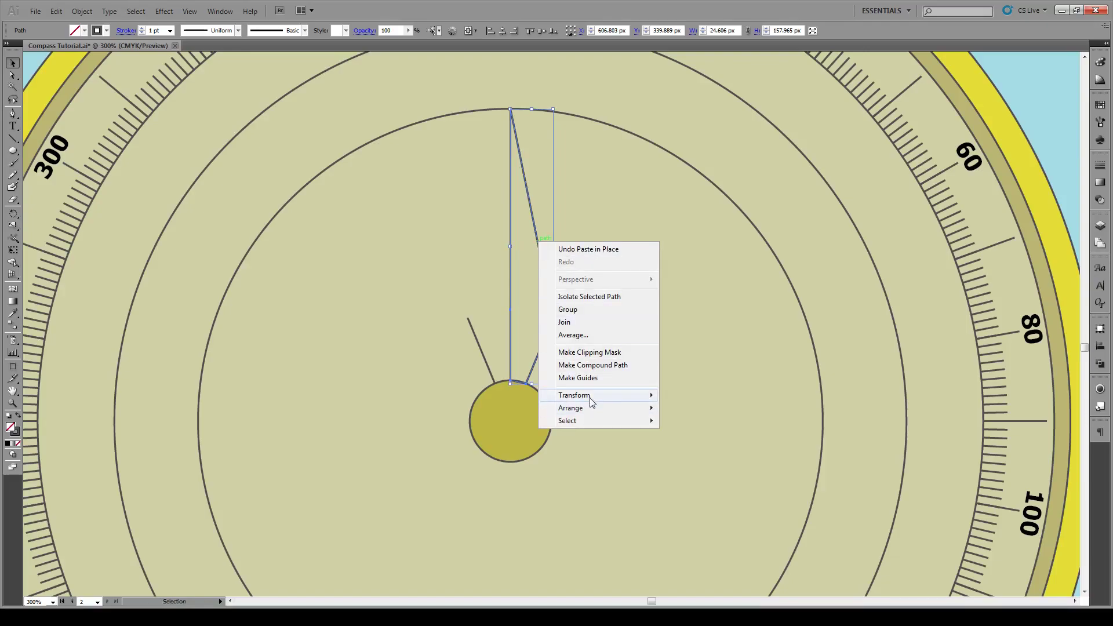
pyautogui.moveTo(591, 397)
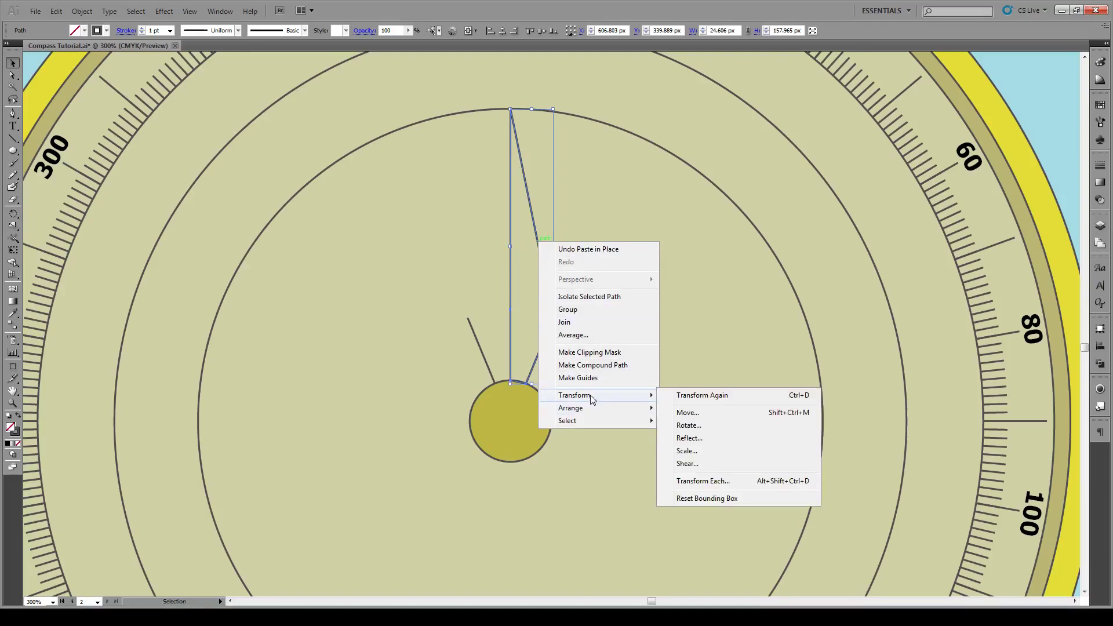
pyautogui.click(706, 439)
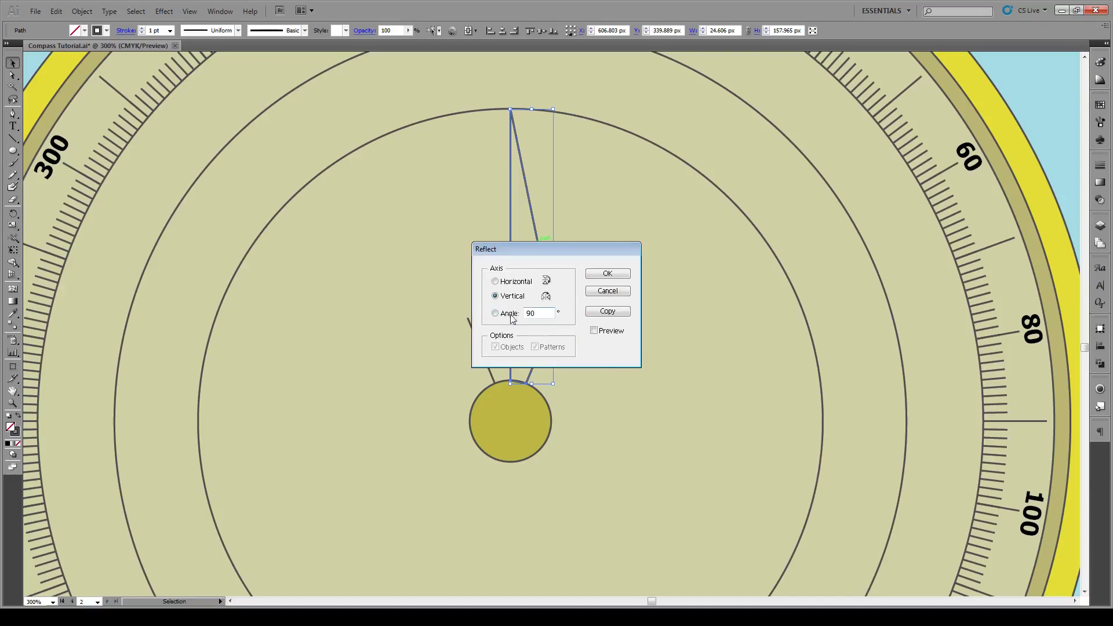
pyautogui.click(594, 330)
pyautogui.click(608, 312)
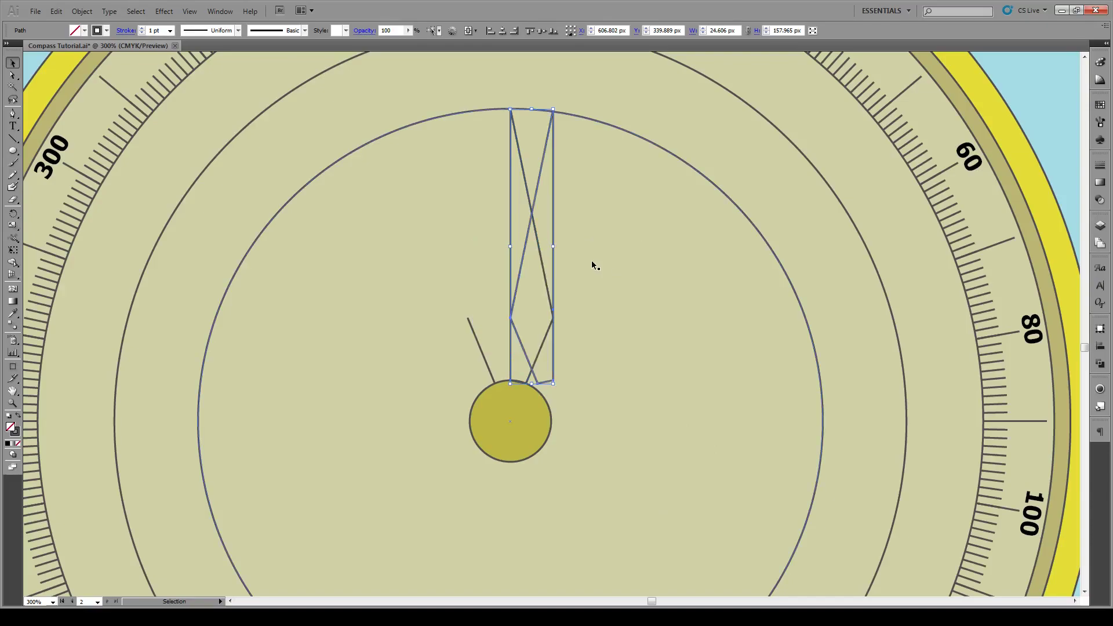
pyautogui.moveTo(551, 260); pyautogui.dragTo(510, 257)
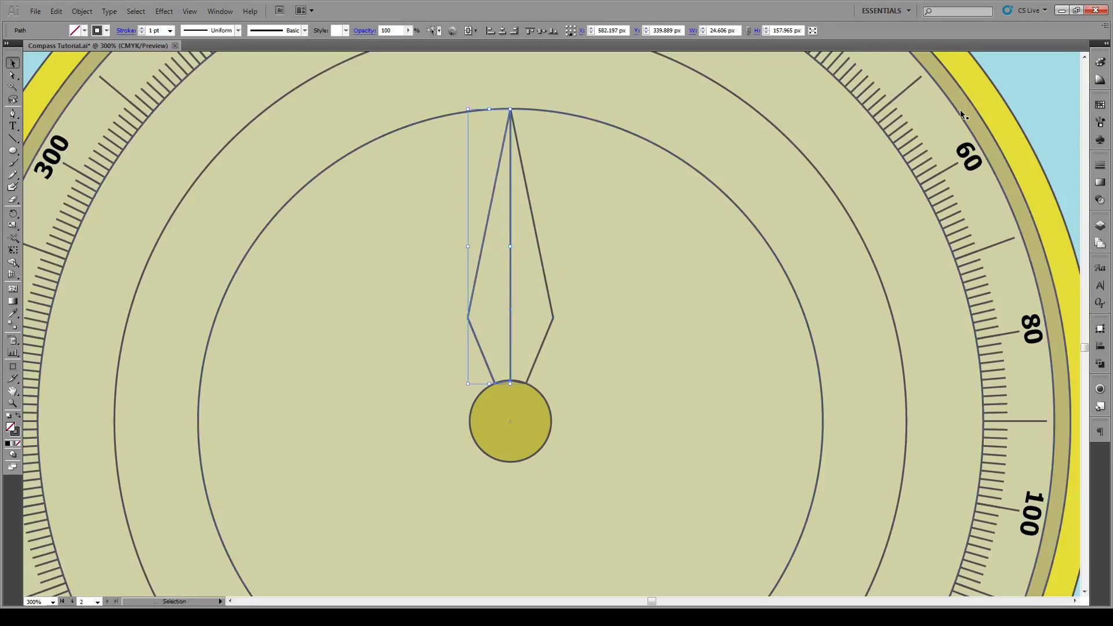
pyautogui.click(828, 217)
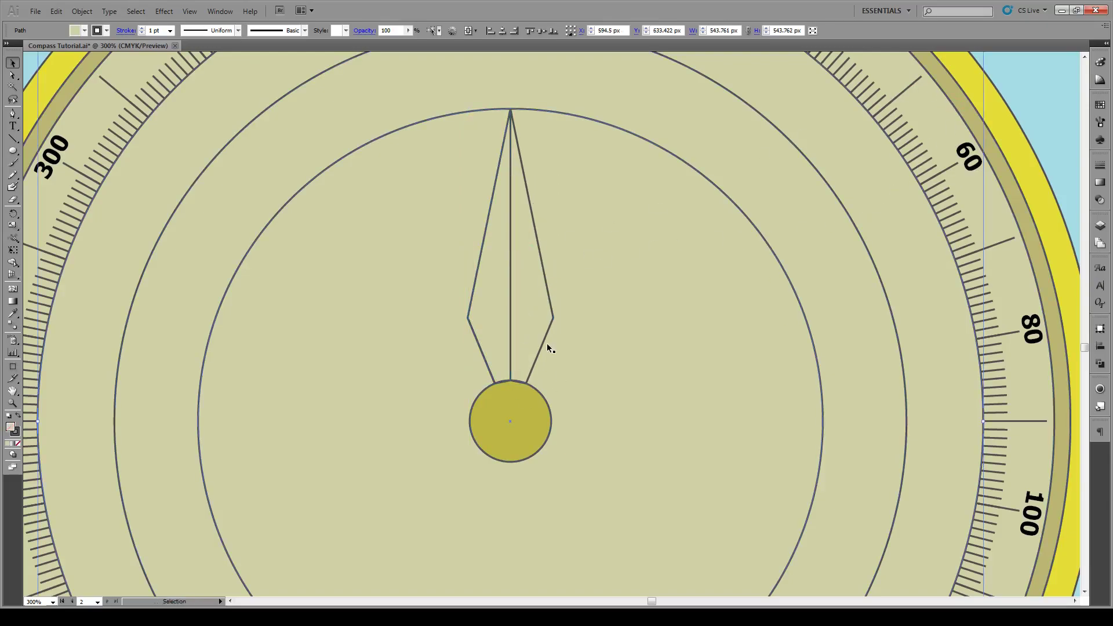
# Fill the needle's right half with dark grey.
pyautogui.click(550, 325)
pyautogui.click(8, 430)
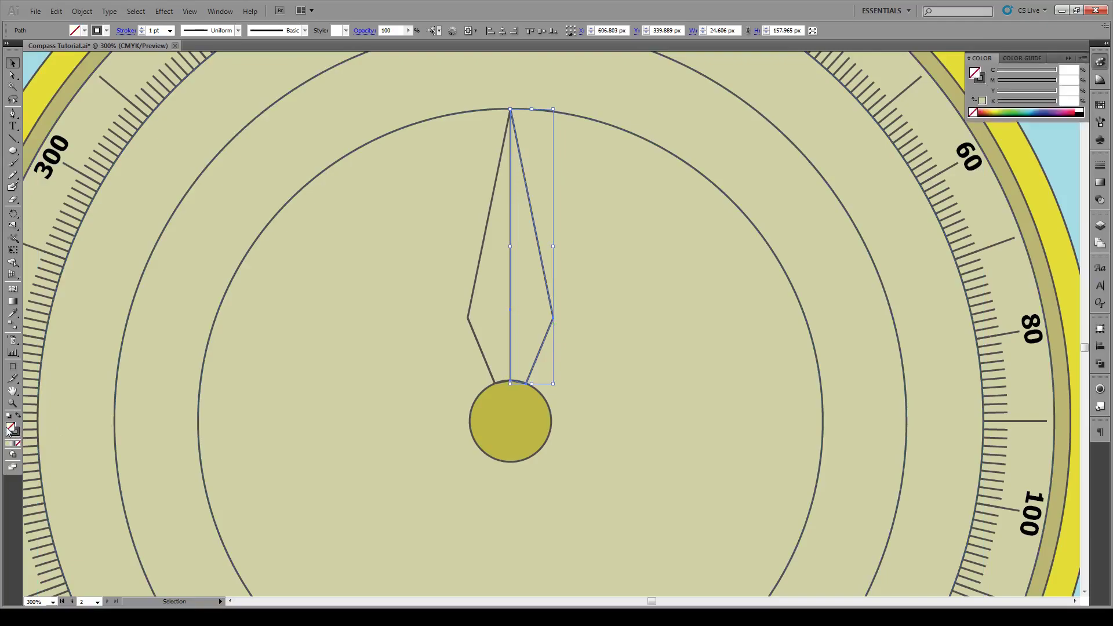
pyautogui.doubleClick(8, 430)
pyautogui.moveTo(425, 292); pyautogui.dragTo(409, 340)
pyautogui.click(676, 240)
# Give the left needle half the dial face colour using the Eyedropper.
pyautogui.click(476, 281)
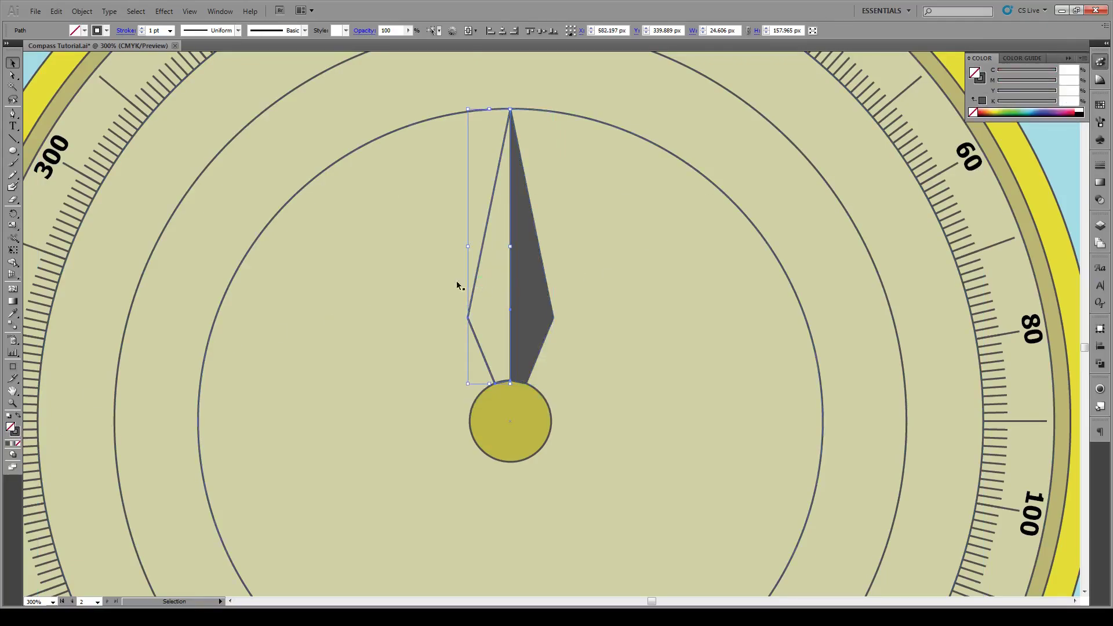
pyautogui.click(14, 316)
pyautogui.click(298, 280)
pyautogui.click(12, 63)
# Review both needle halves and the Stroke corner options, leaving the dark grey half selected.
pyautogui.click(582, 284)
pyautogui.click(529, 286)
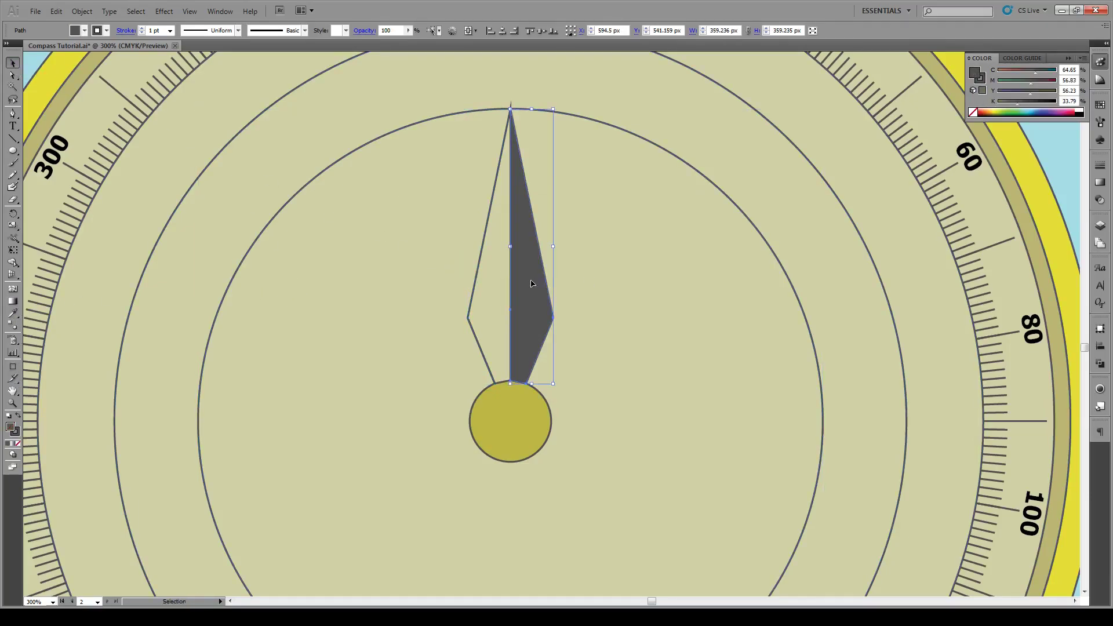
pyautogui.click(486, 269)
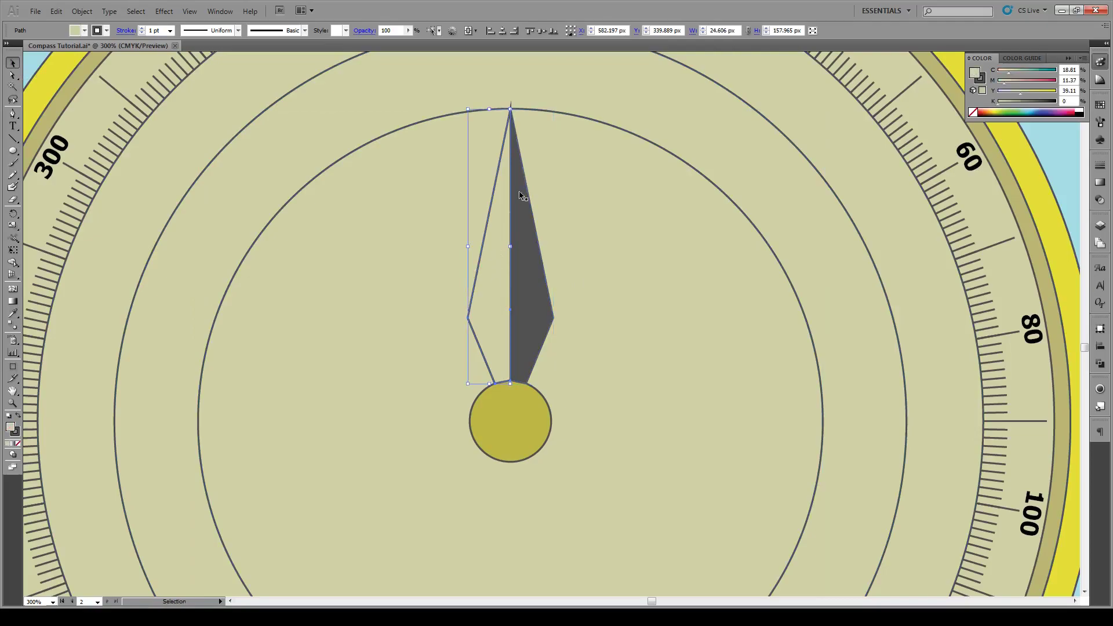
pyautogui.click(1099, 167)
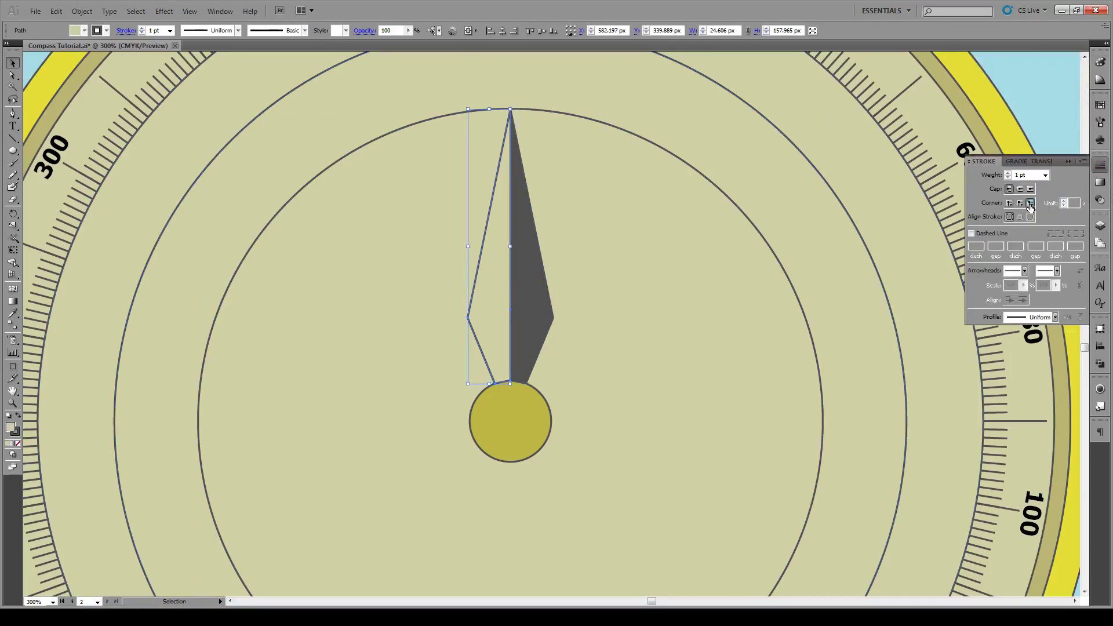
pyautogui.click(1069, 161)
pyautogui.click(529, 278)
# Try rotate-copying both needle halves around the hub, then undo the copies.
pyautogui.keyDown('shift'); pyautogui.click(475, 277); pyautogui.keyUp('shift')
pyautogui.press('r')
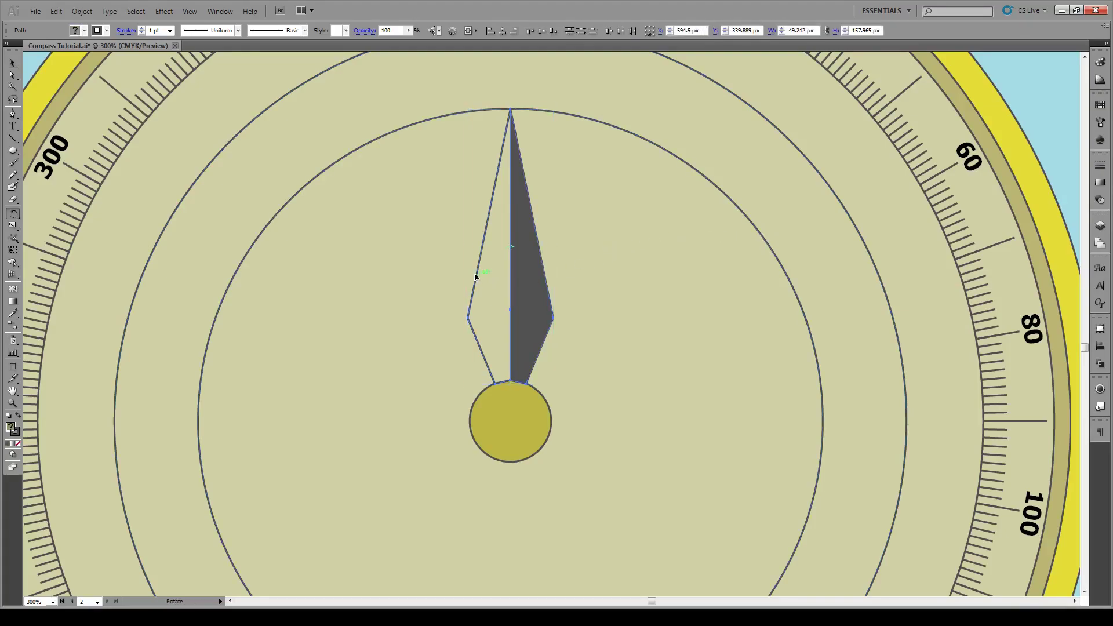
pyautogui.keyDown('alt'); pyautogui.click(510, 423); pyautogui.keyUp('alt')
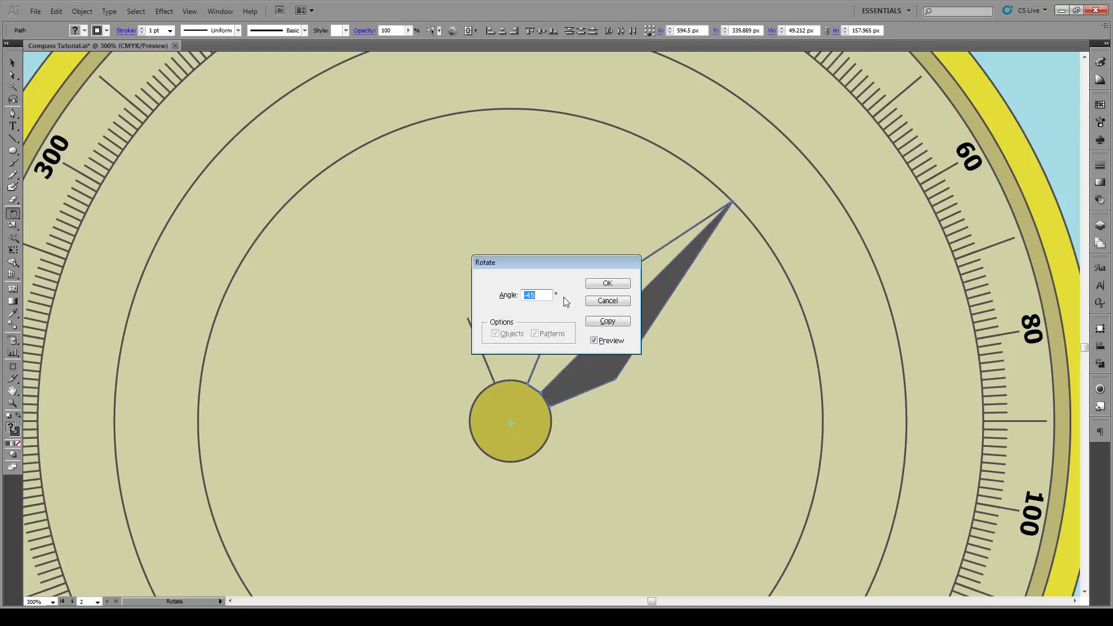
pyautogui.moveTo(568, 263); pyautogui.dragTo(686, 204)
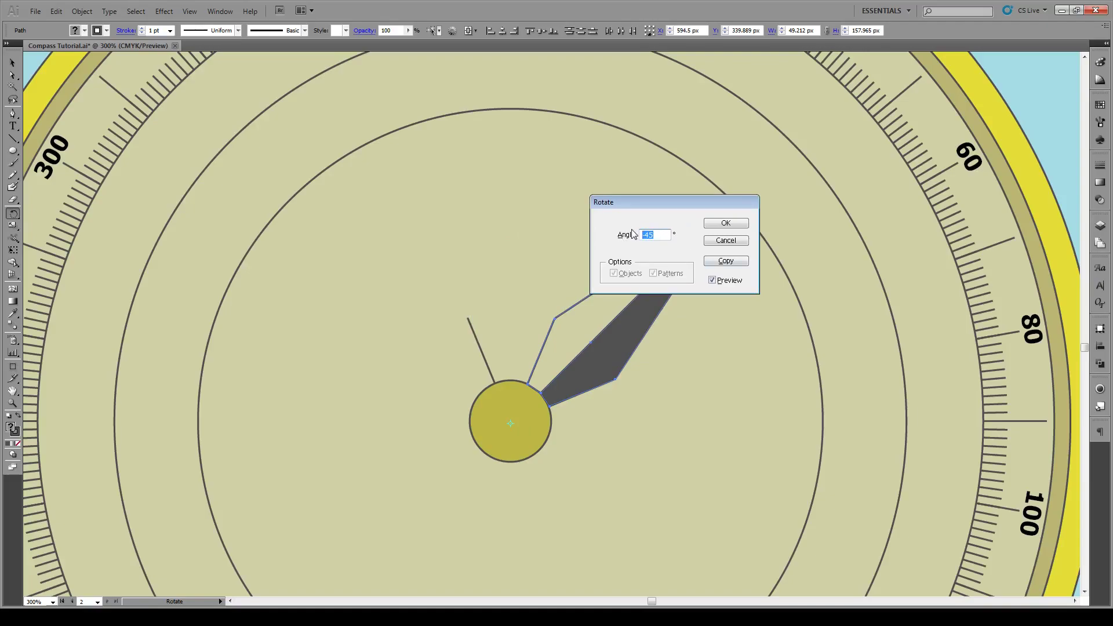
pyautogui.press('Left')
pyautogui.press('Delete')
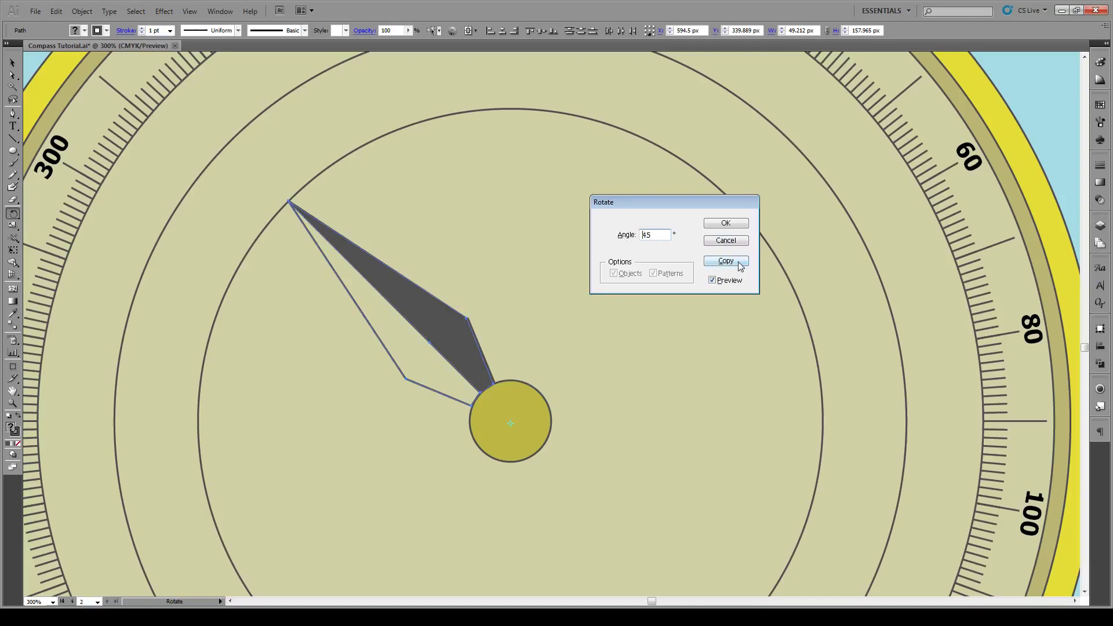
pyautogui.click(739, 262)
pyautogui.hotkey('ctrl', 'd')
pyautogui.hotkey('ctrl', 'd')
pyautogui.hotkey('ctrl', 'd')
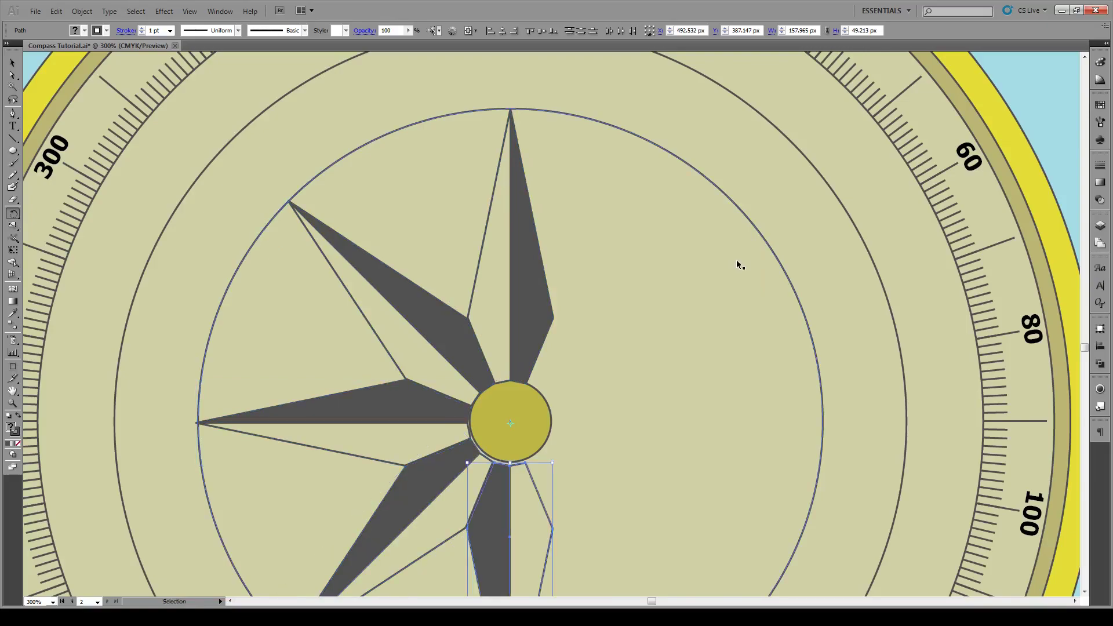
pyautogui.hotkey('ctrl', 'd')
pyautogui.hotkey('ctrl', 'd')
pyautogui.hotkey('ctrl', 'd')
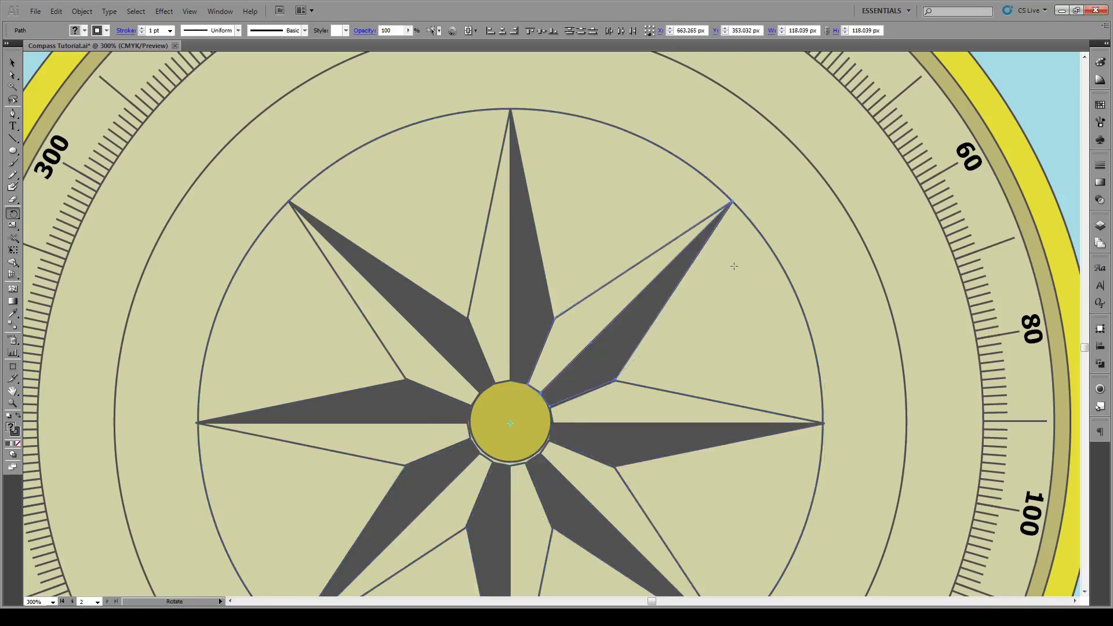
pyautogui.press('v')
pyautogui.hotkey('ctrl', 'z')
pyautogui.hotkey('ctrl', 'z')
pyautogui.hotkey('ctrl', 'z')
pyautogui.hotkey('ctrl', 'z')
pyautogui.hotkey('ctrl', 'z')
pyautogui.hotkey('ctrl', 'z')
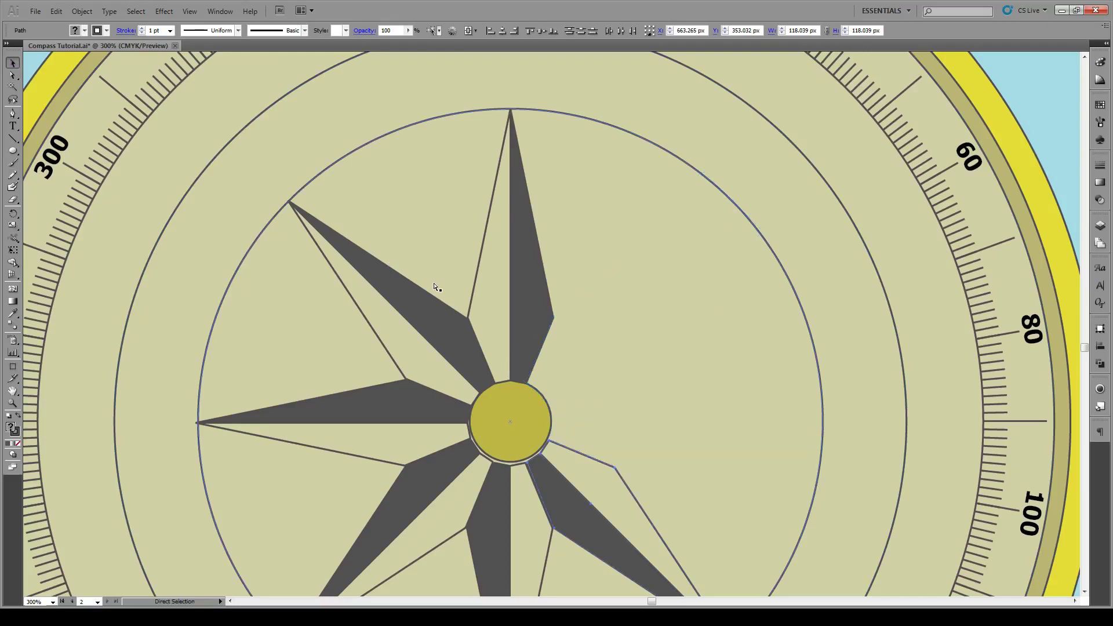
pyautogui.hotkey('ctrl', 'z')
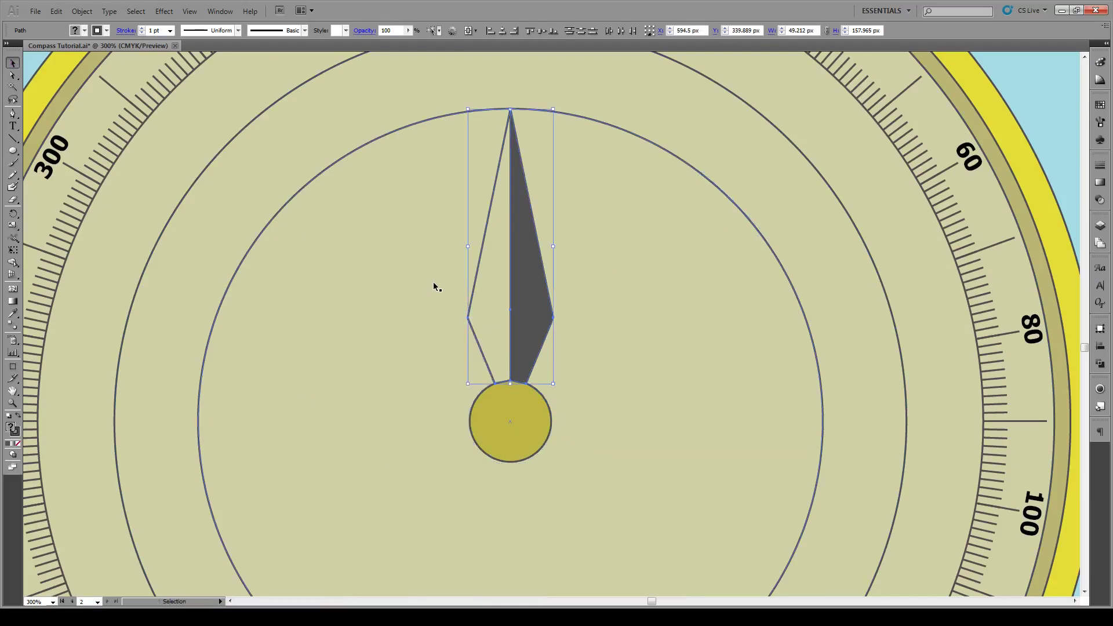
# Rotate-copy the needle 45° around the hub and repeat it with Ctrl+D.
pyautogui.press('r')
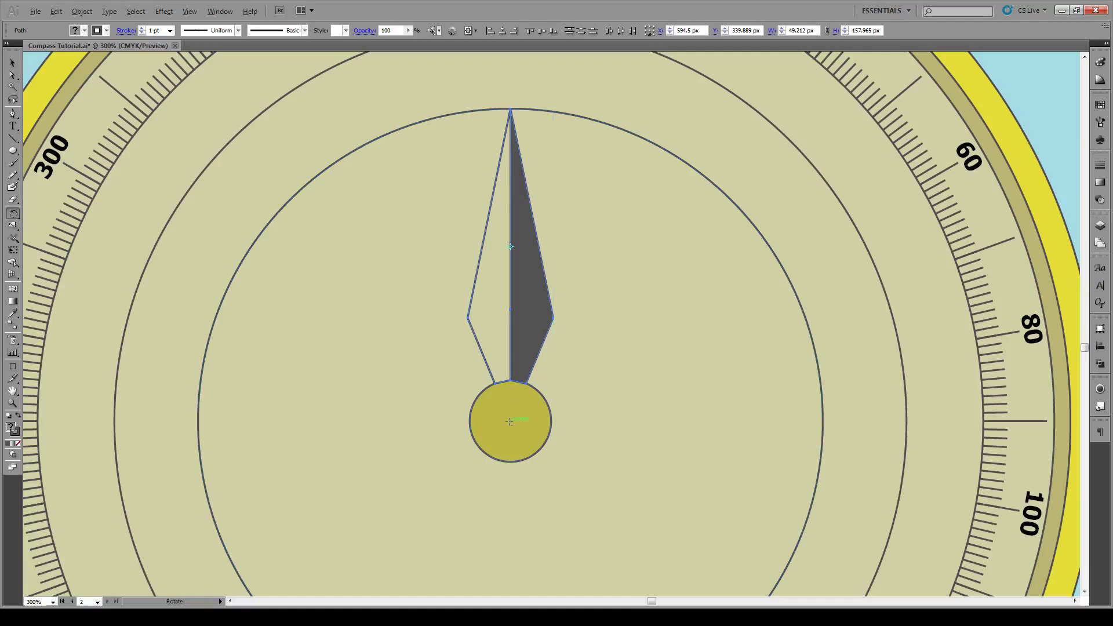
pyautogui.keyDown('alt'); pyautogui.click(509, 421); pyautogui.keyUp('alt')
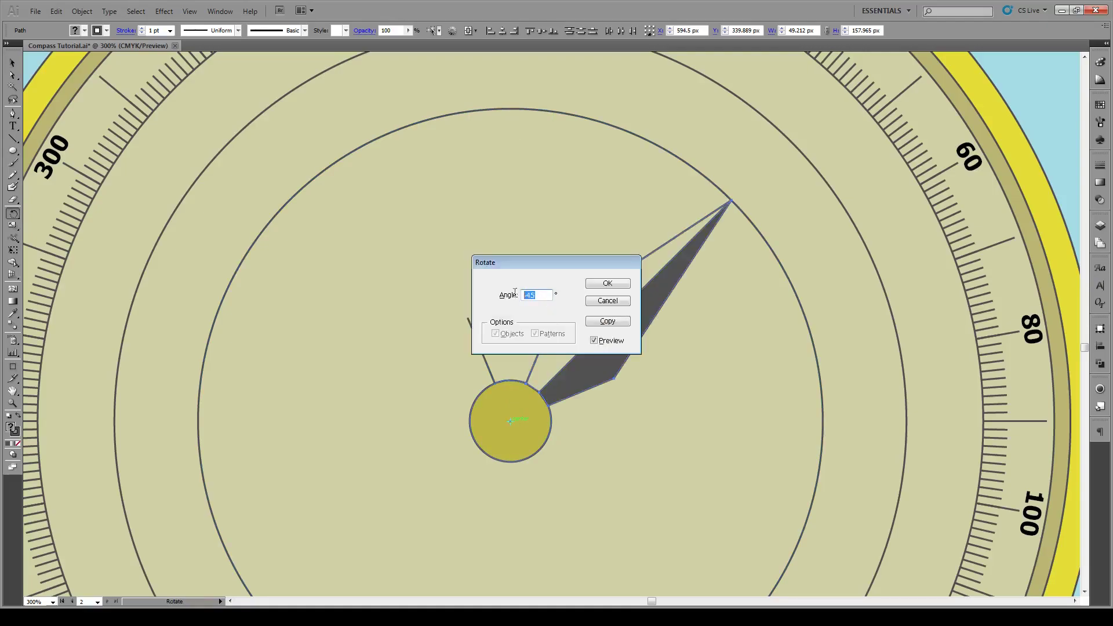
pyautogui.write('45')
pyautogui.click(607, 321)
pyautogui.hotkey('ctrl', 'd')
pyautogui.hotkey('ctrl', 'd')
pyautogui.hotkey('ctrl', 'd')
pyautogui.hotkey('ctrl', 'd')
pyautogui.hotkey('ctrl', 'd')
pyautogui.hotkey('ctrl', 'd')
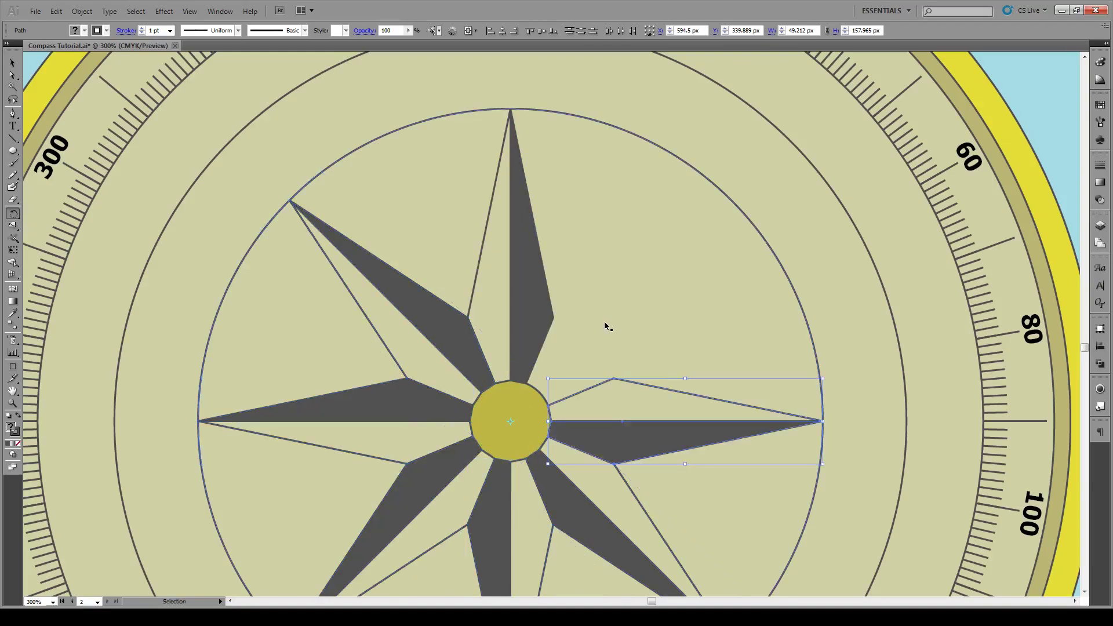
pyautogui.press('v')
pyautogui.scroll(-2, 496, 217)
# Drag both north tip anchors up to the outer circle with Direct Selection.
pyautogui.click(939, 345)
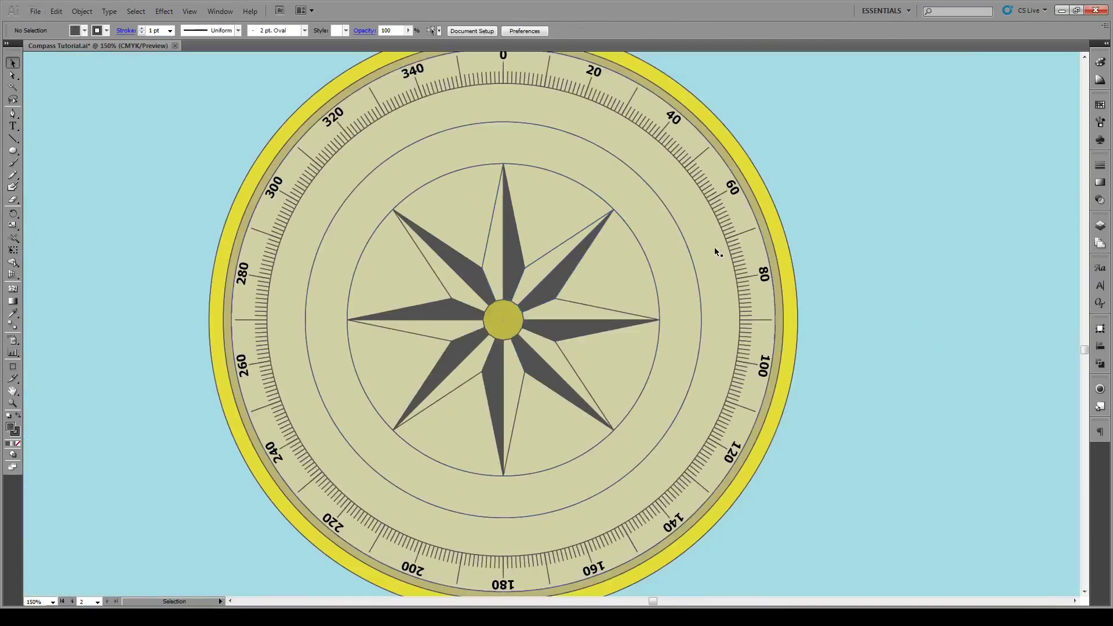
pyautogui.scroll(1, 501, 168)
pyautogui.scroll(2, 502, 169)
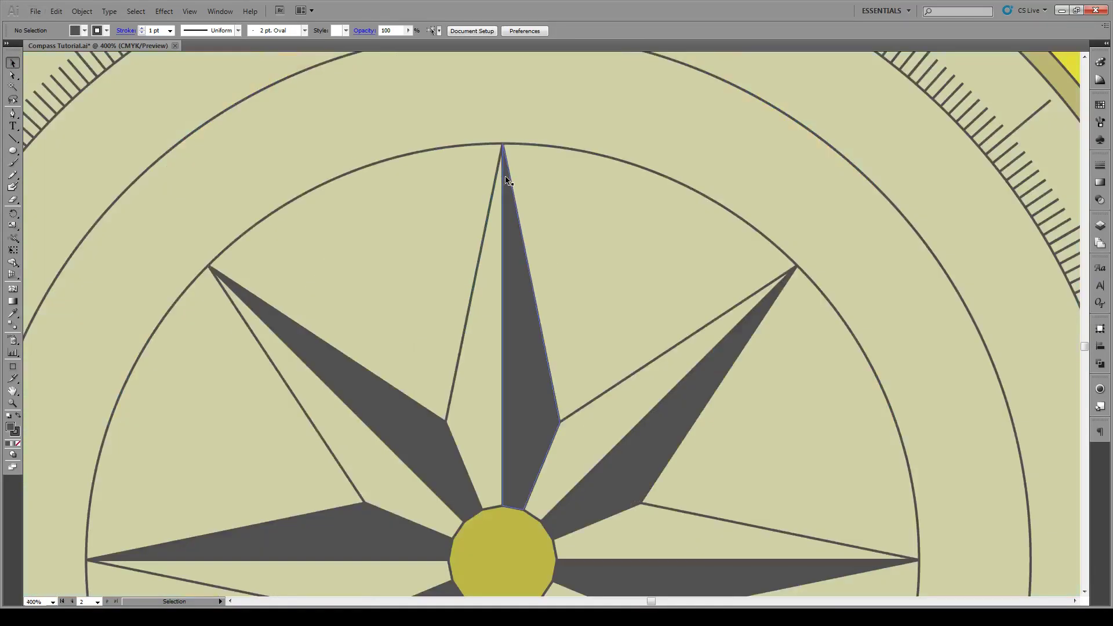
pyautogui.click(512, 194)
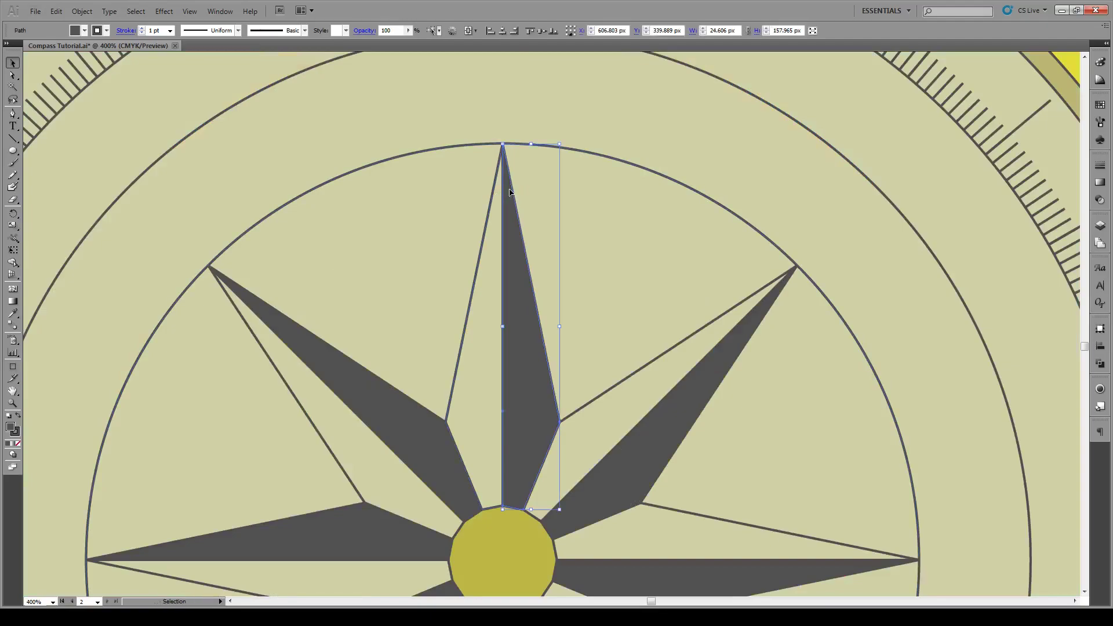
pyautogui.click(13, 75)
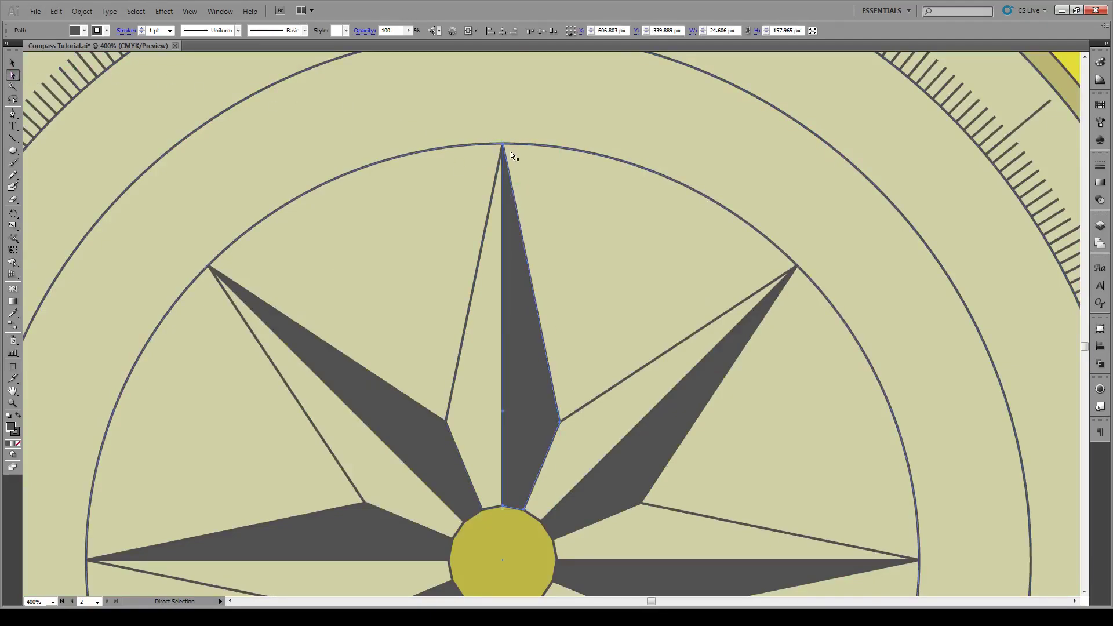
pyautogui.click(504, 147)
pyautogui.scroll(2, 505, 180)
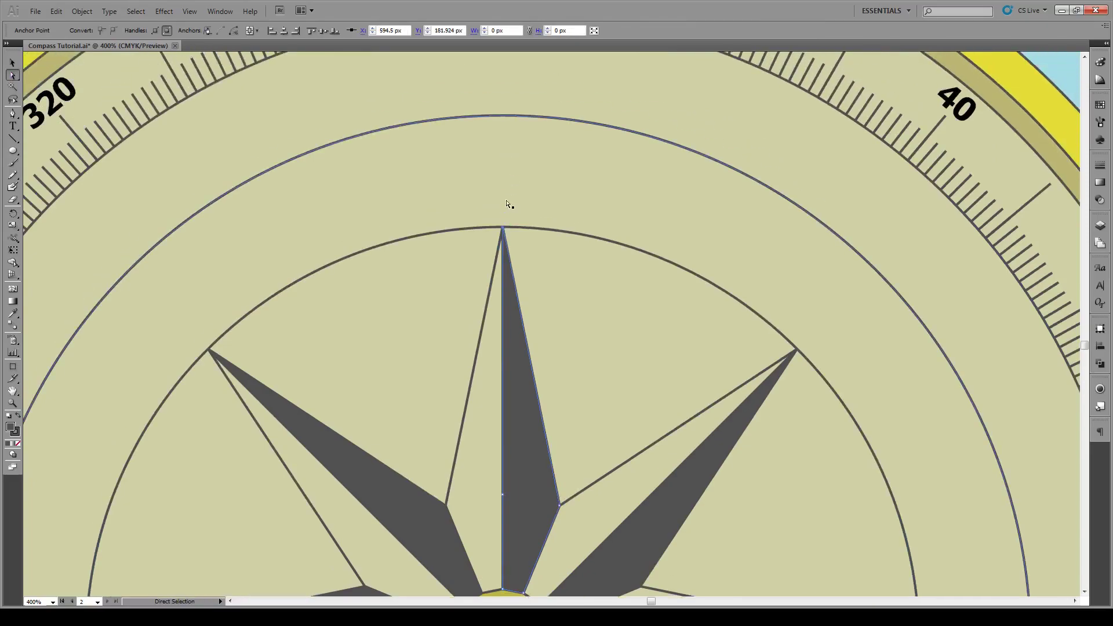
pyautogui.moveTo(503, 227); pyautogui.dragTo(503, 115)
pyautogui.click(492, 290)
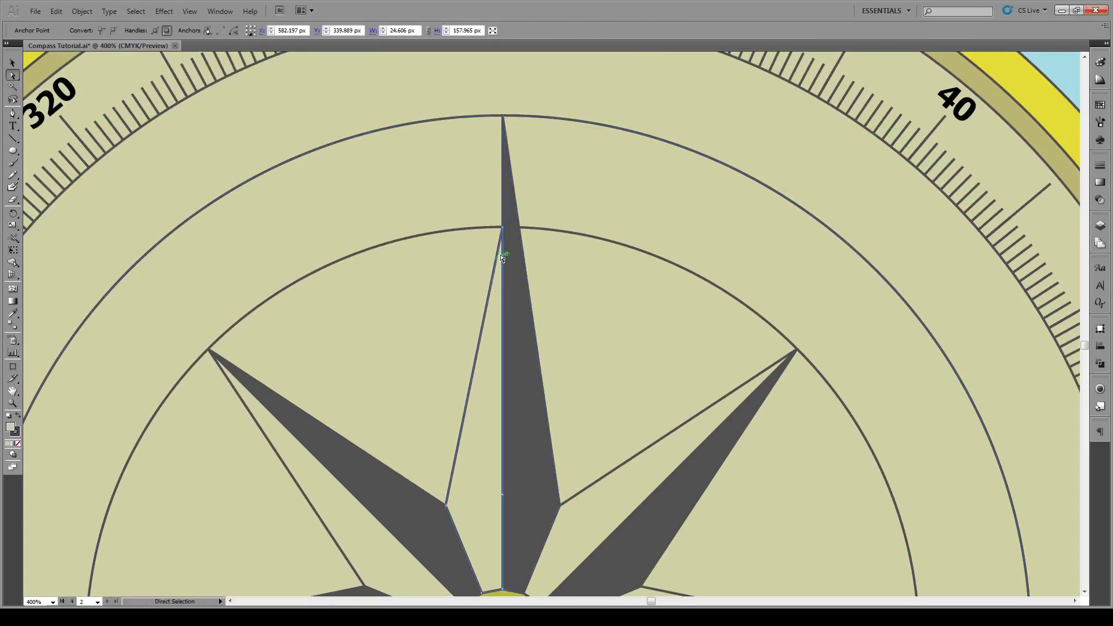
pyautogui.moveTo(503, 228); pyautogui.dragTo(504, 116)
pyautogui.scroll(-2, 503, 118)
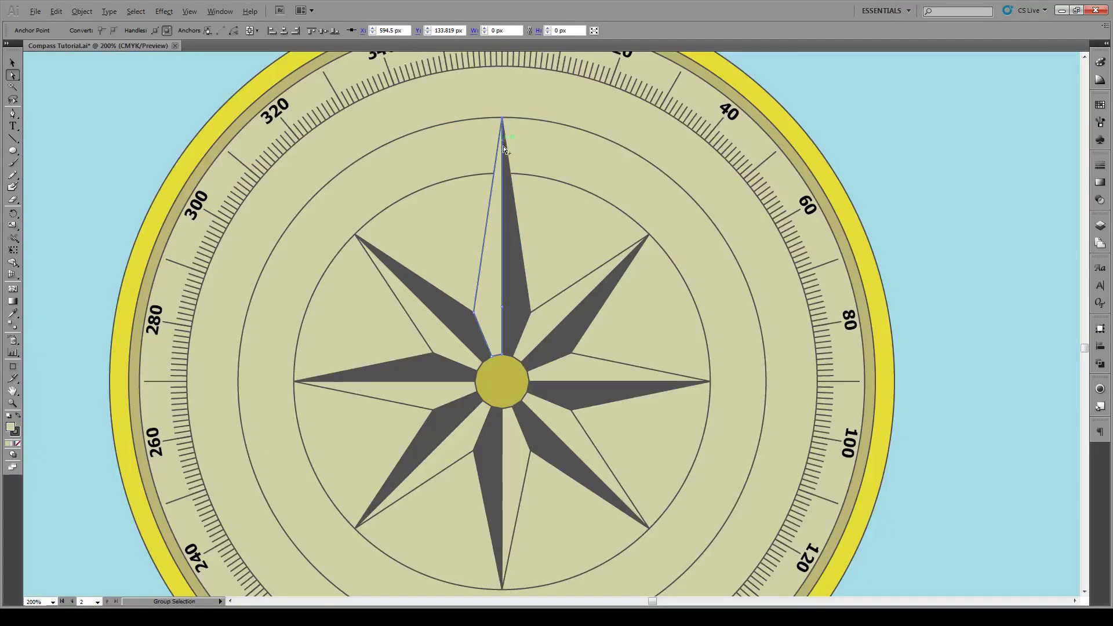
# Rotate-copy the lengthened north point 90° around the hub and repeat for south and east.
pyautogui.press('v')
pyautogui.click(521, 282)
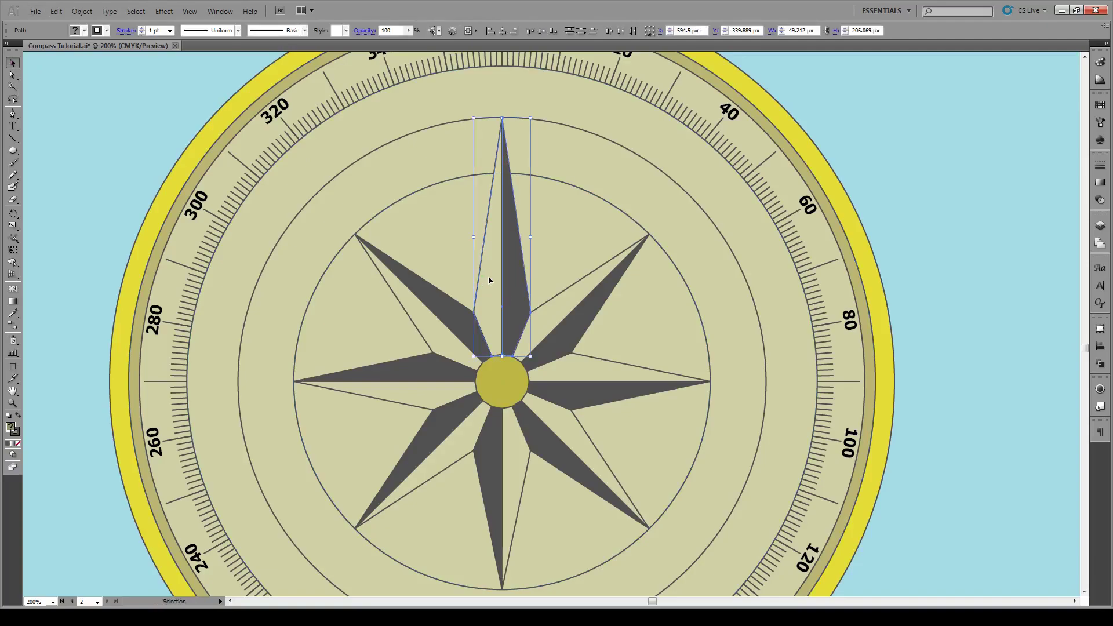
pyautogui.press('r')
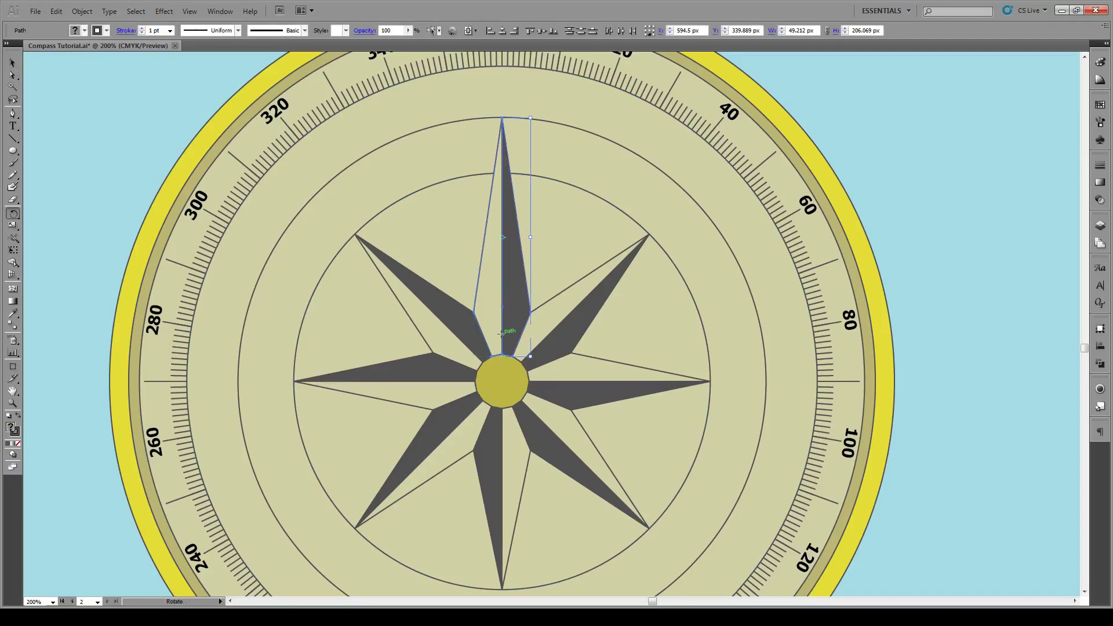
pyautogui.keyDown('alt'); pyautogui.click(502, 381); pyautogui.keyUp('alt')
pyautogui.doubleClick(525, 295)
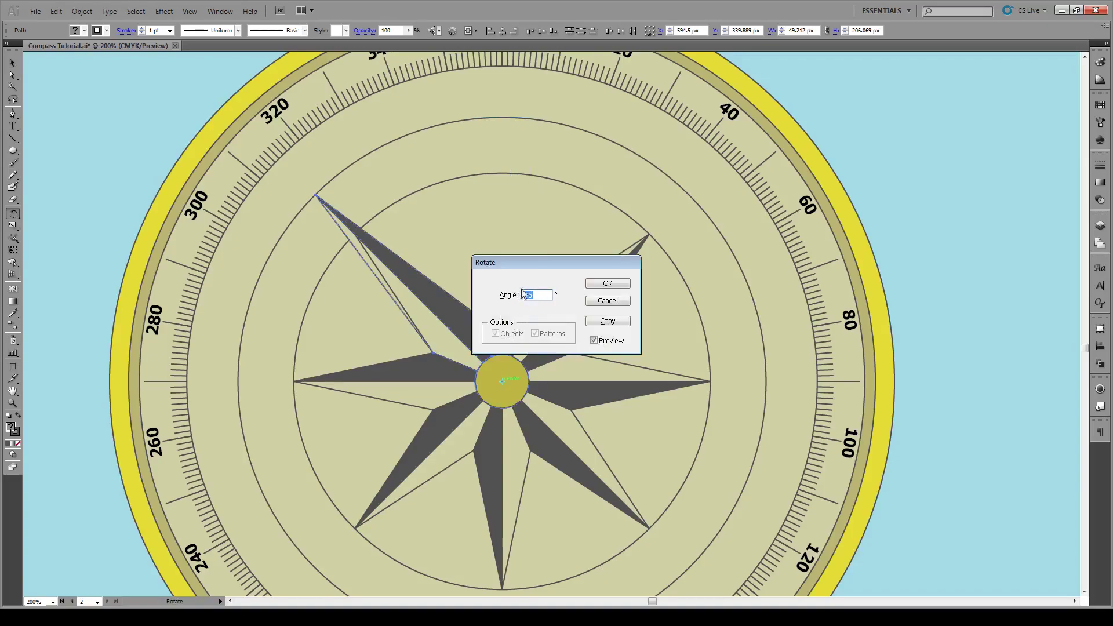
pyautogui.click(609, 342)
pyautogui.click(608, 342)
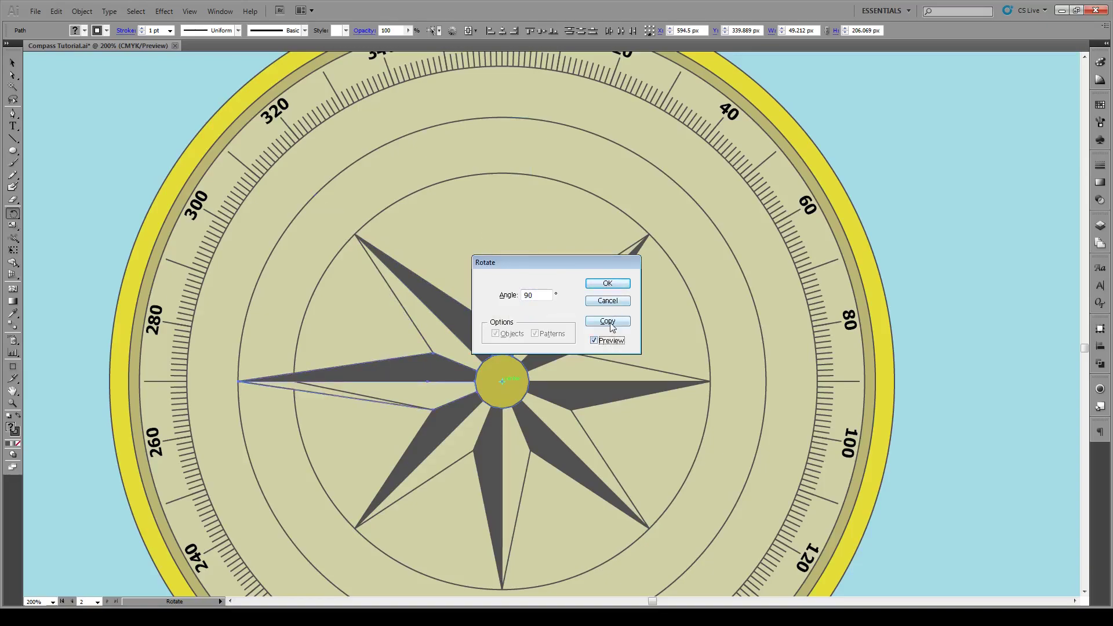
pyautogui.click(608, 321)
pyautogui.hotkey('ctrl', 'd')
pyautogui.hotkey('ctrl', 'd')
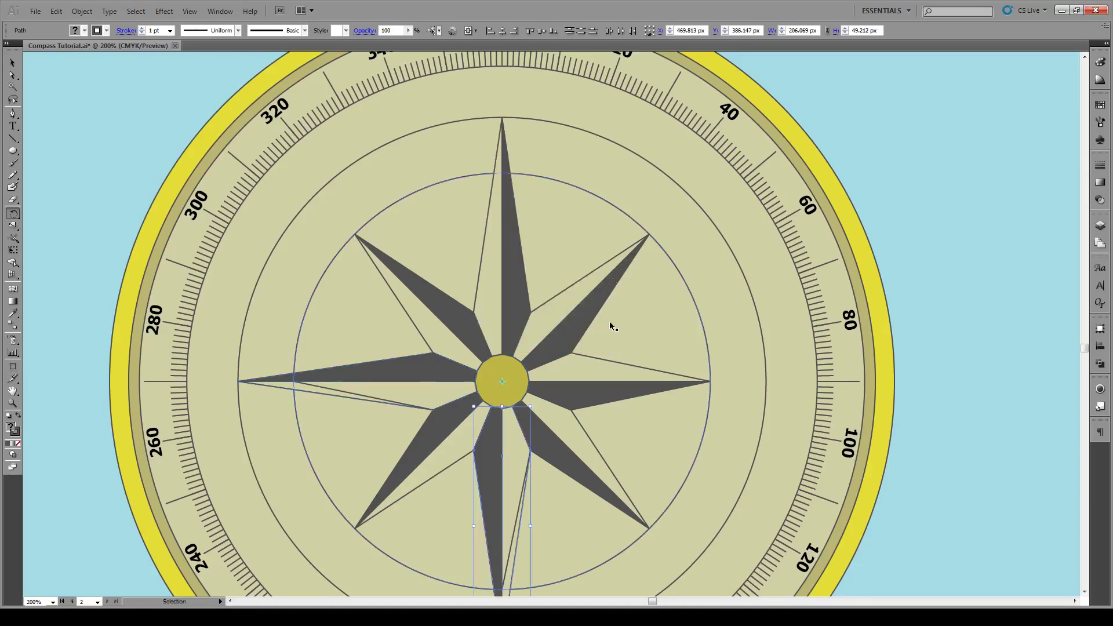
# Inspect the halves of the new west and south points.
pyautogui.click(13, 62)
pyautogui.click(390, 378)
pyautogui.click(395, 388)
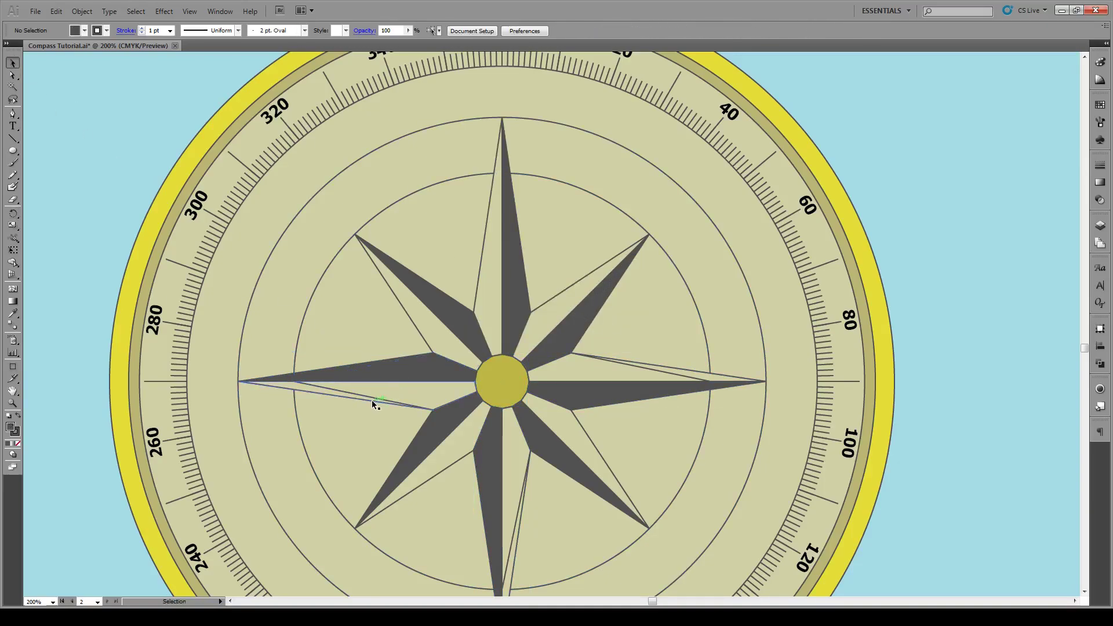
pyautogui.click(490, 477)
pyautogui.click(533, 481)
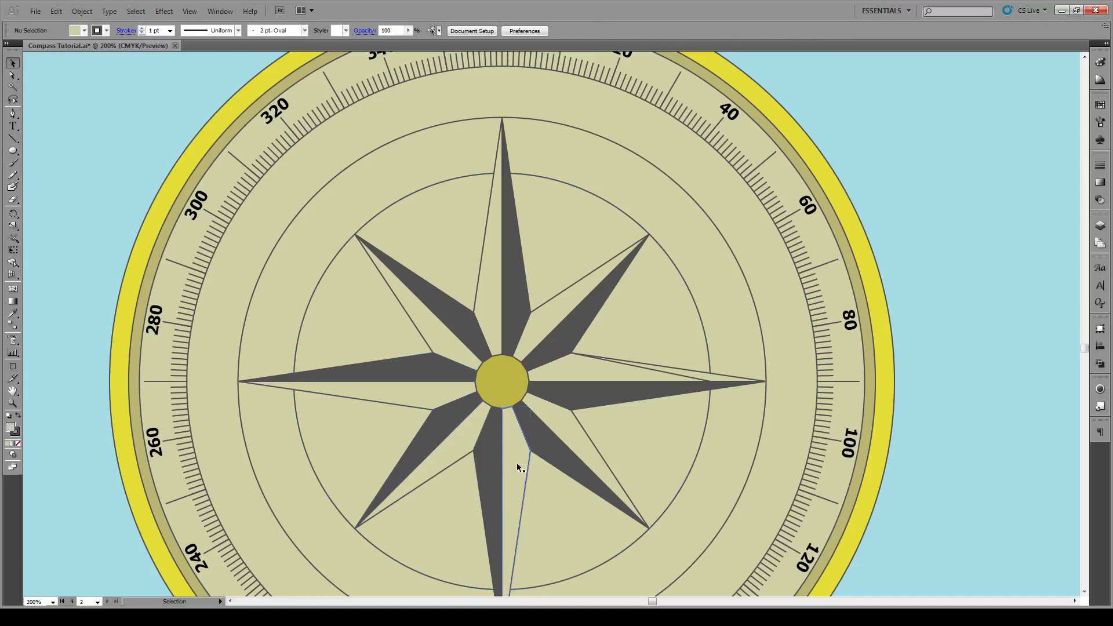
pyautogui.click(621, 364)
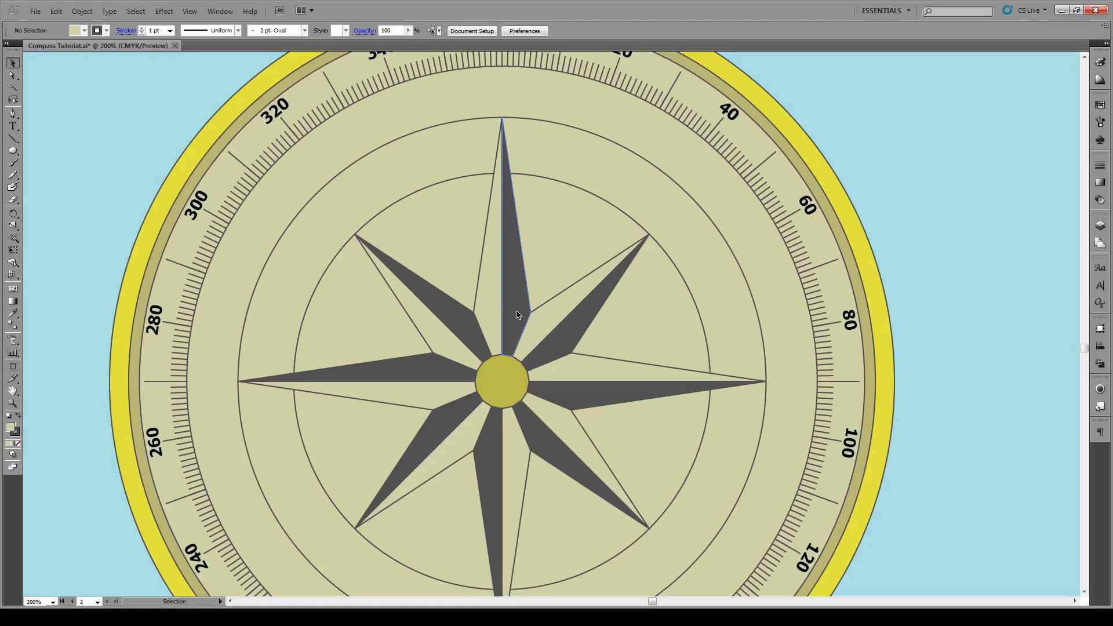
# Isolate the north dark half, draw a 45° line, copy it above the tip, select both.
pyautogui.doubleClick(517, 315)
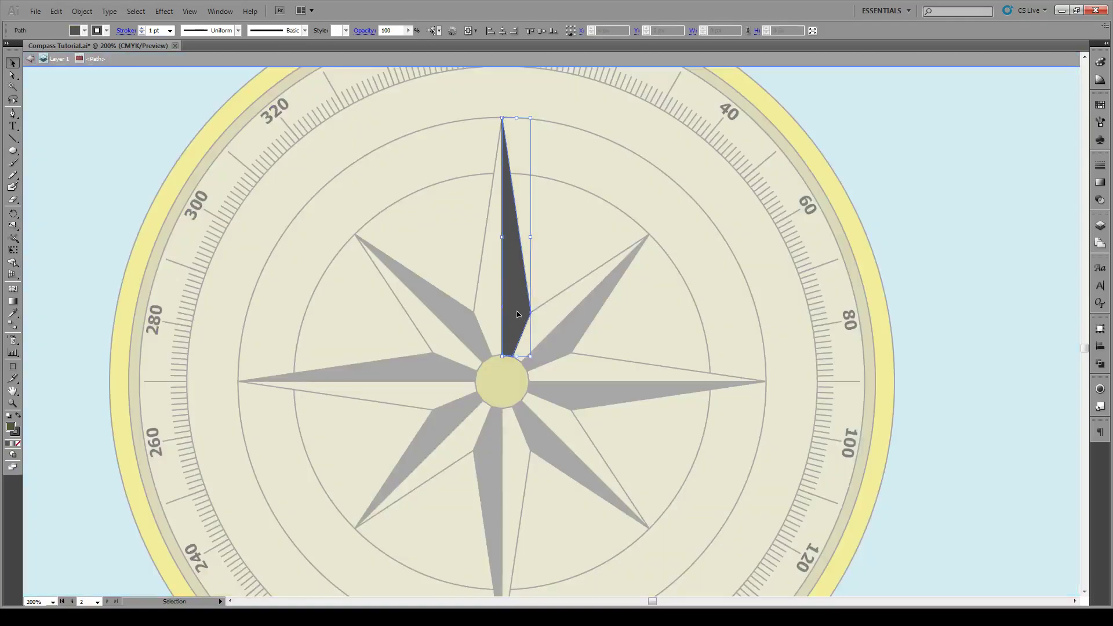
pyautogui.click(13, 143)
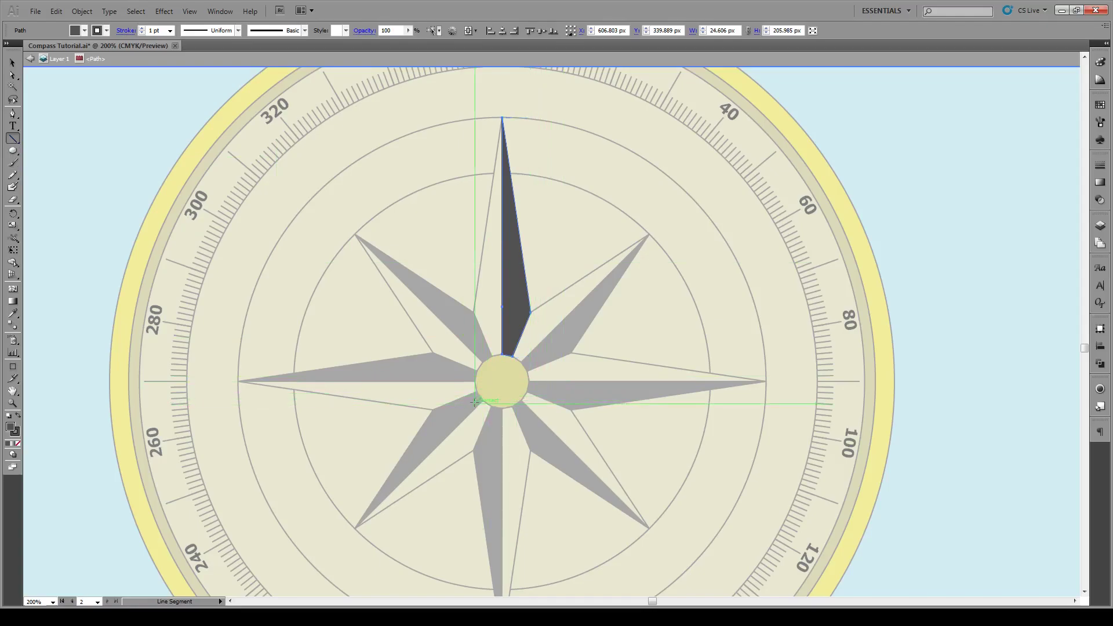
pyautogui.moveTo(476, 399); pyautogui.dragTo(602, 317)
pyautogui.press('v')
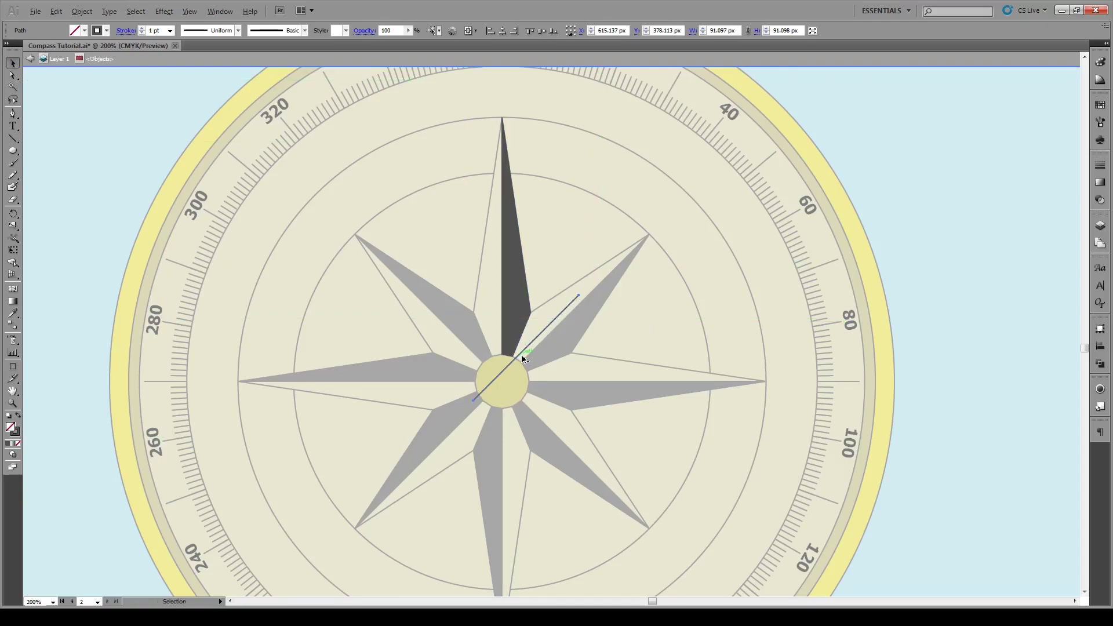
pyautogui.moveTo(522, 359); pyautogui.dragTo(488, 97)
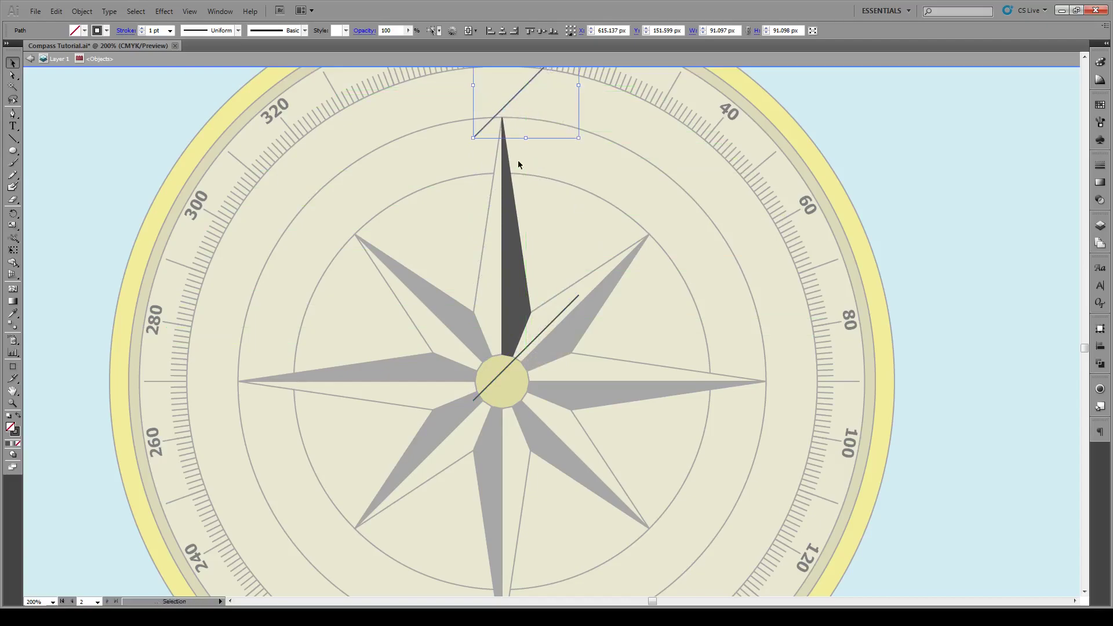
pyautogui.keyDown('shift'); pyautogui.click(527, 344); pyautogui.keyUp('shift')
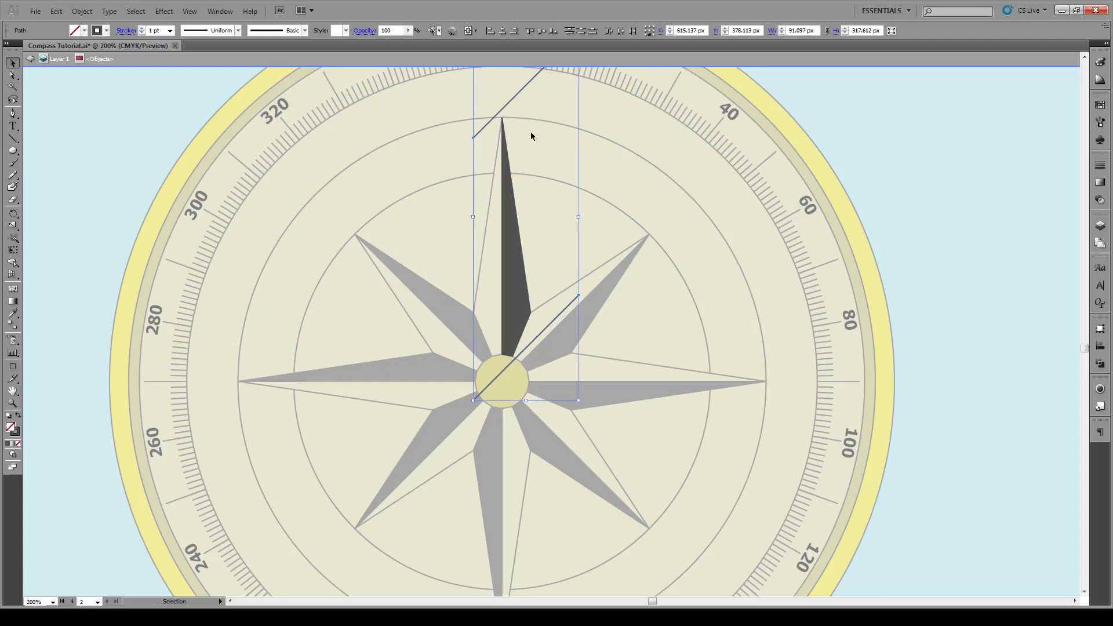
# Blend the two diagonal lines with Specified Steps set to 30.
pyautogui.click(82, 11)
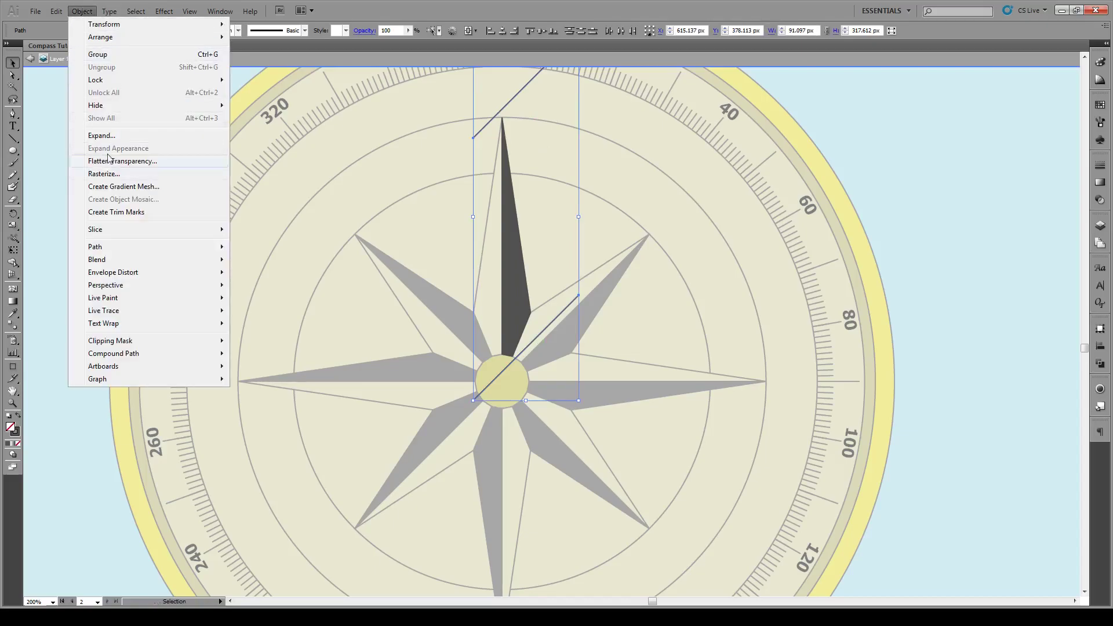
pyautogui.moveTo(145, 259)
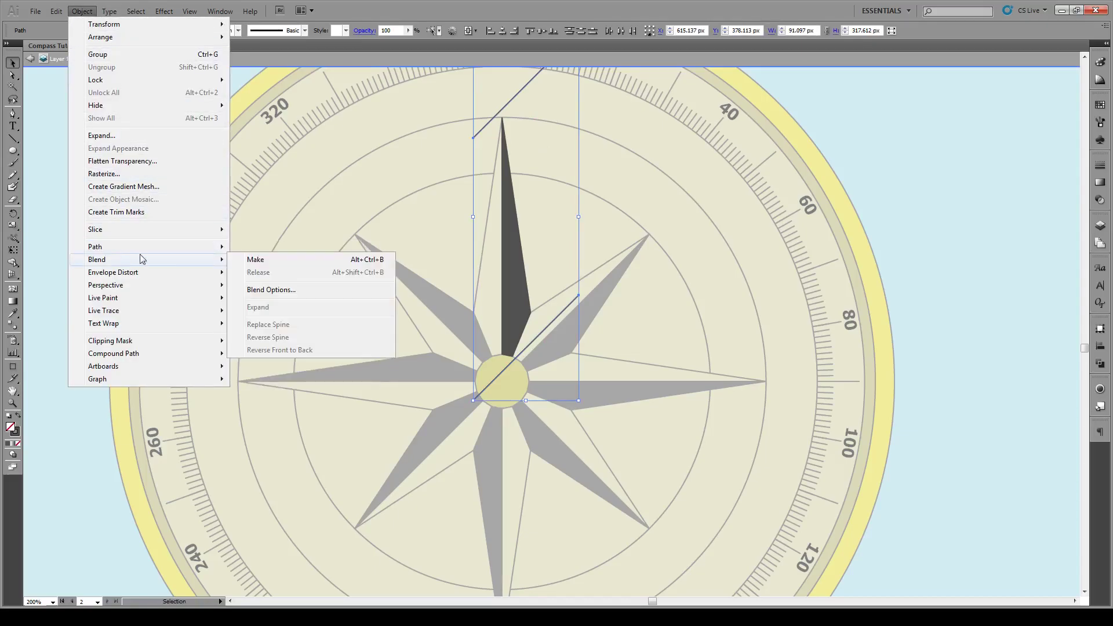
pyautogui.click(253, 259)
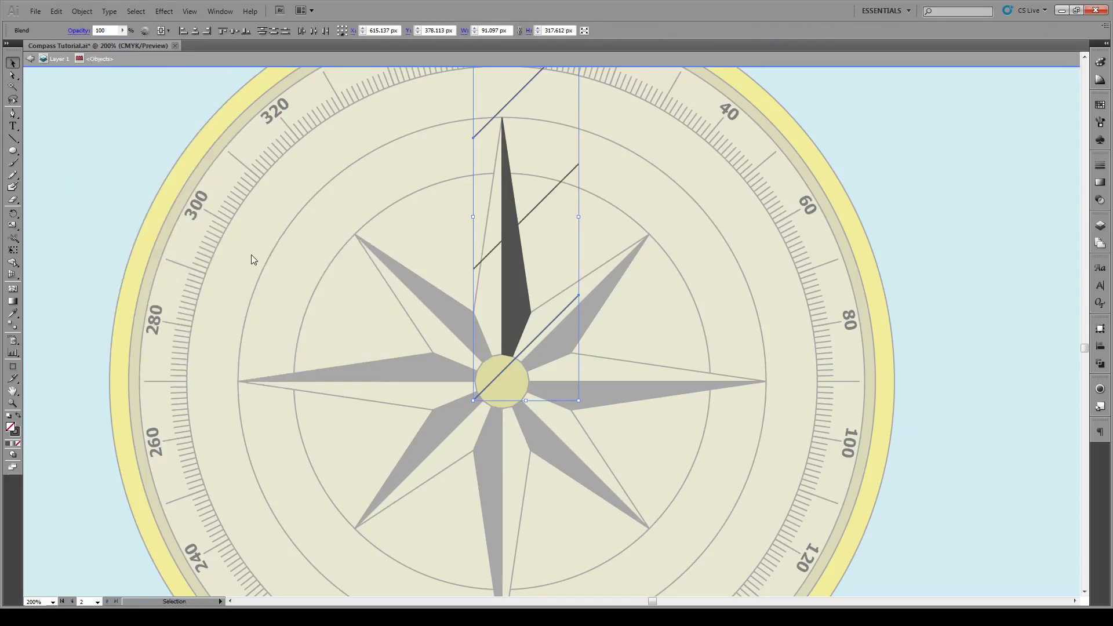
pyautogui.click(82, 11)
pyautogui.moveTo(120, 259)
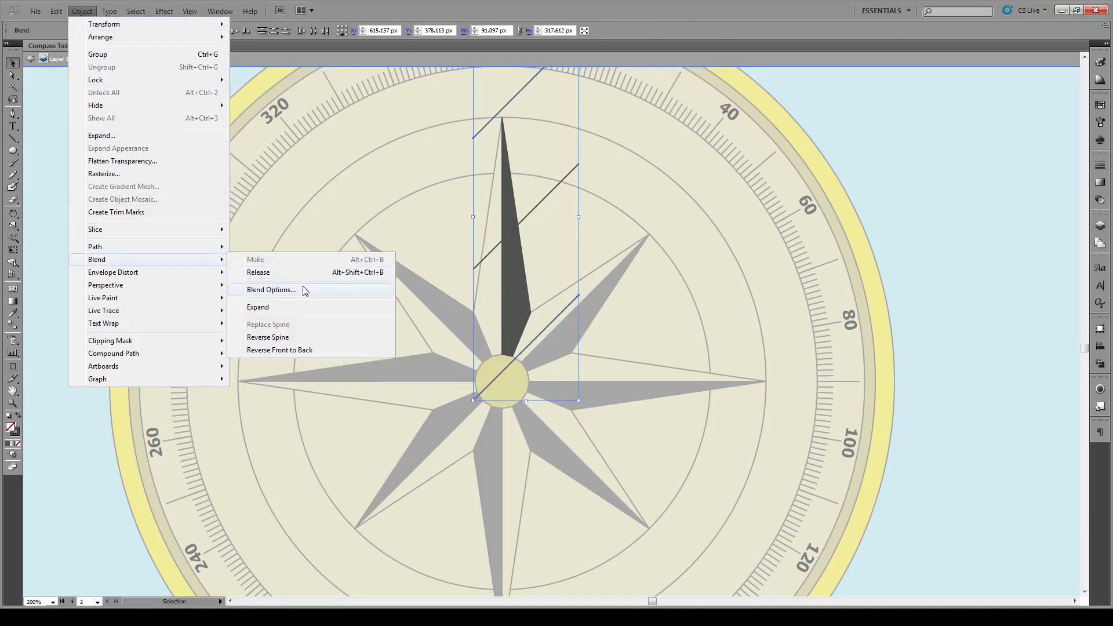
pyautogui.click(292, 289)
pyautogui.moveTo(560, 273); pyautogui.dragTo(745, 270)
pyautogui.click(739, 285)
pyautogui.click(718, 303)
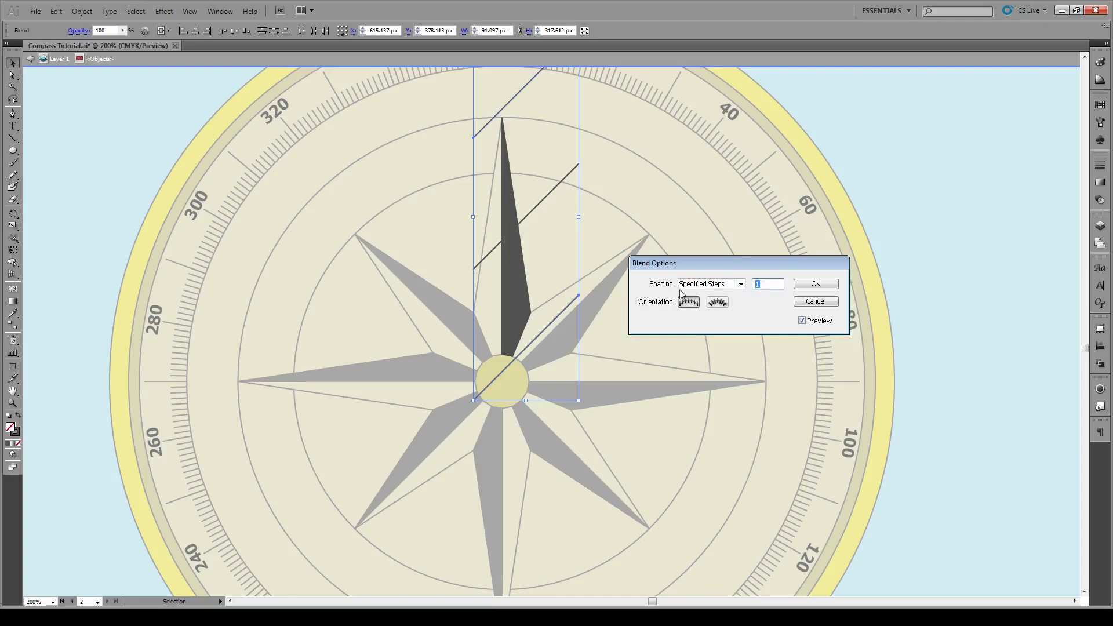
pyautogui.write('30')
pyautogui.click(803, 322)
pyautogui.click(802, 323)
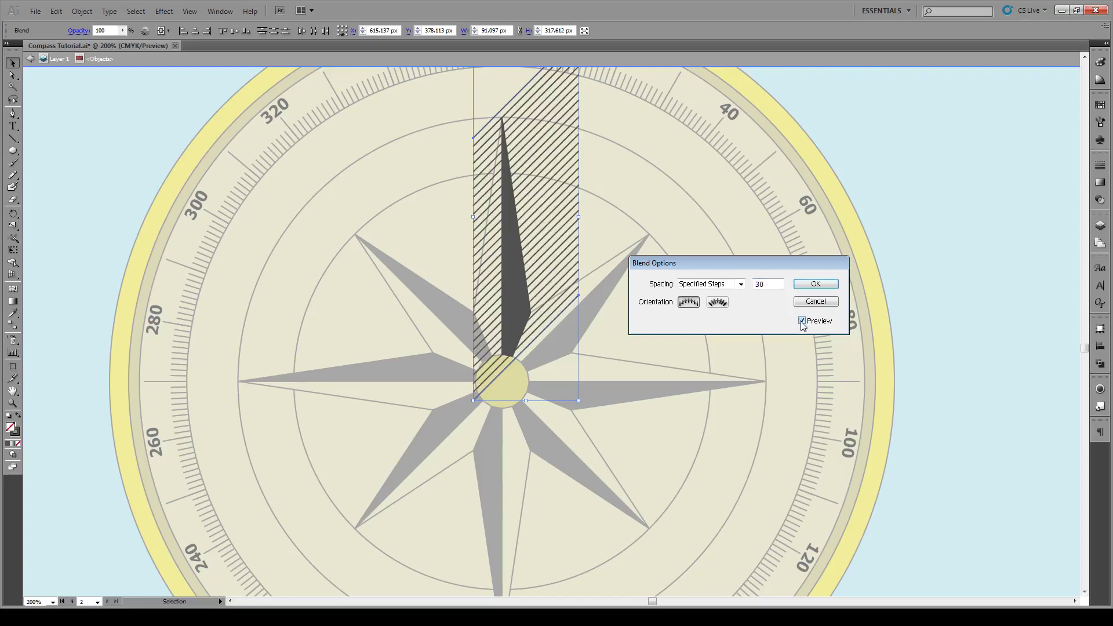
pyautogui.click(815, 285)
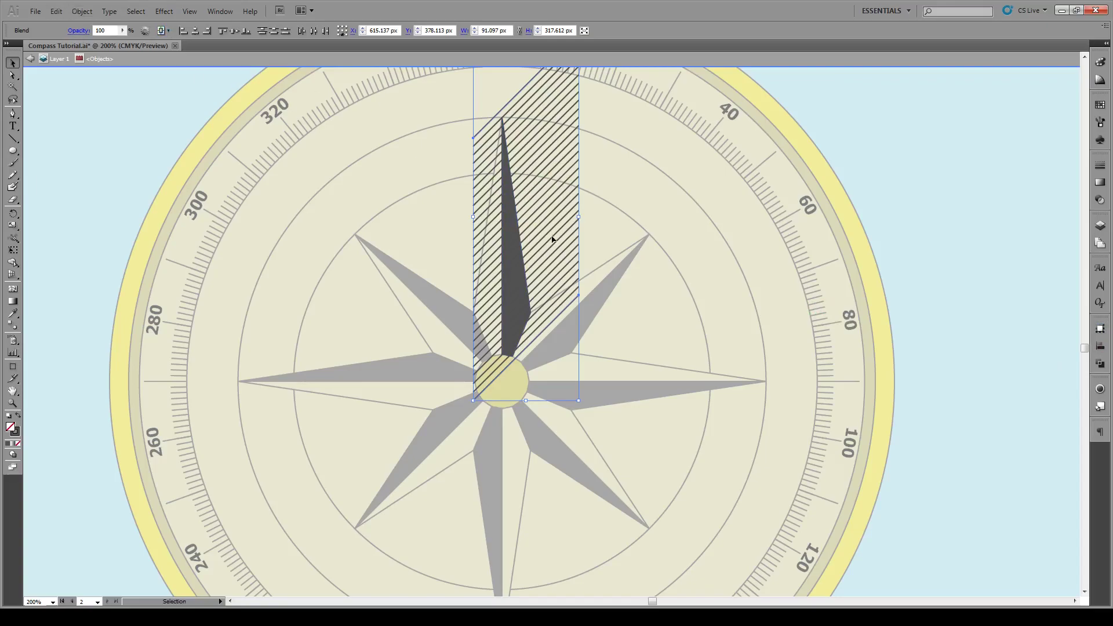
# Expand the blend and ungroup the hatch lines.
pyautogui.click(86, 12)
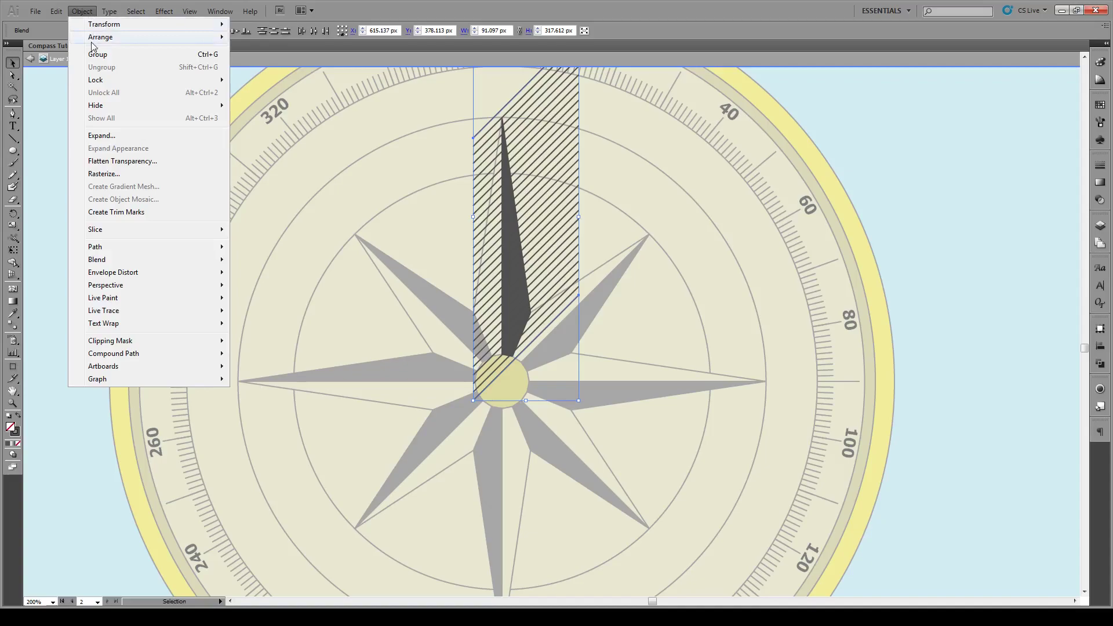
pyautogui.click(117, 135)
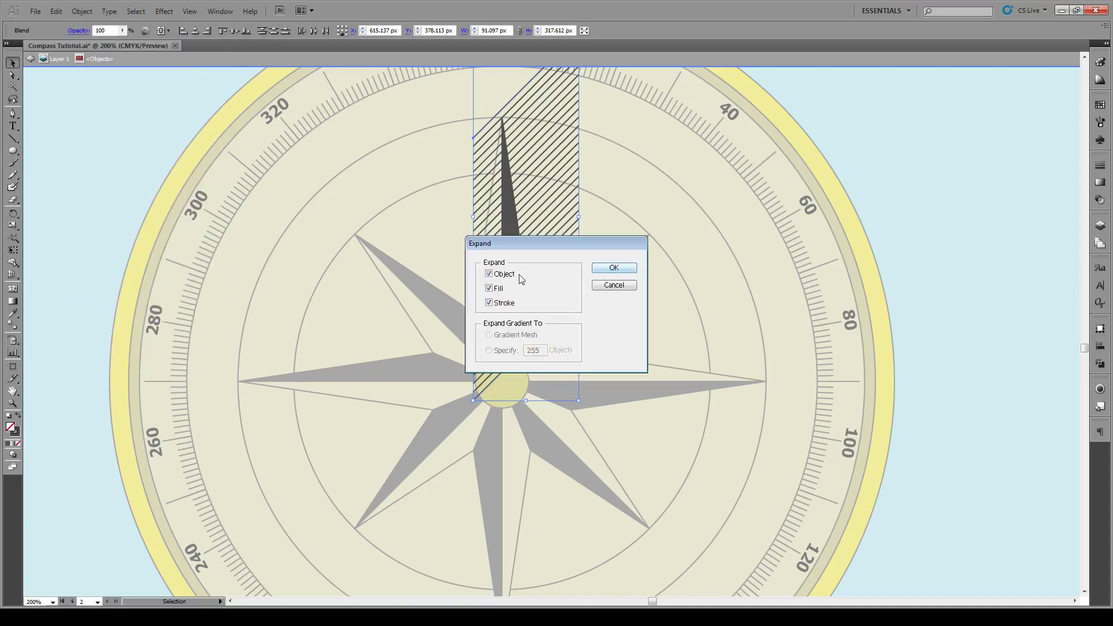
pyautogui.click(614, 269)
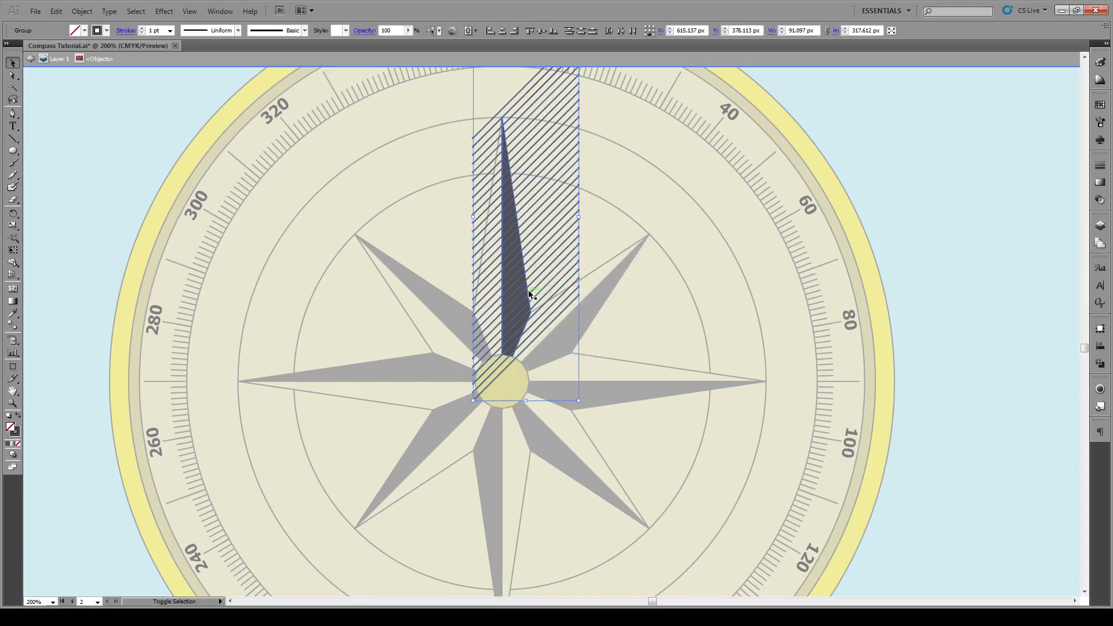
pyautogui.hotkey('ctrl', 'shift', 'g')
# Divide the hatch lines with the north half-point using Pathfinder and exit isolation mode.
pyautogui.click(1099, 363)
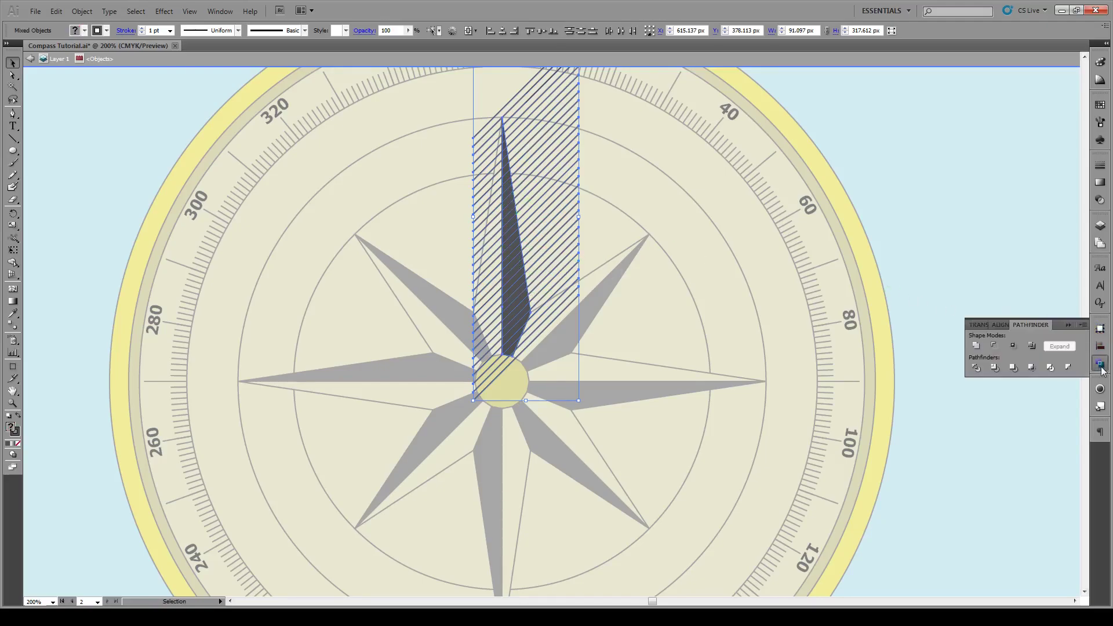
pyautogui.click(976, 368)
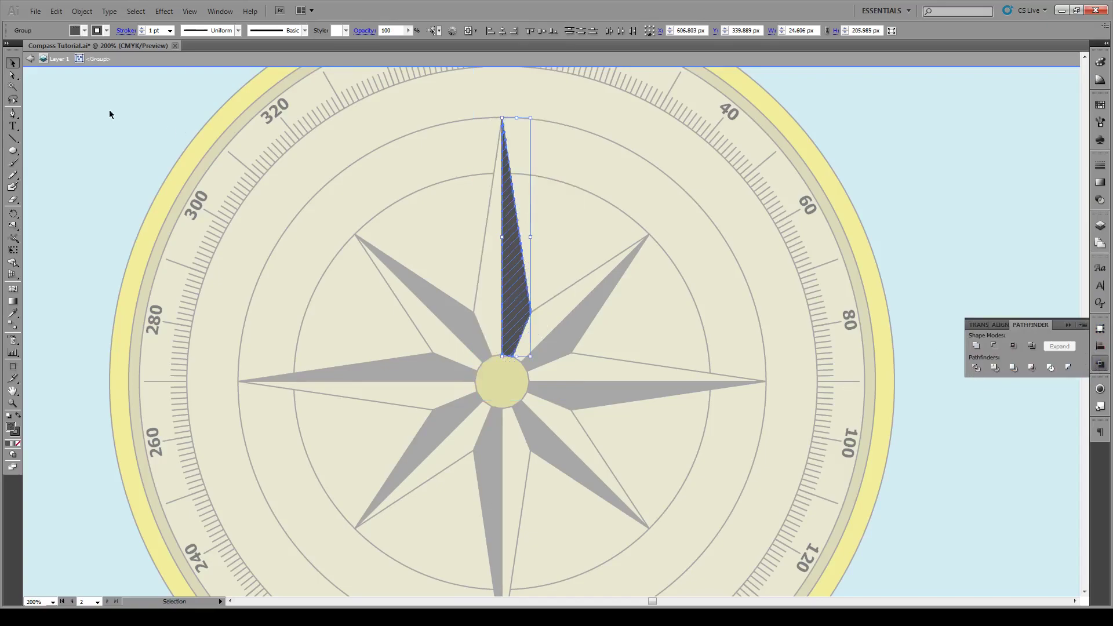
pyautogui.doubleClick(81, 118)
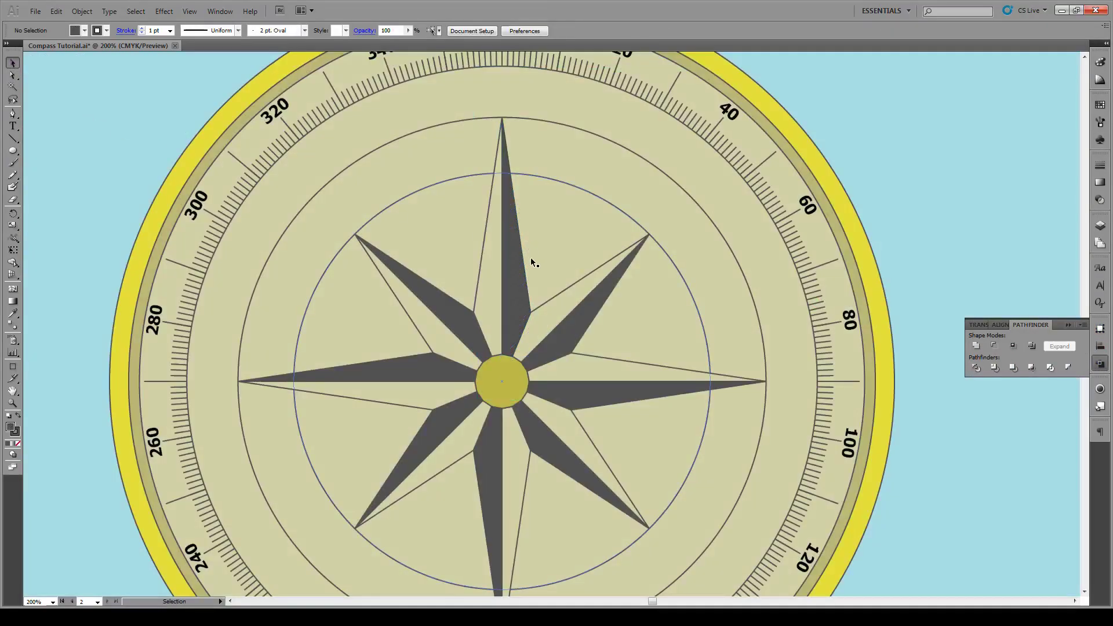
# Change the hatched half's fill to a lighter grey and deselect.
pyautogui.doubleClick(10, 427)
pyautogui.moveTo(411, 316); pyautogui.dragTo(412, 297)
pyautogui.click(655, 238)
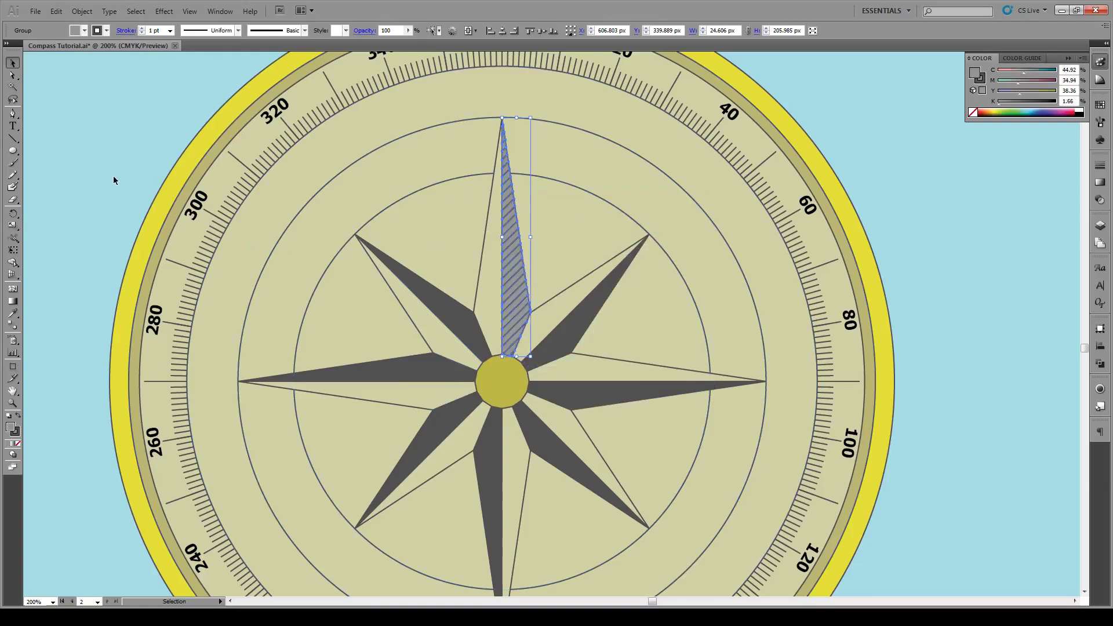
pyautogui.click(261, 236)
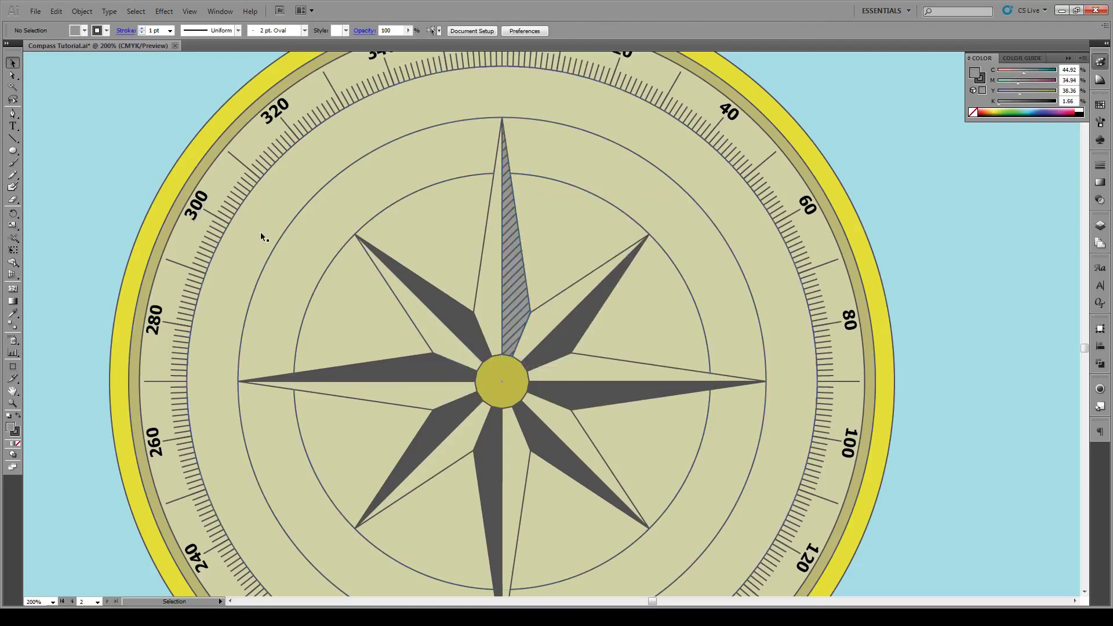
# Copy both north-point halves 180° around the compass centre, then repeat for the other points.
pyautogui.click(516, 277)
pyautogui.keyDown('shift'); pyautogui.click(478, 277); pyautogui.keyUp('shift')
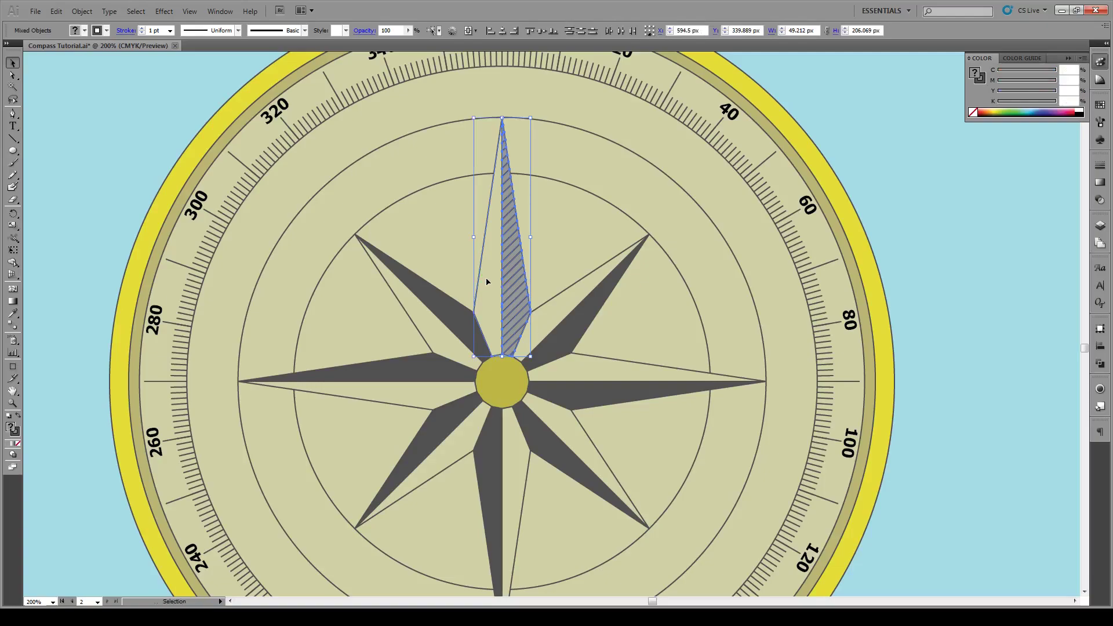
pyautogui.press('r')
pyautogui.keyDown('alt'); pyautogui.click(501, 384); pyautogui.keyUp('alt')
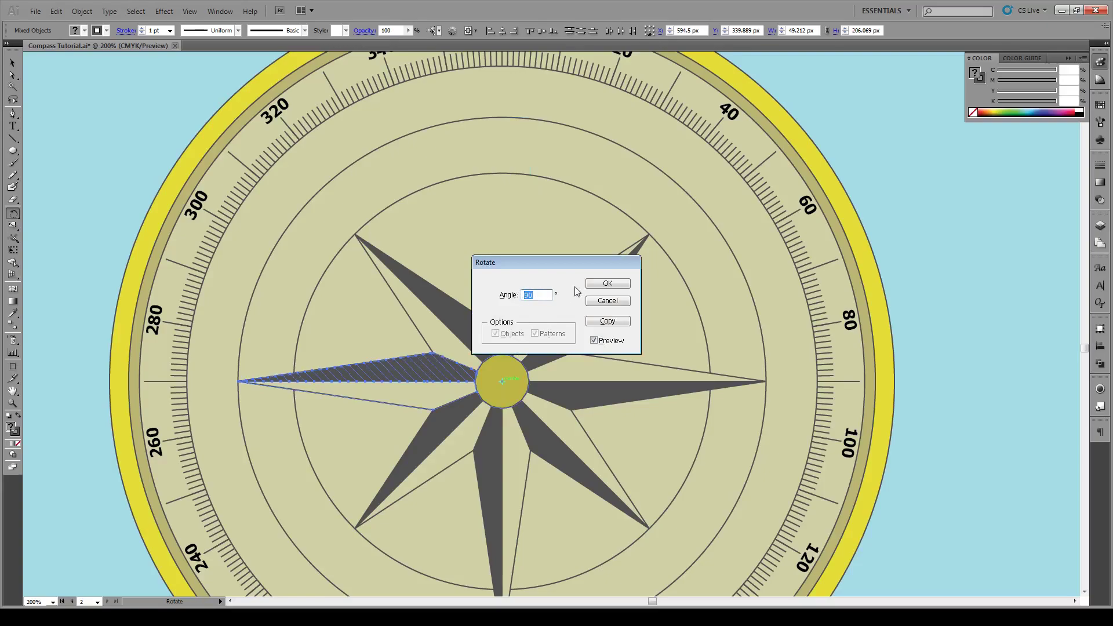
pyautogui.write('180')
pyautogui.click(609, 322)
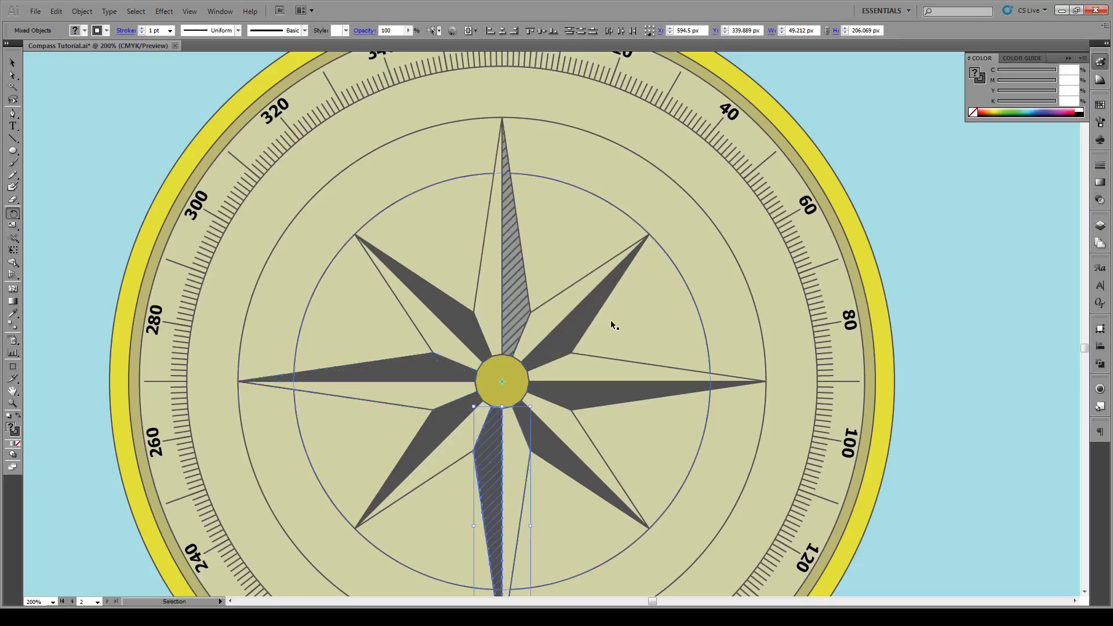
pyautogui.hotkey('ctrl', 'd')
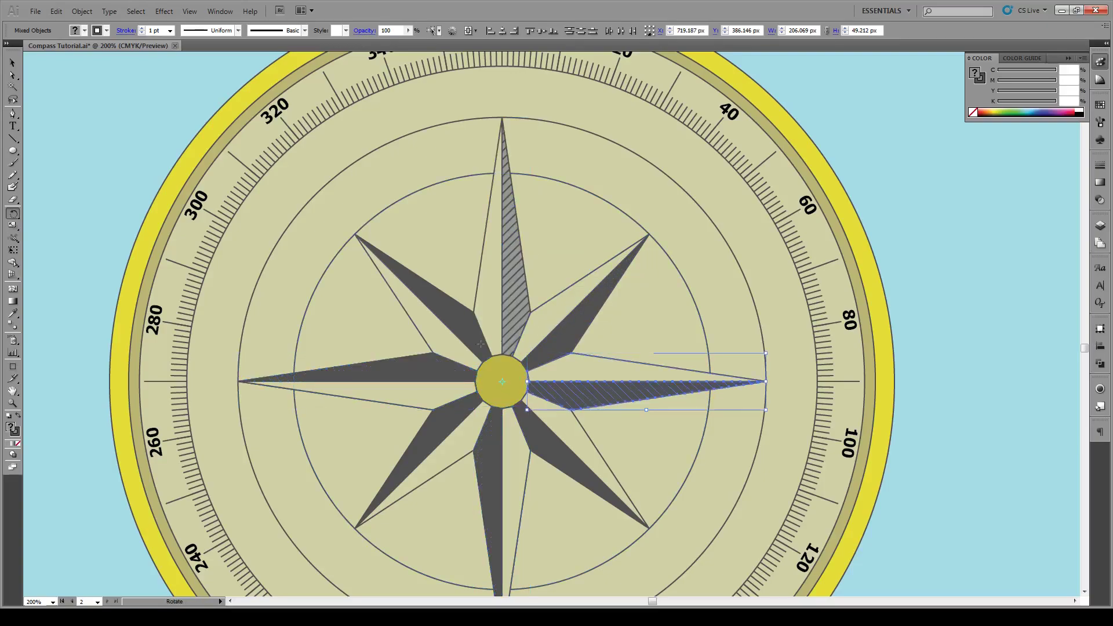
# Delete the dark halves underneath on the west, south and east points.
pyautogui.click(13, 62)
pyautogui.click(410, 367)
pyautogui.press('Delete')
pyautogui.click(489, 462)
pyautogui.press('Delete')
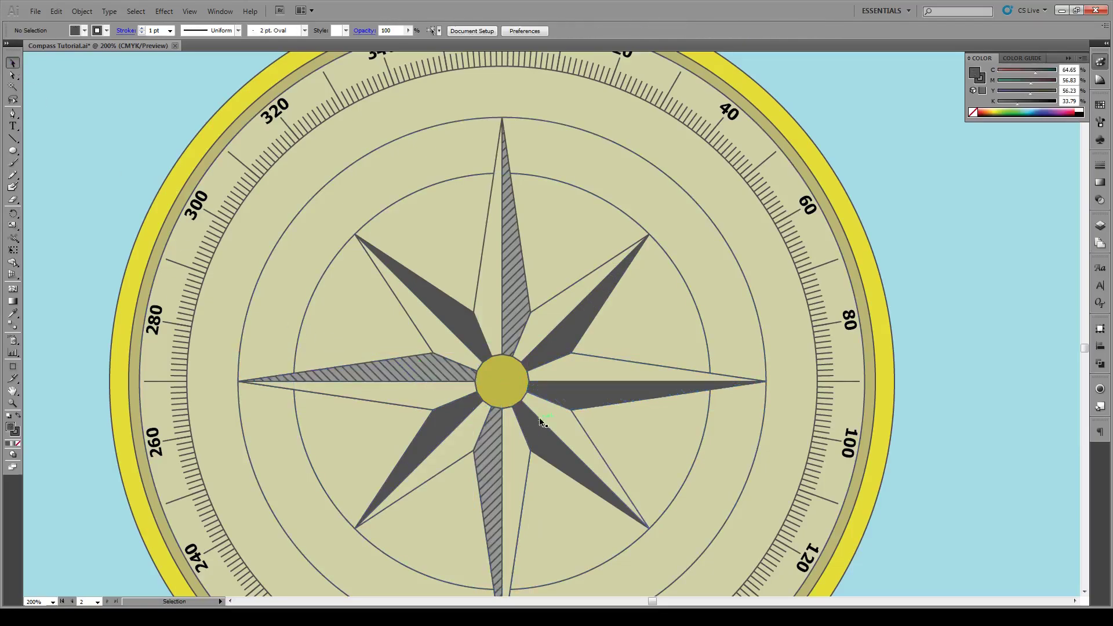
pyautogui.click(571, 401)
pyautogui.press('Delete')
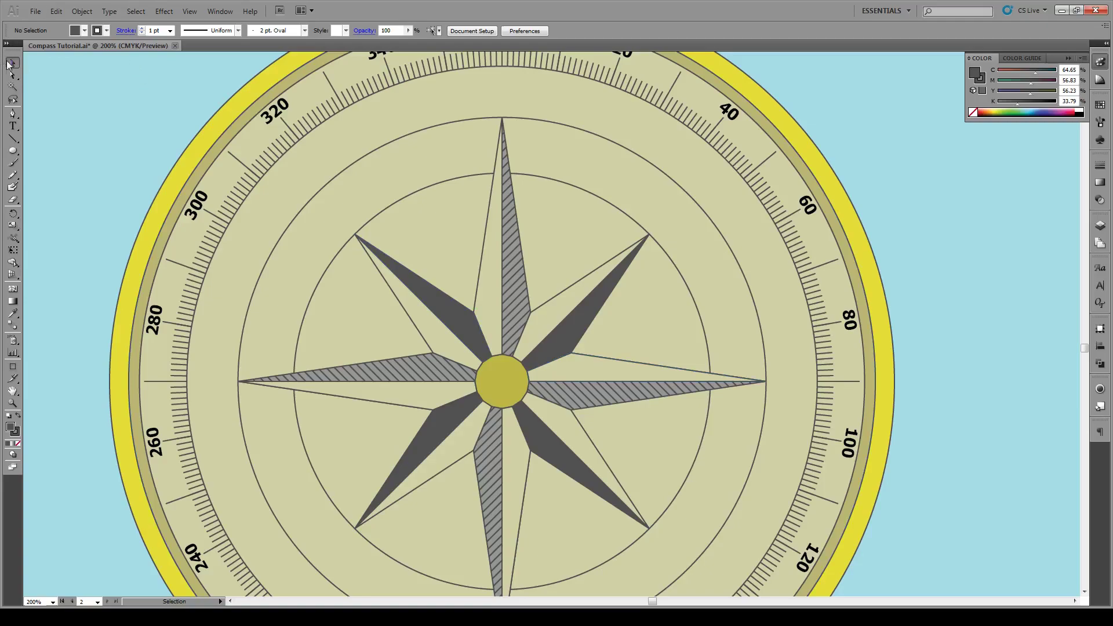
# Type an 'N' label, move it onto the north point's tip, and set it to 21 pt.
pyautogui.scroll(3, 504, 157)
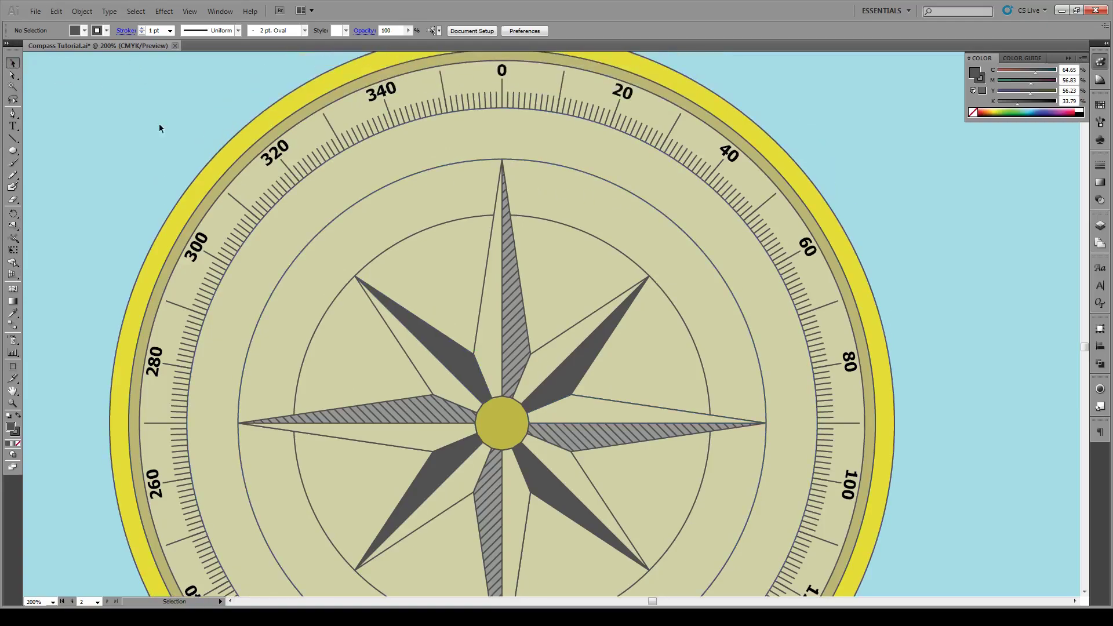
pyautogui.click(17, 126)
pyautogui.click(494, 139)
pyautogui.write('N')
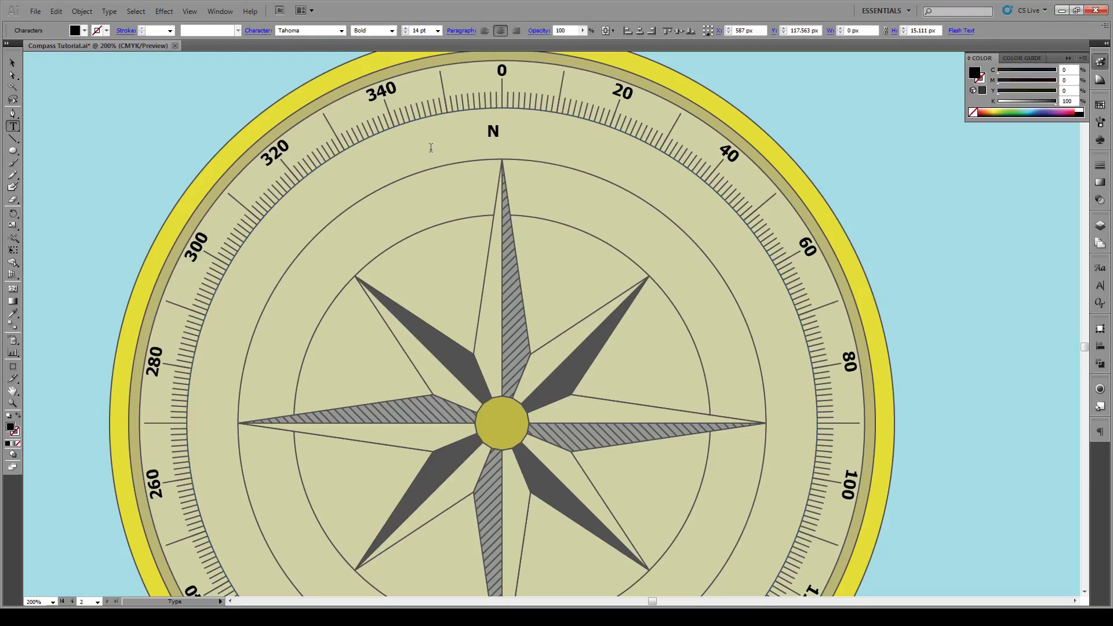
pyautogui.press('Escape')
pyautogui.moveTo(493, 132); pyautogui.dragTo(502, 192)
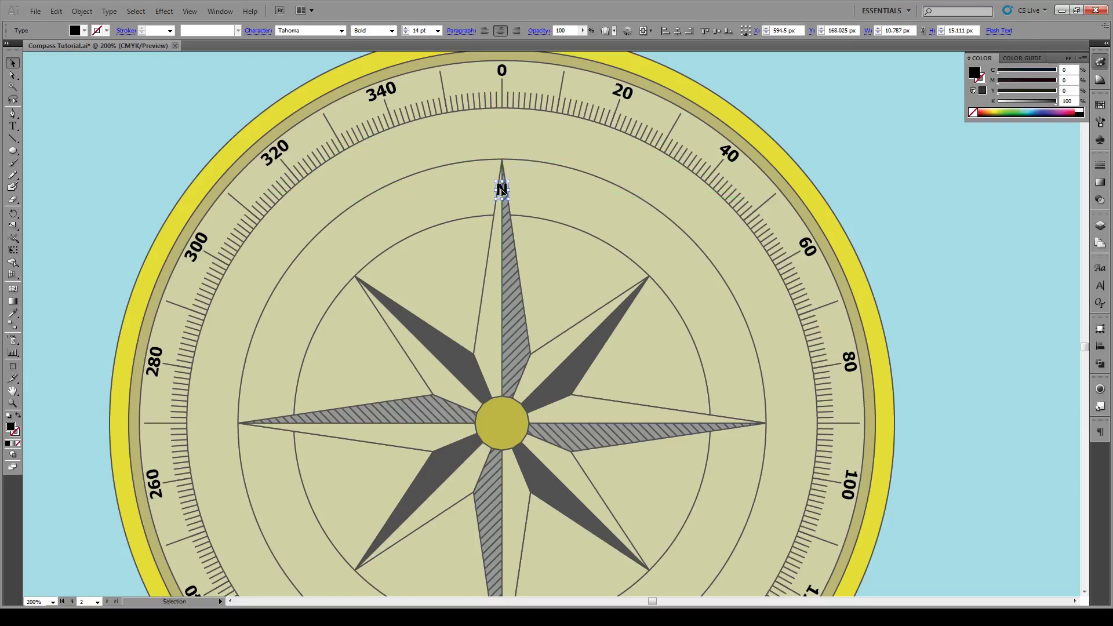
pyautogui.click(438, 30)
pyautogui.click(422, 130)
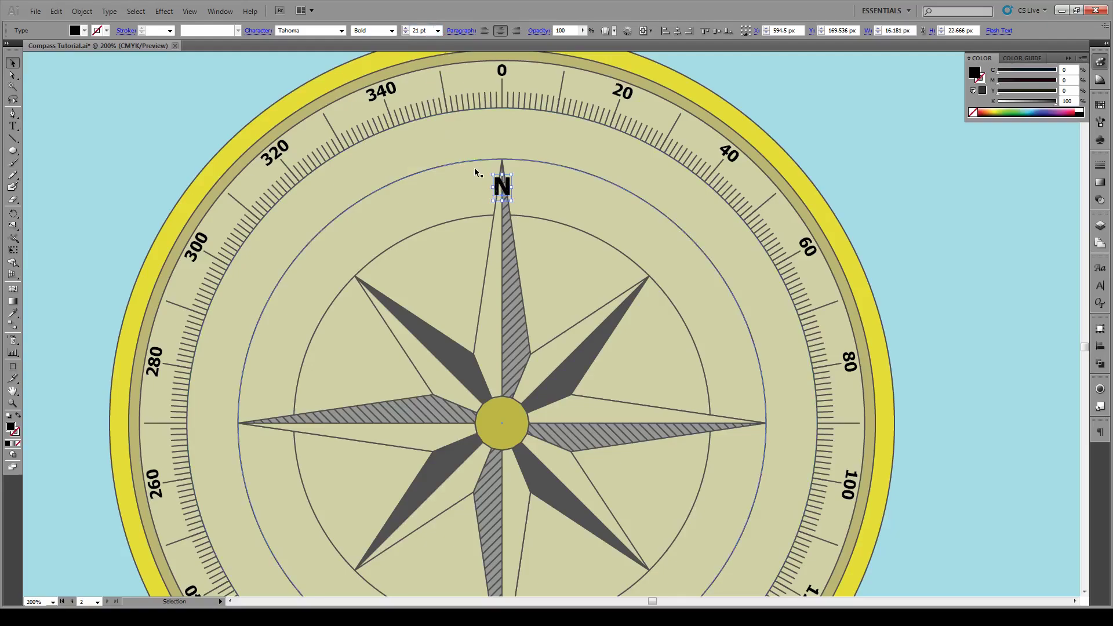
# Make 45° rotated copies of the N label around the centre, and push the top N further out.
pyautogui.press('r')
pyautogui.keyDown('alt'); pyautogui.click(501, 424); pyautogui.keyUp('alt')
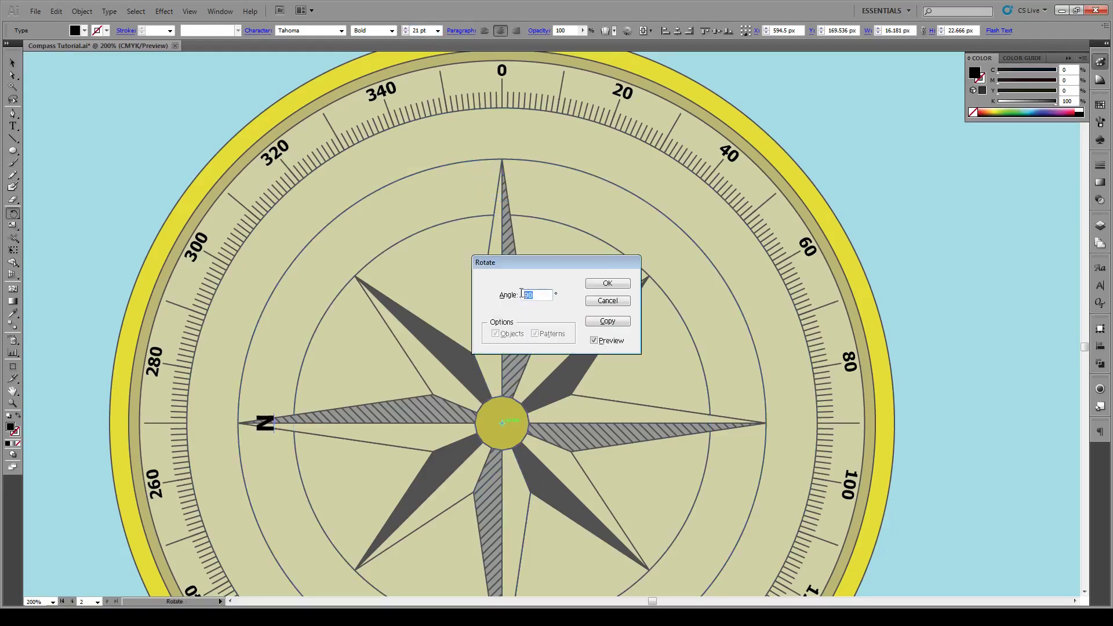
pyautogui.write('45')
pyautogui.click(618, 319)
pyautogui.hotkey('ctrl', 'd')
pyautogui.hotkey('ctrl', 'd')
pyautogui.hotkey('ctrl', 'd')
pyautogui.hotkey('ctrl', 'd')
pyautogui.hotkey('ctrl', 'd')
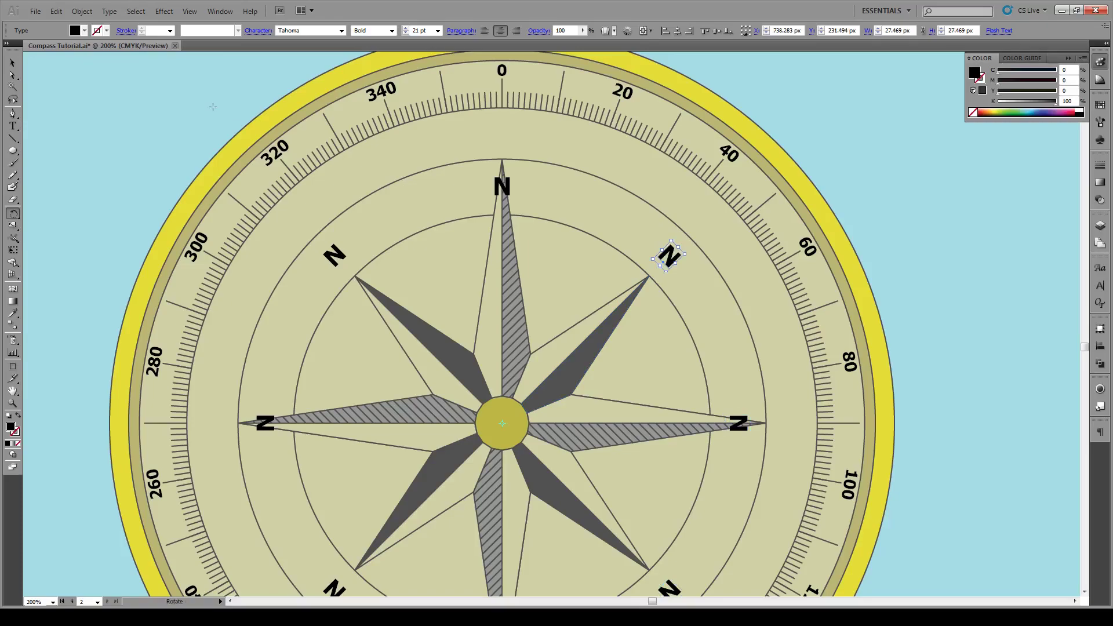
pyautogui.click(14, 62)
pyautogui.click(504, 189)
pyautogui.moveTo(504, 188); pyautogui.dragTo(513, 138)
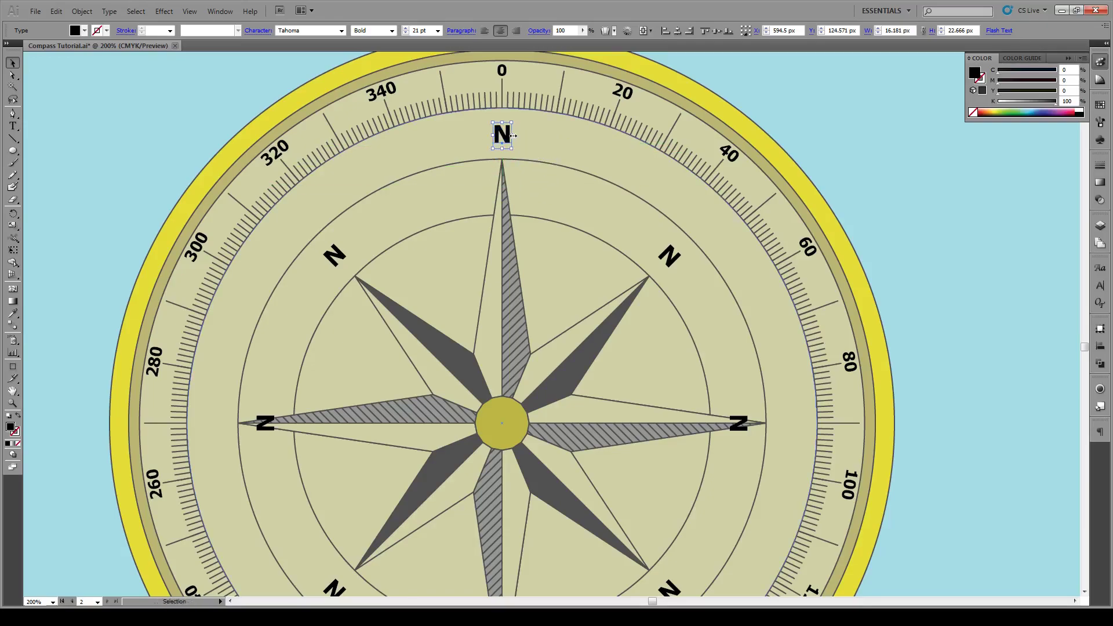
# Copy the outer N by 90° for the east and west sides, then delete the inner east and west labels.
pyautogui.press('r')
pyautogui.keyDown('alt'); pyautogui.click(502, 421); pyautogui.keyUp('alt')
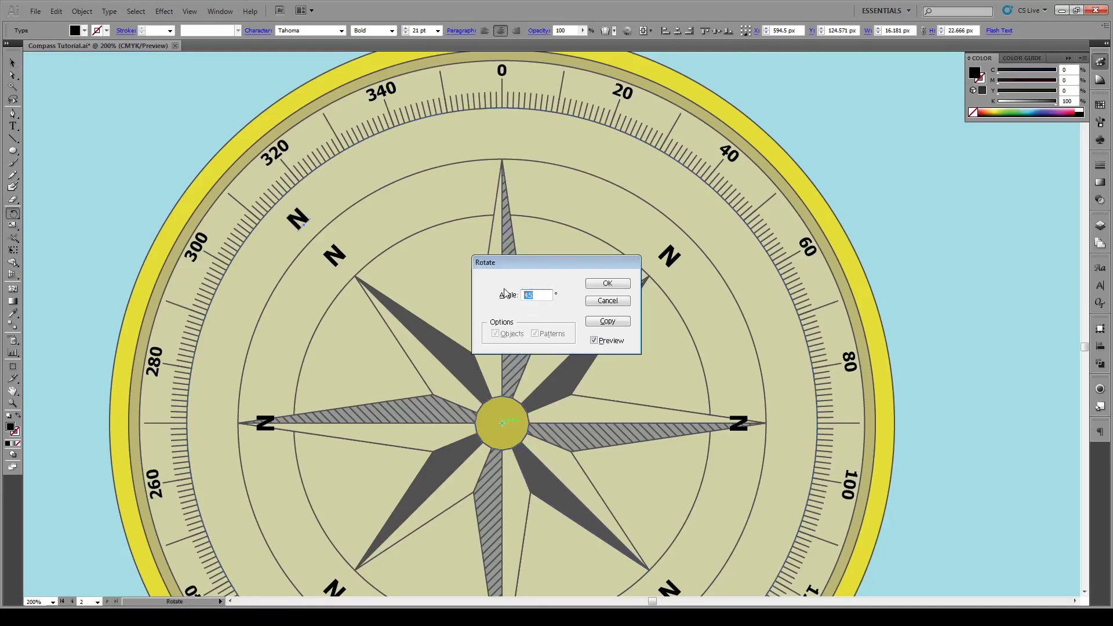
pyautogui.write('90')
pyautogui.click(607, 342)
pyautogui.click(607, 342)
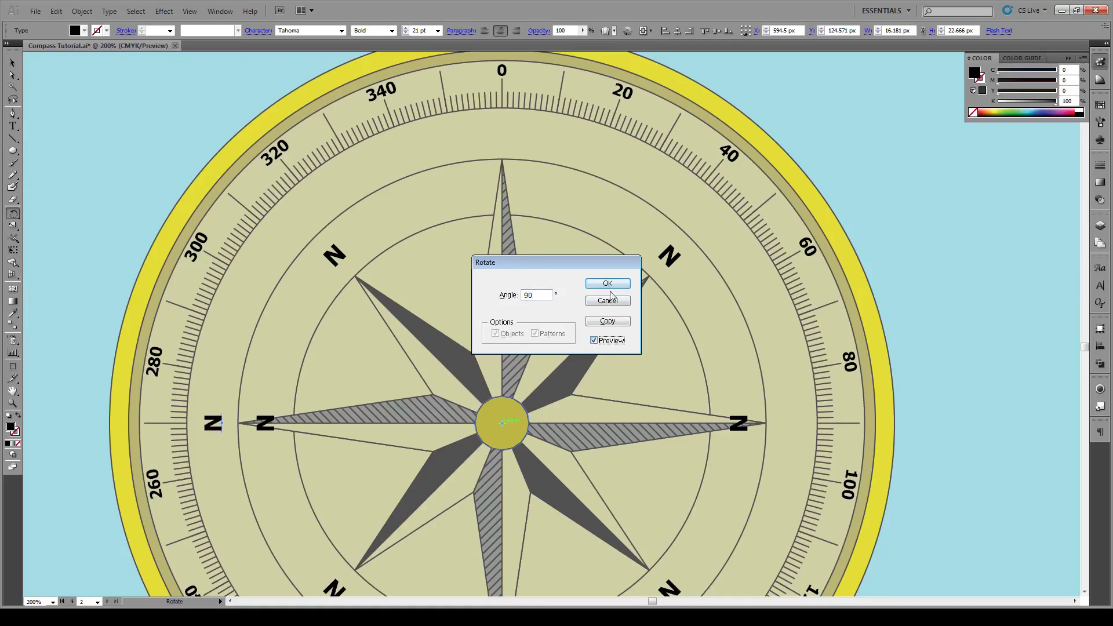
pyautogui.click(607, 320)
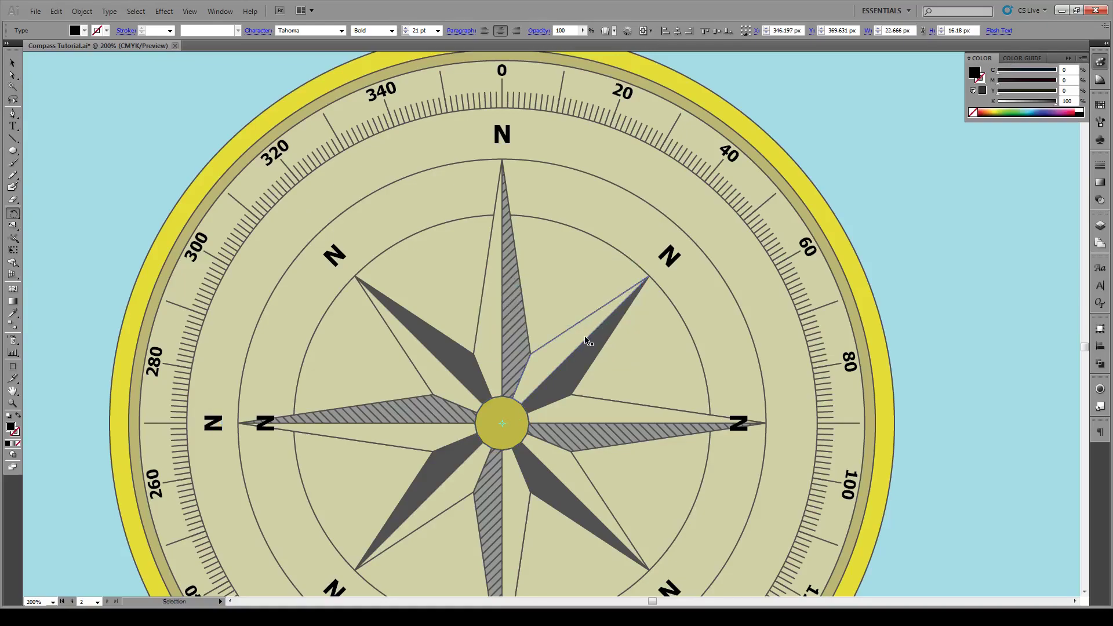
pyautogui.moveTo(587, 341); pyautogui.dragTo(417, 506)
pyautogui.press('v')
pyautogui.click(267, 430)
pyautogui.press('Delete')
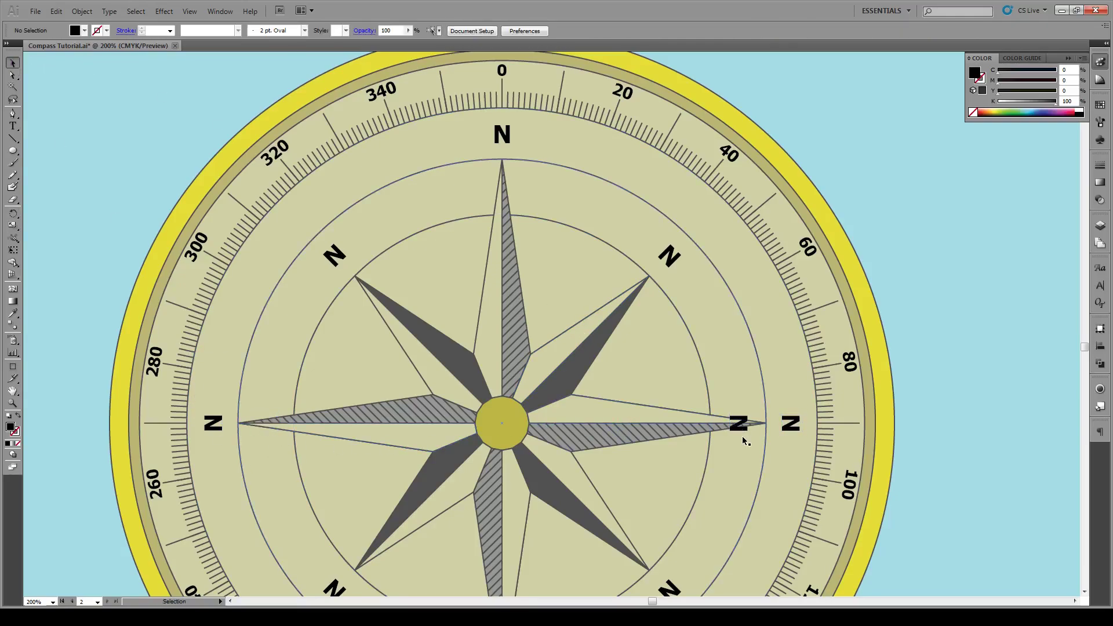
pyautogui.click(744, 433)
pyautogui.press('Delete')
# Retype the east, bottom and west N copies as E, S and W.
pyautogui.scroll(-3, 414, 539)
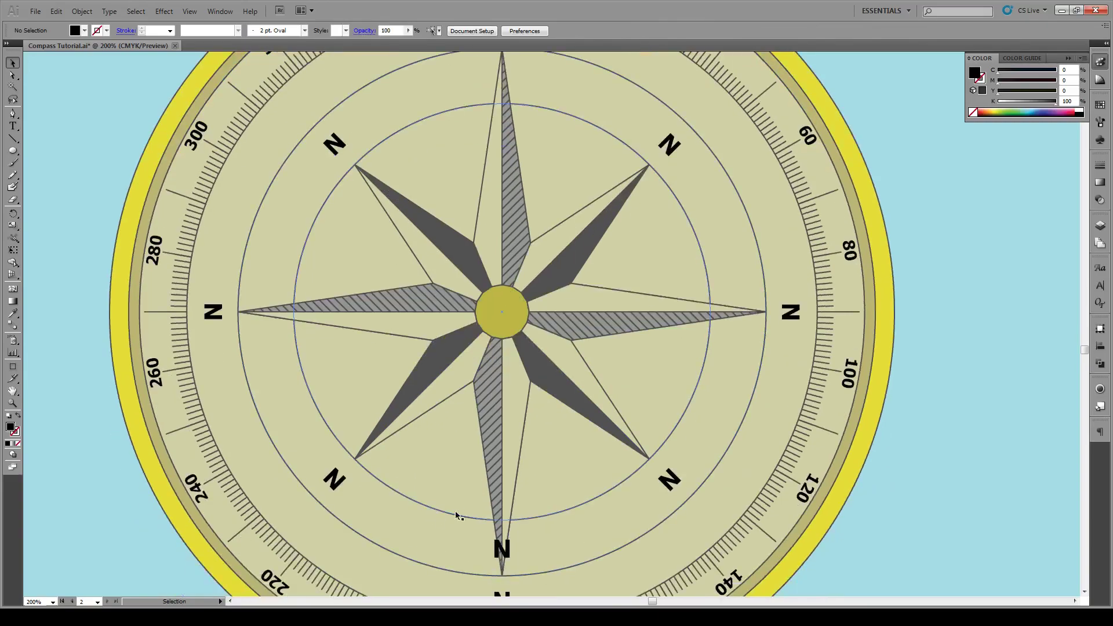
pyautogui.scroll(2, 523, 416)
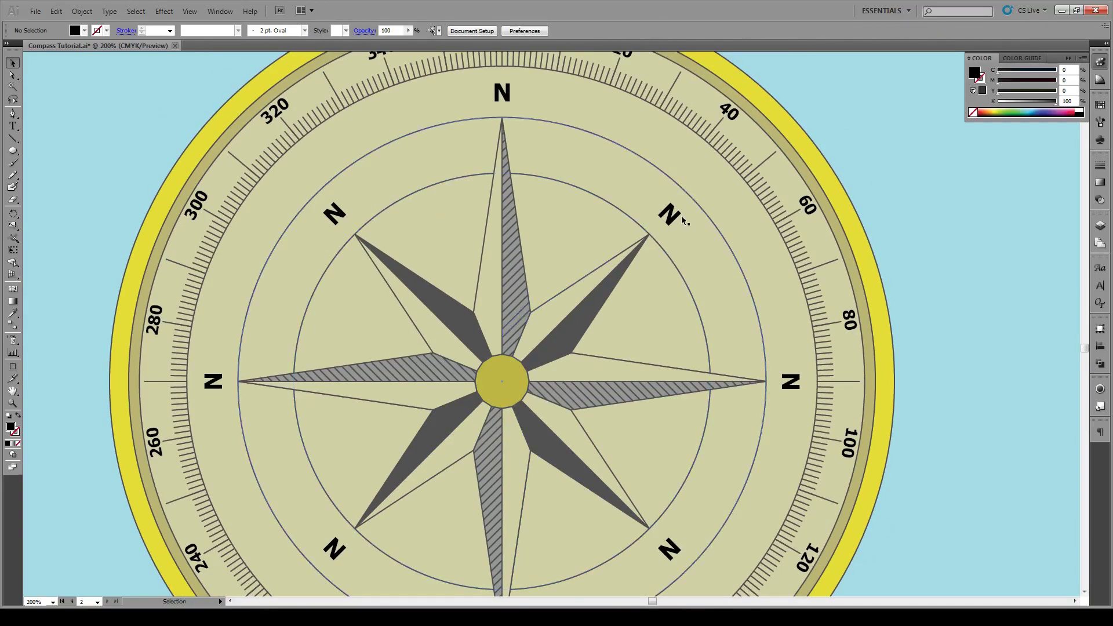
pyautogui.doubleClick(798, 387)
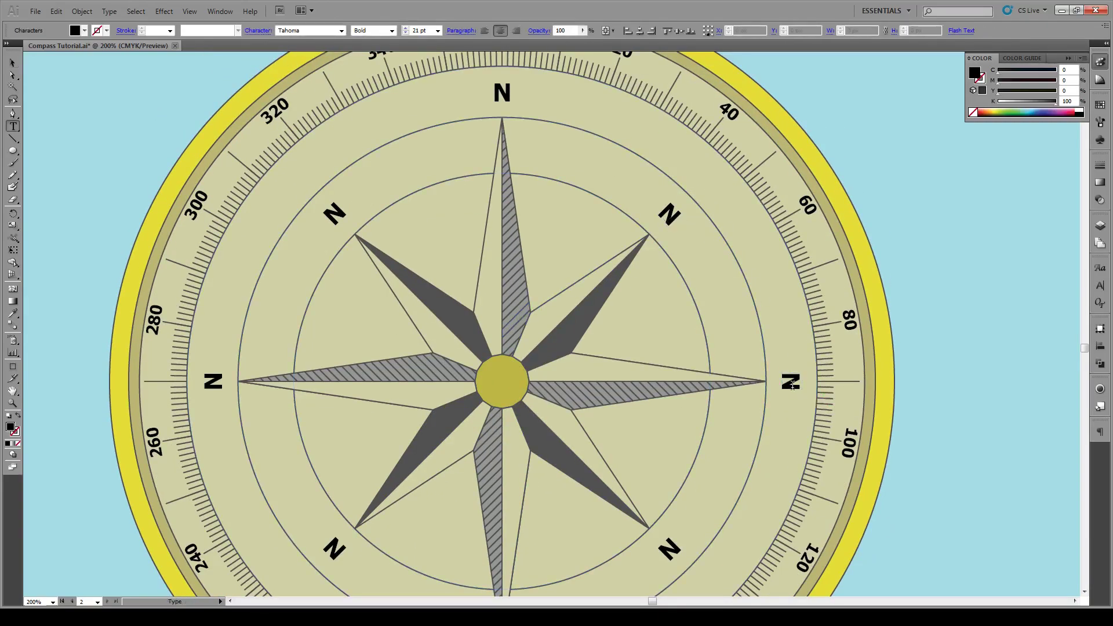
pyautogui.write('E')
pyautogui.press('BackSpace')
pyautogui.press('BackSpace')
pyautogui.write('E')
pyautogui.scroll(-4, 495, 569)
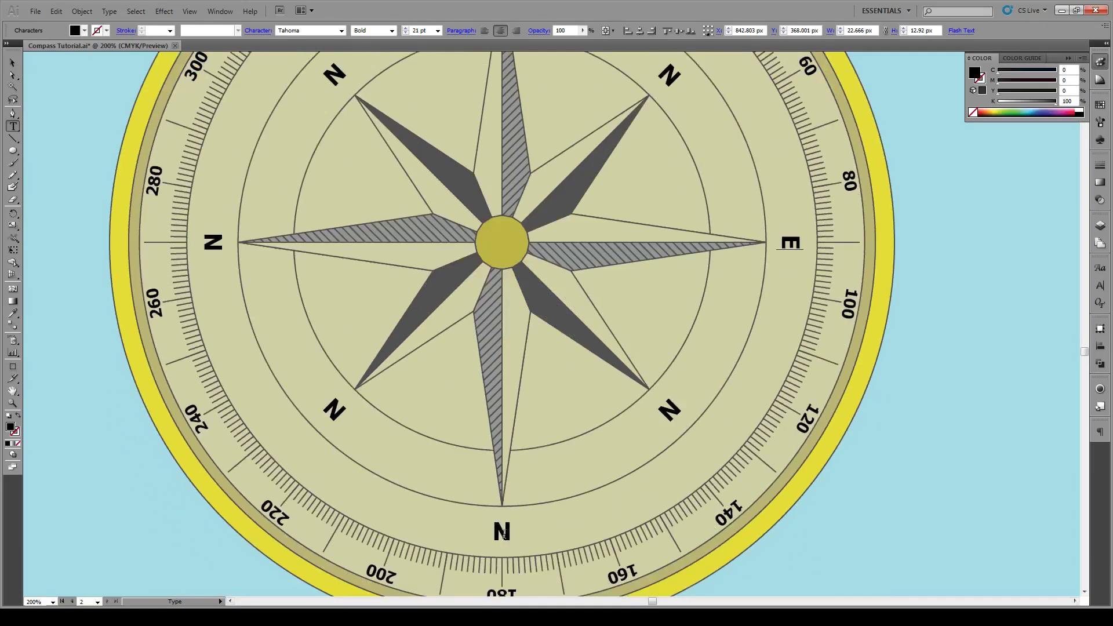
pyautogui.doubleClick(502, 532)
pyautogui.write('S')
pyautogui.doubleClick(214, 241)
pyautogui.write('W')
# Rotate the W and E labels so they stand upright.
pyautogui.click(12, 62)
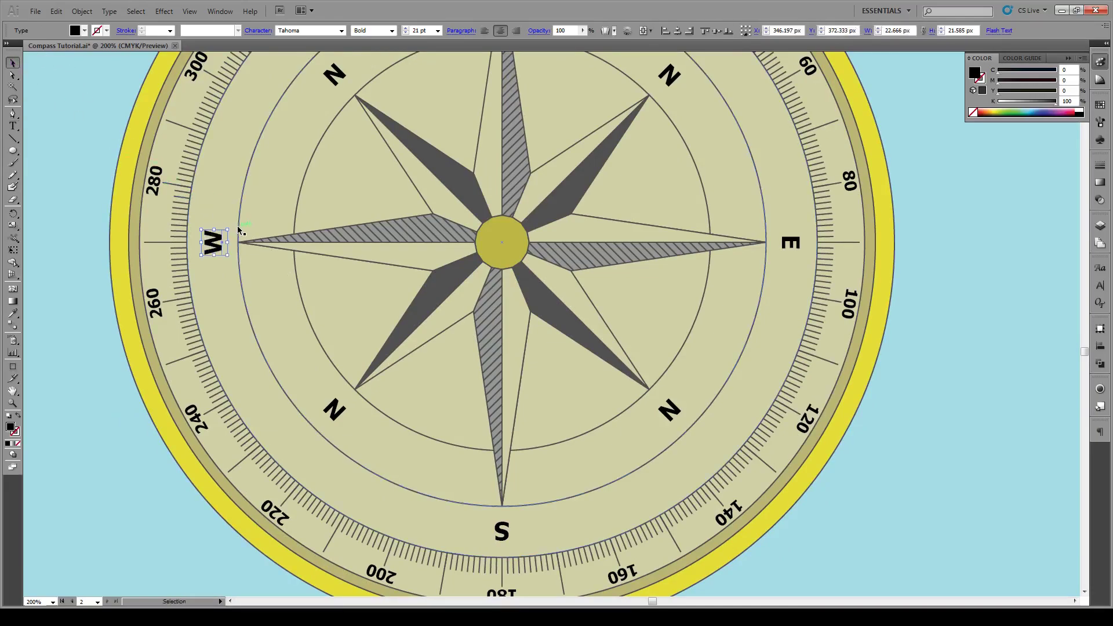
pyautogui.moveTo(237, 232); pyautogui.dragTo(240, 256)
pyautogui.click(795, 247)
pyautogui.moveTo(813, 258); pyautogui.dragTo(817, 224)
# Relabel the four diagonal copies as NE, SE, SW and NW.
pyautogui.scroll(3, 684, 380)
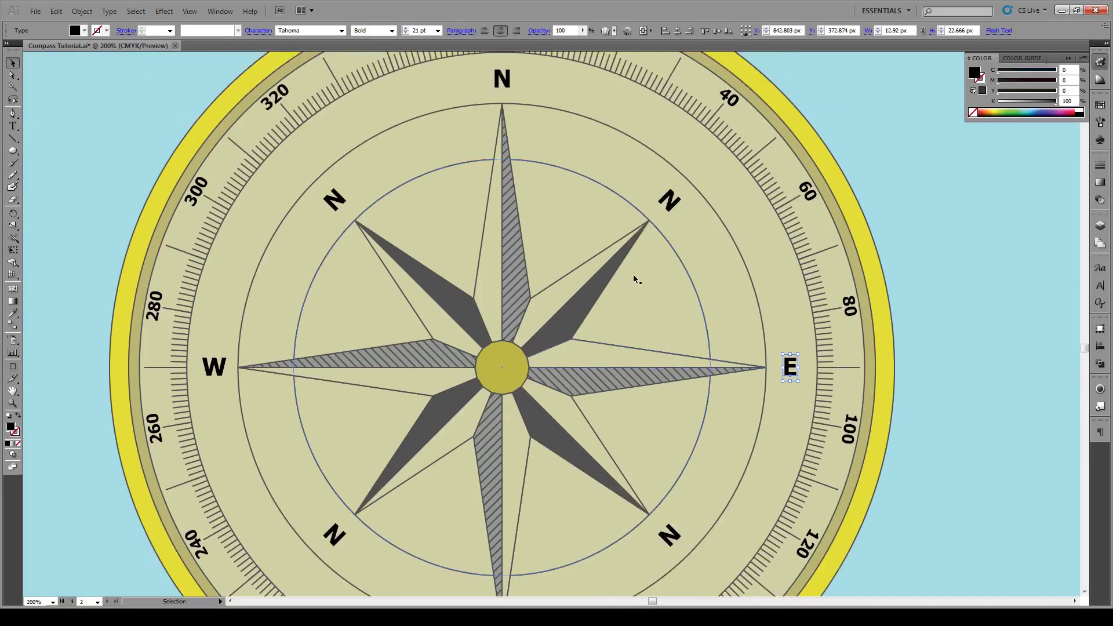
pyautogui.press('t')
pyautogui.click(673, 204)
pyautogui.write('E')
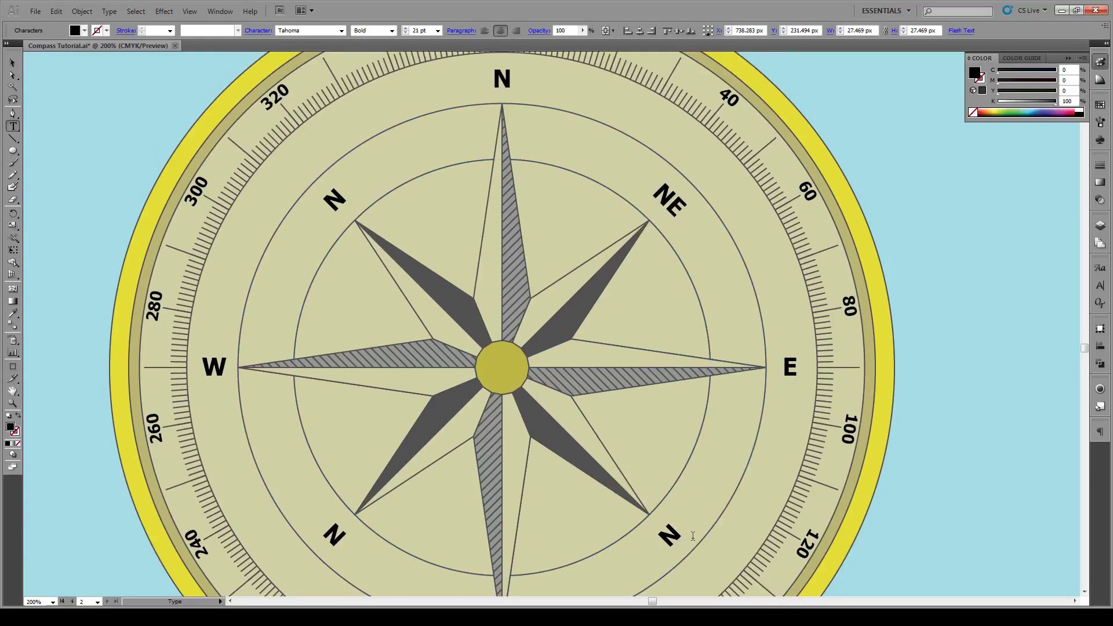
pyautogui.doubleClick(671, 530)
pyautogui.write('SE')
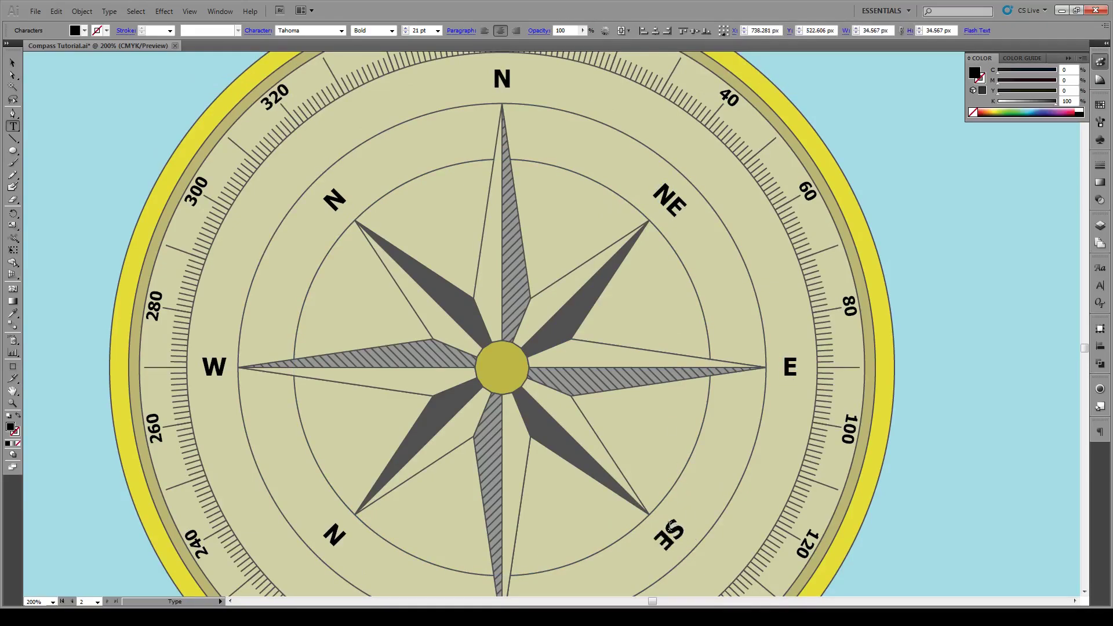
pyautogui.doubleClick(335, 535)
pyautogui.write('SW')
pyautogui.doubleClick(334, 200)
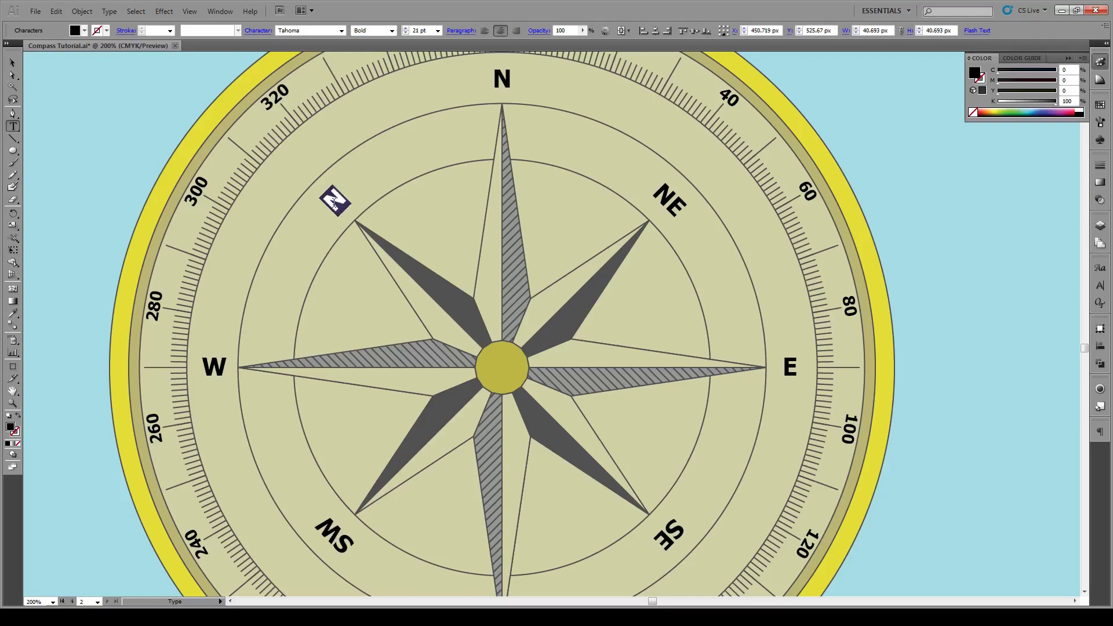
pyautogui.write('NW')
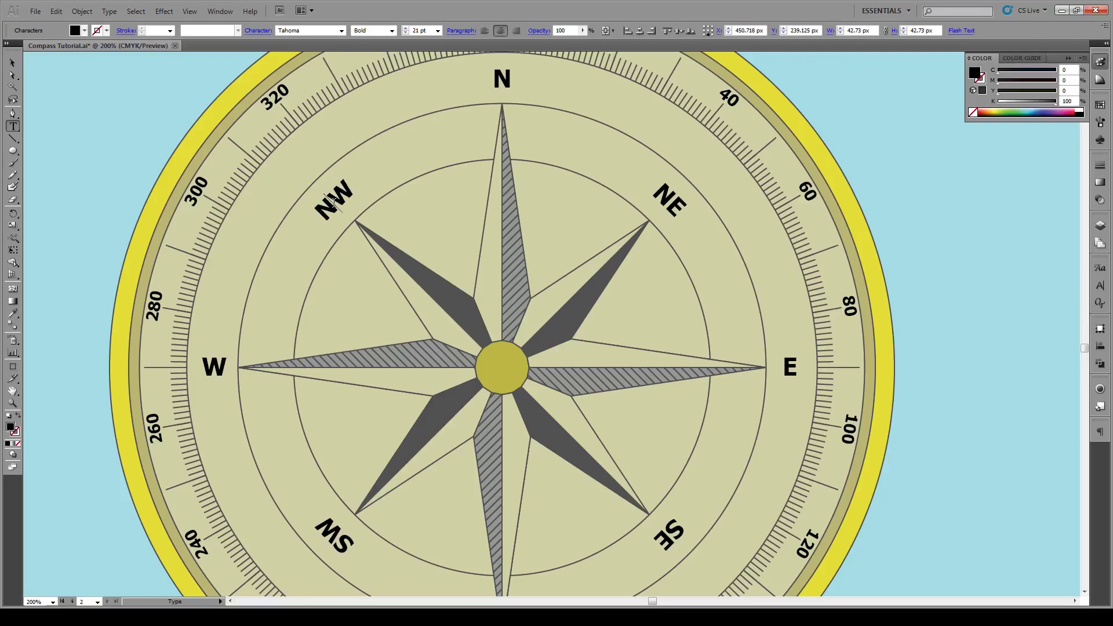
# Insert a bullet glyph from the Glyphs panel between the N and W of the NW label.
pyautogui.click(1100, 267)
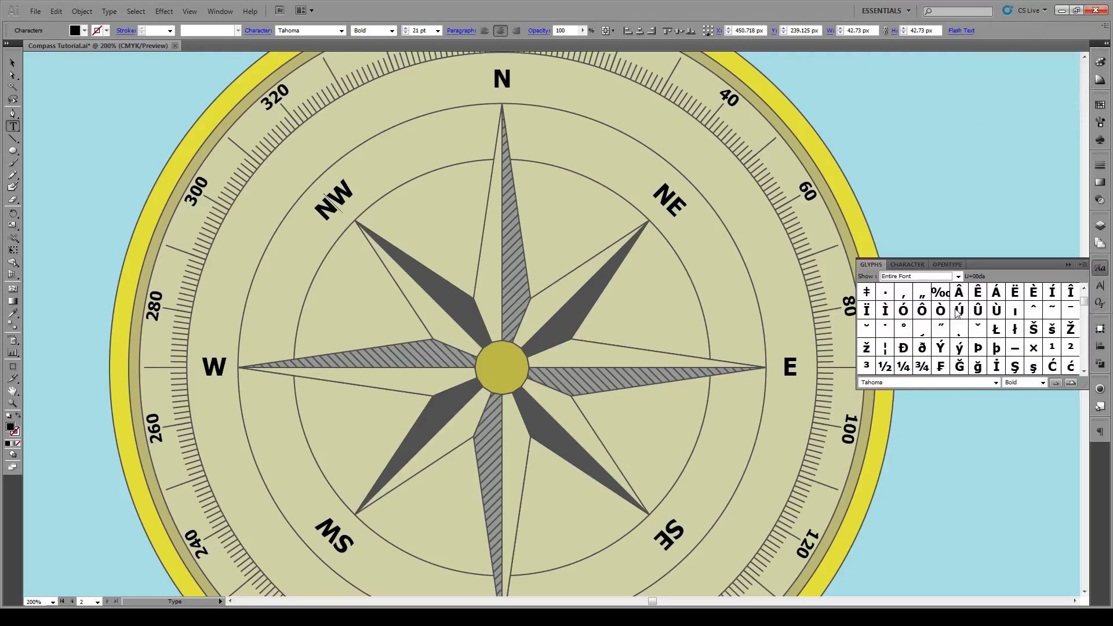
pyautogui.click(1084, 288)
pyautogui.click(1084, 288)
pyautogui.click(1084, 288)
pyautogui.click(1084, 289)
pyautogui.click(1084, 288)
pyautogui.click(1084, 288)
pyautogui.doubleClick(903, 312)
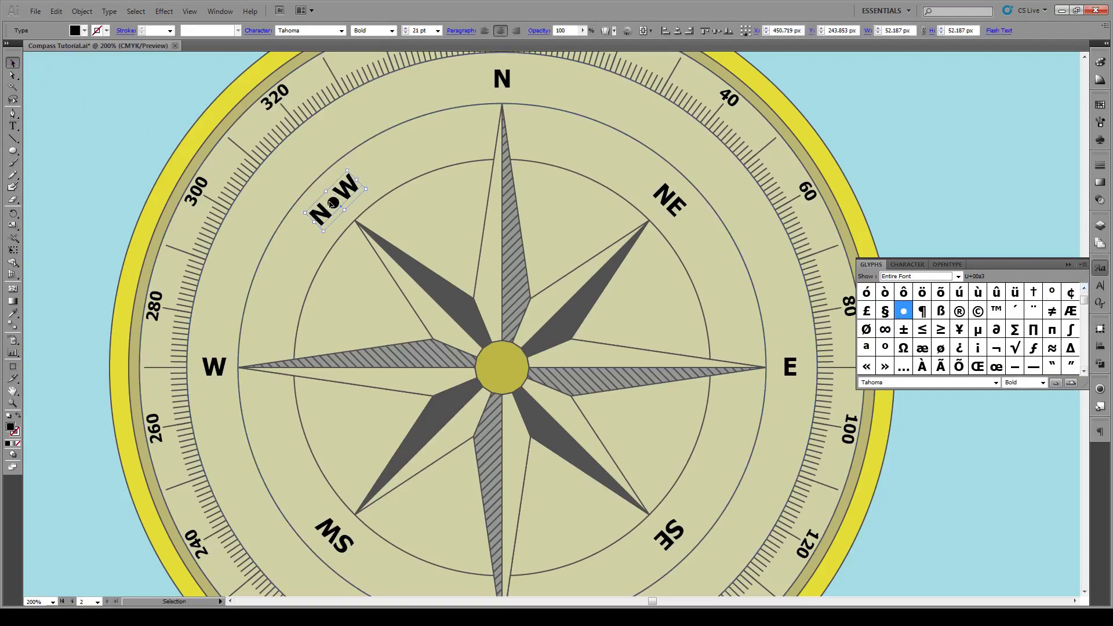
# Paste the bullet between the letters of the SW, SE and NE labels, then deselect.
pyautogui.click(335, 541)
pyautogui.write('•')
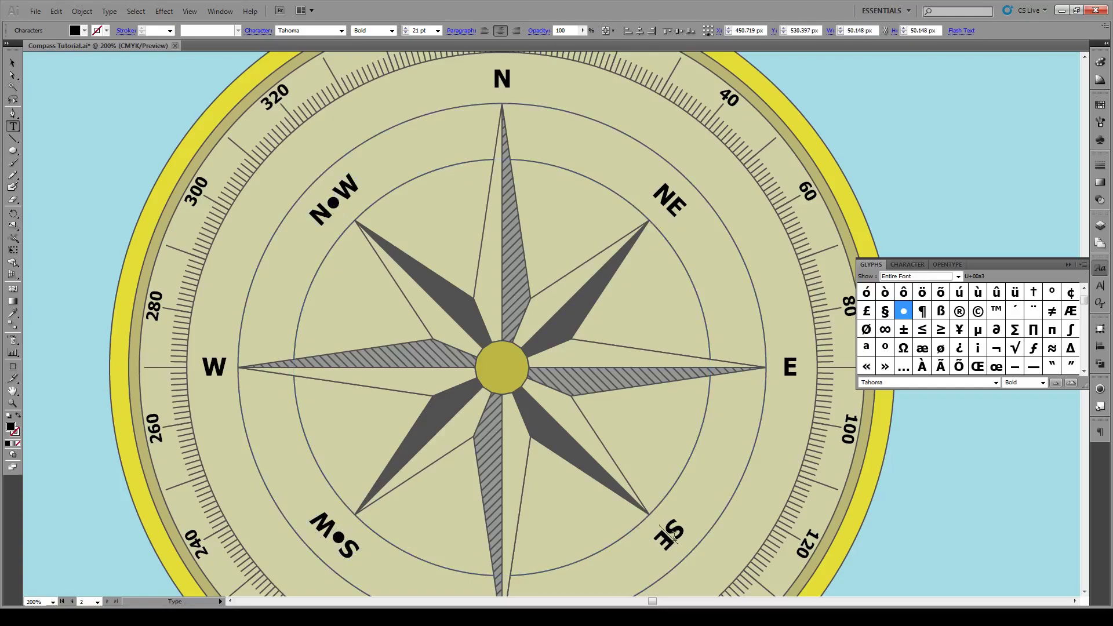
pyautogui.click(671, 537)
pyautogui.write('•')
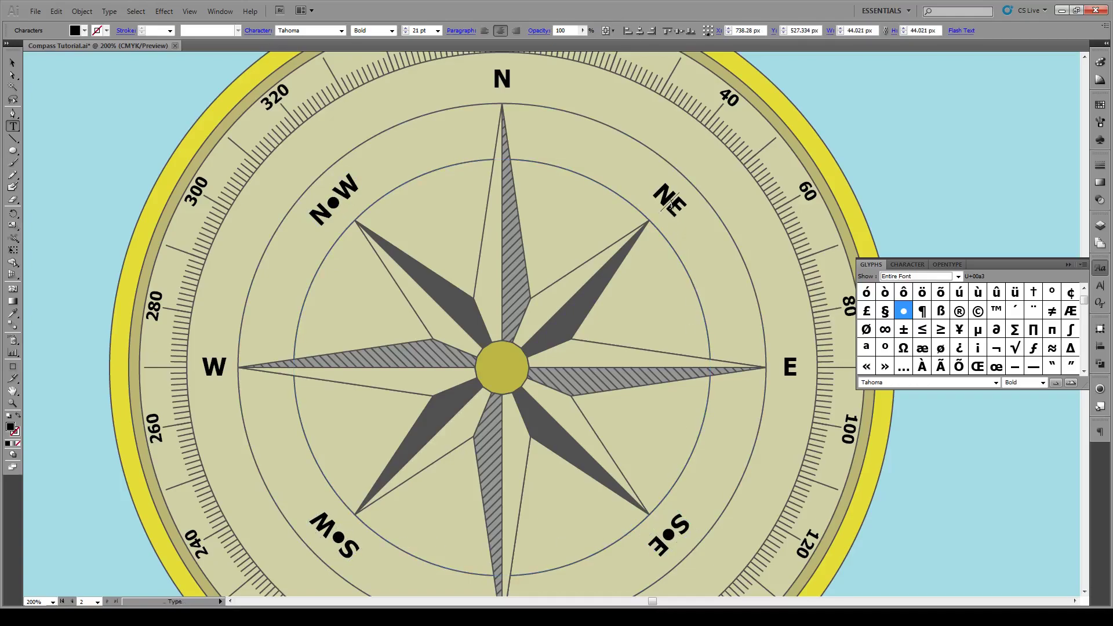
pyautogui.click(671, 204)
pyautogui.write('•')
pyautogui.click(13, 62)
pyautogui.click(452, 229)
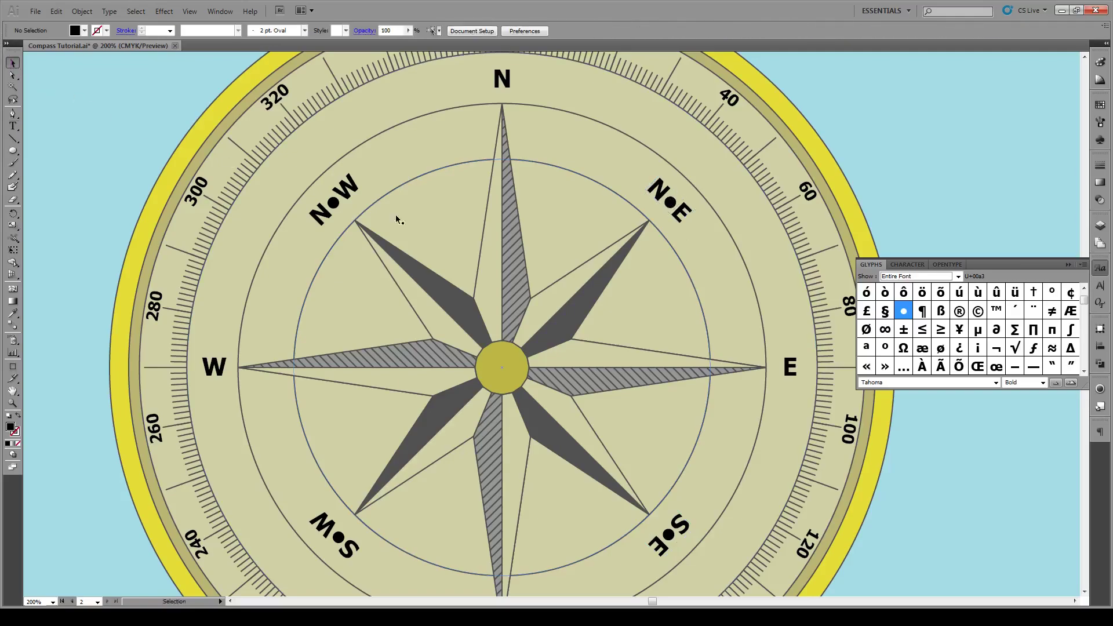
# View the finished compass dial at 100% zoom.
pyautogui.hotkey('ctrl', '1')
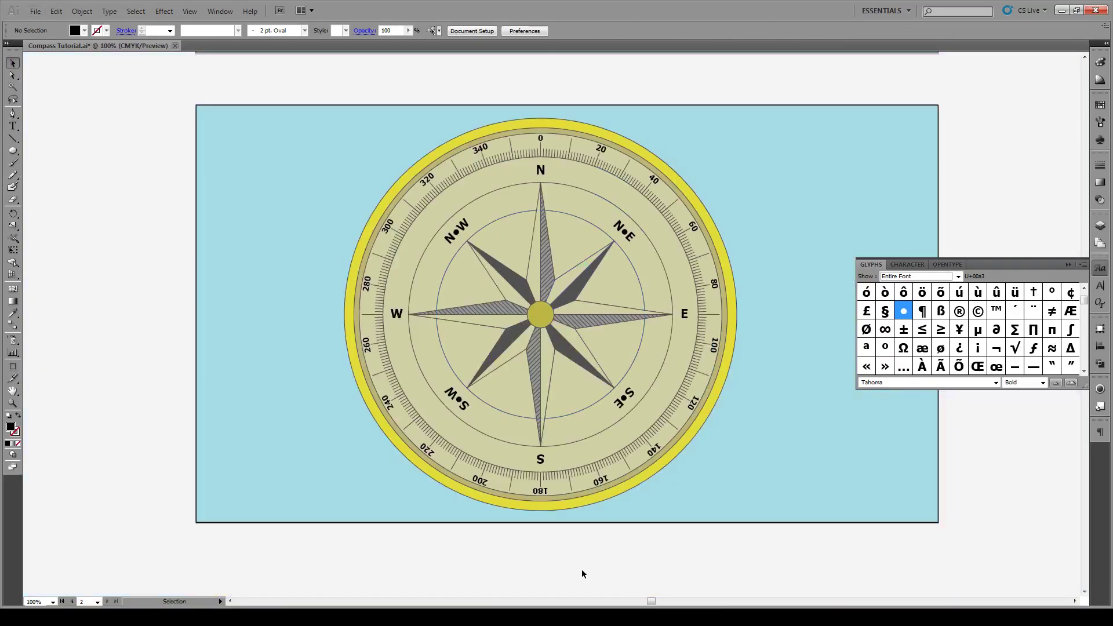